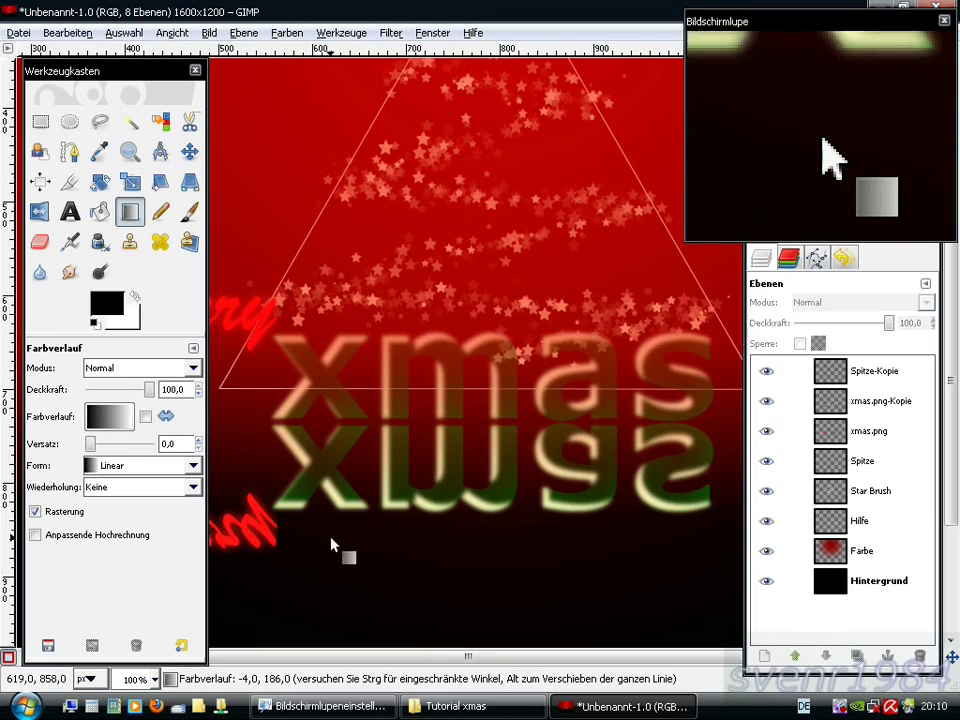
Erase the quick-mask-selected lower part of the xmas reflection, deselect all, and zoom out to 50%.
left_click(6, 657)
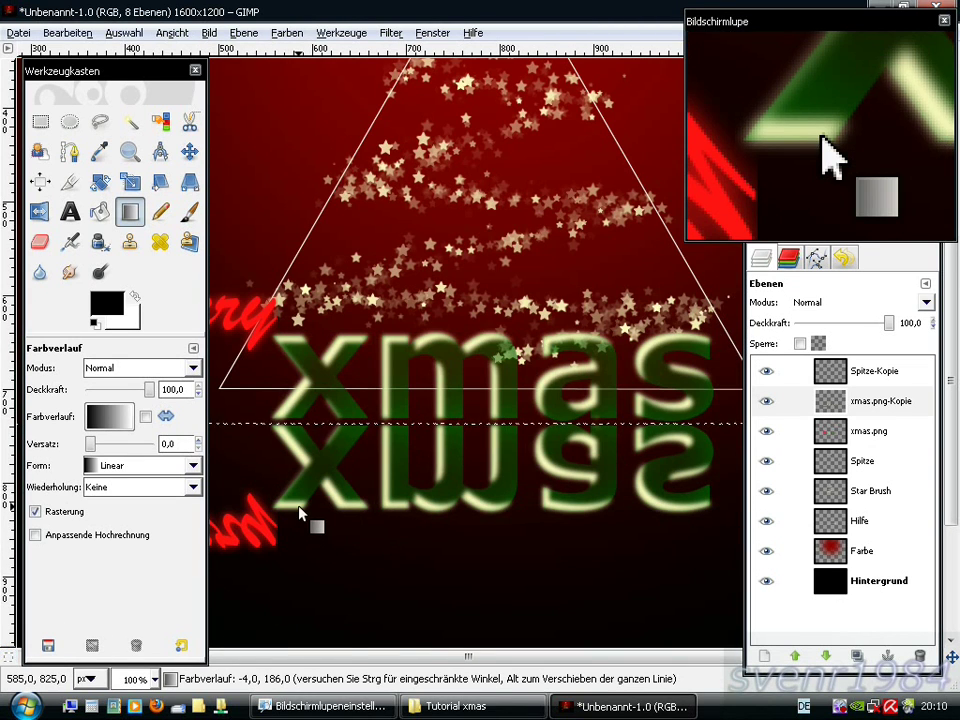
right_click(305, 515)
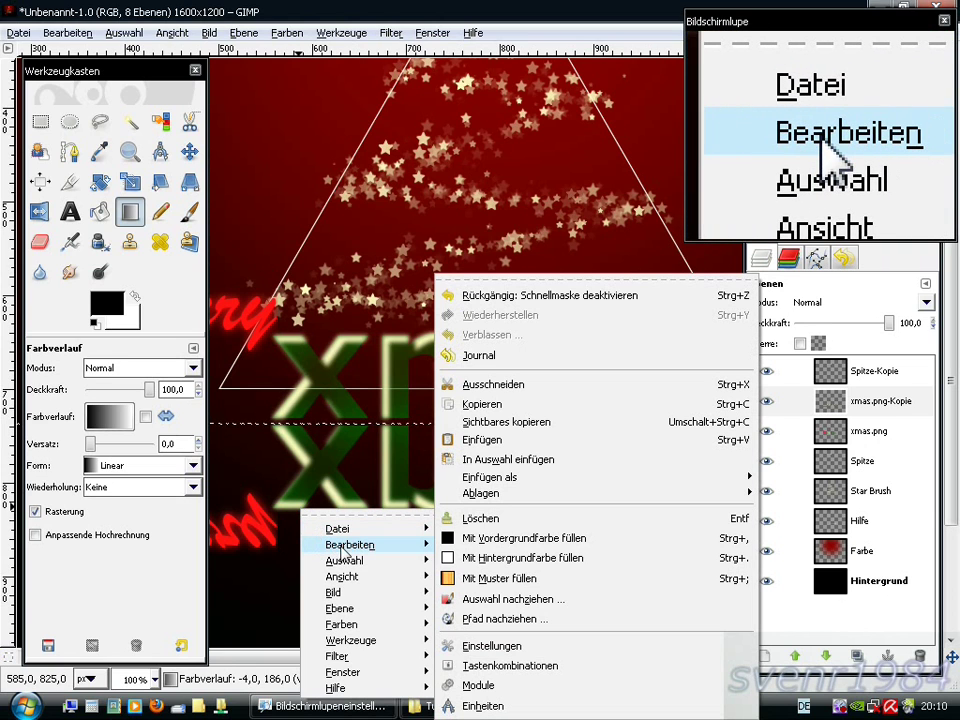
mouse_move(350, 544)
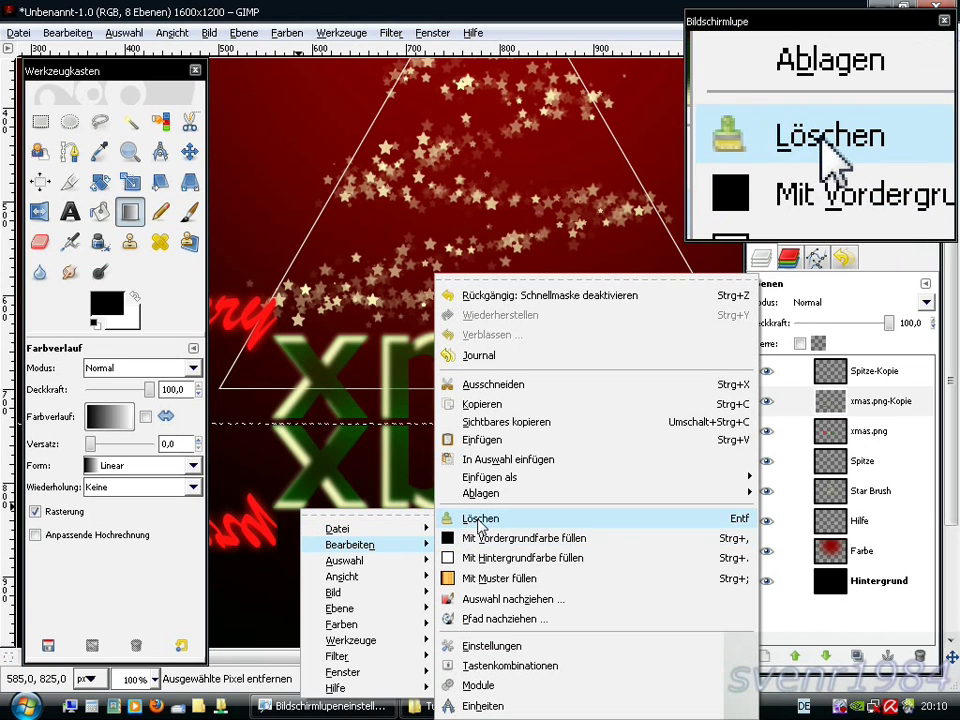
left_click(447, 518)
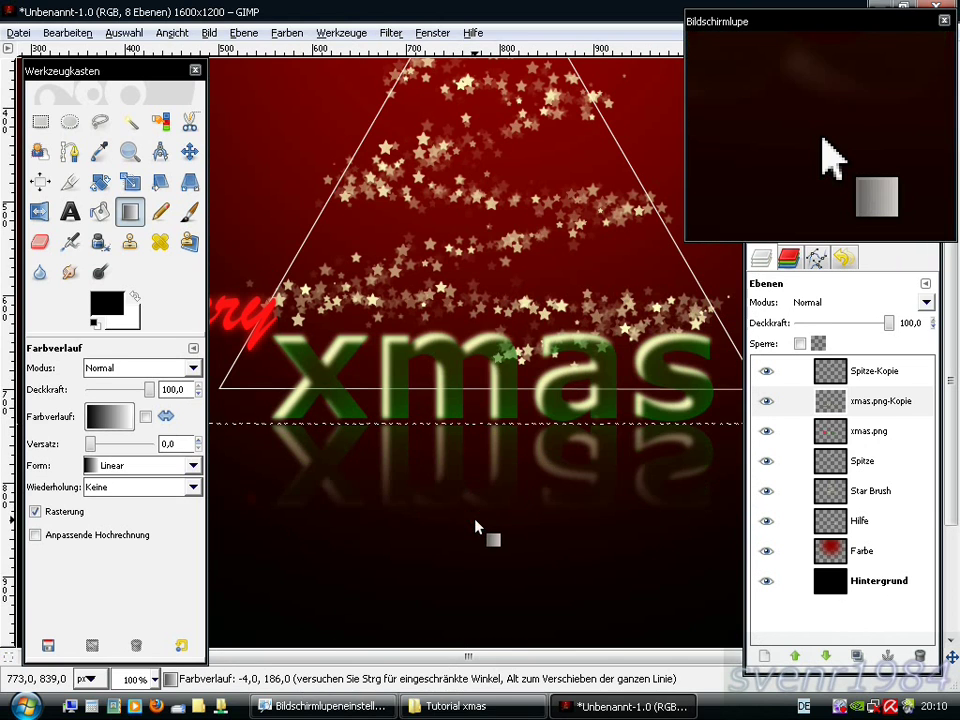
right_click(360, 477)
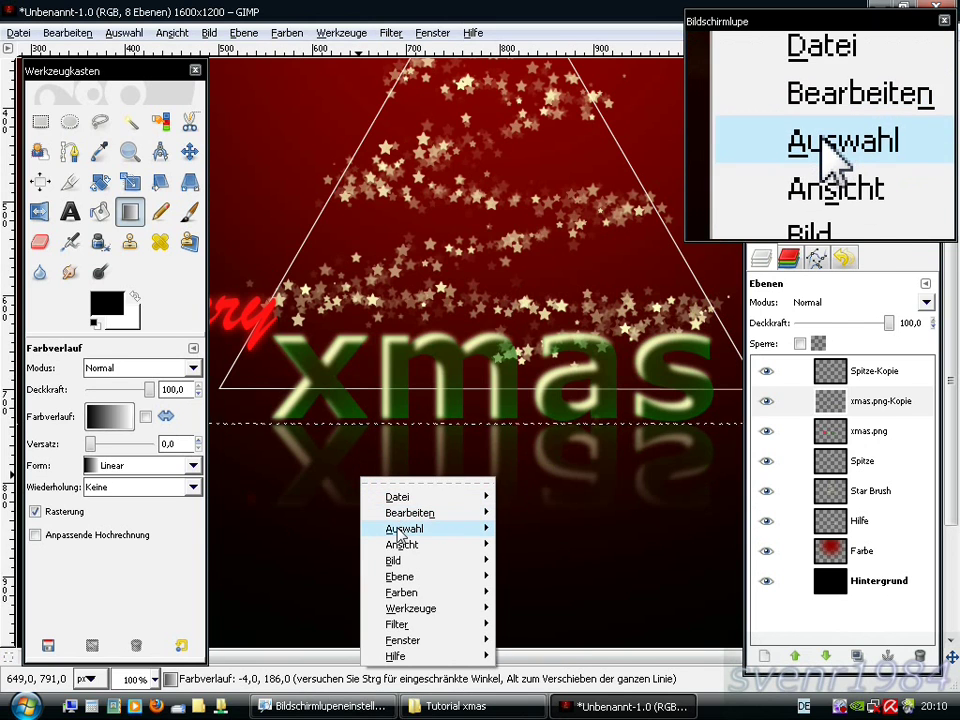
mouse_move(404, 528)
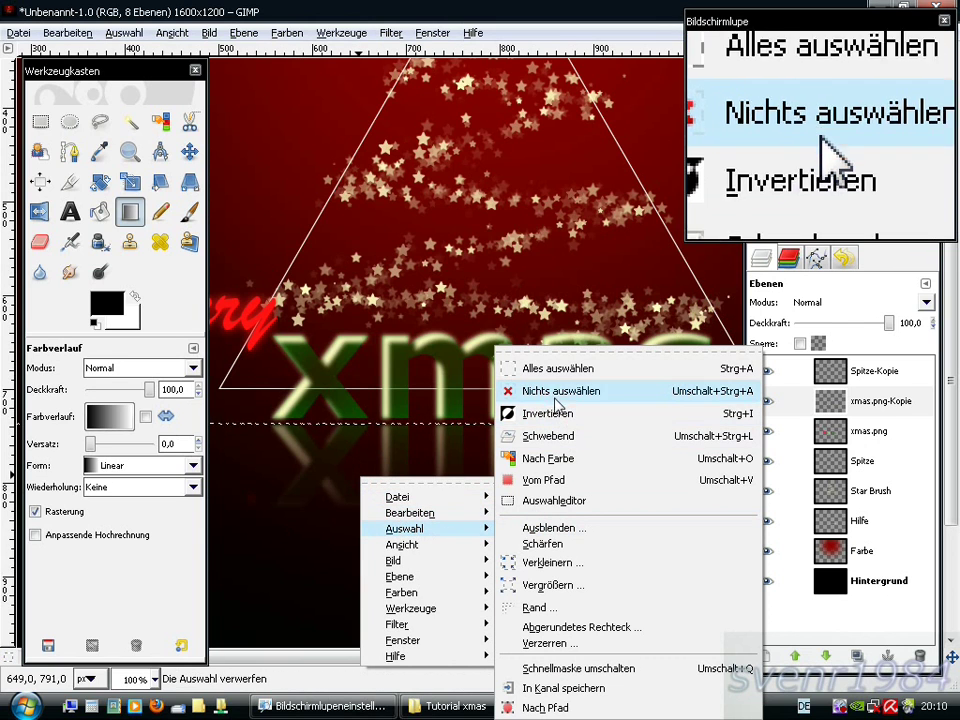
left_click(556, 396)
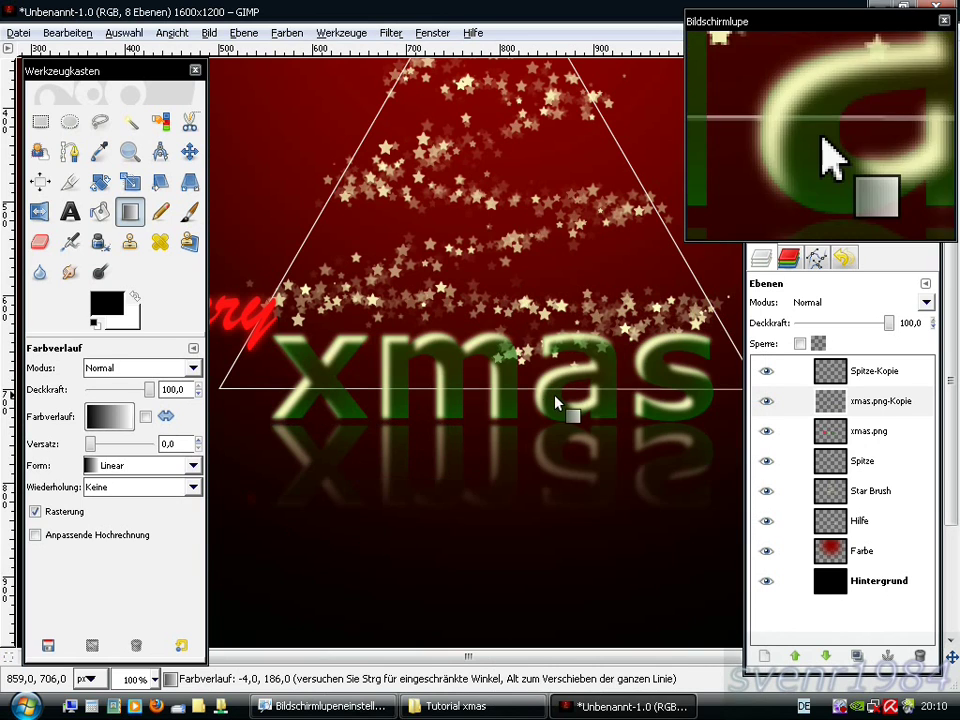
scroll(465, 432, "down", 2)
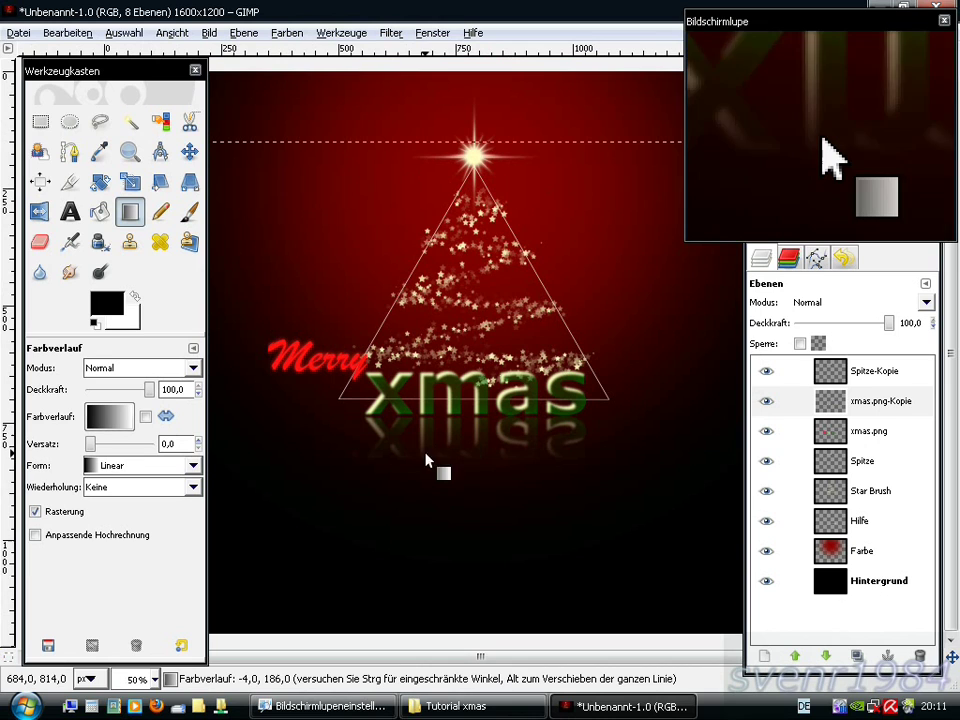
Drag santa-5-128x128 from the Tutorial xmas folder into the card and move it below the xmas text.
left_click(446, 708)
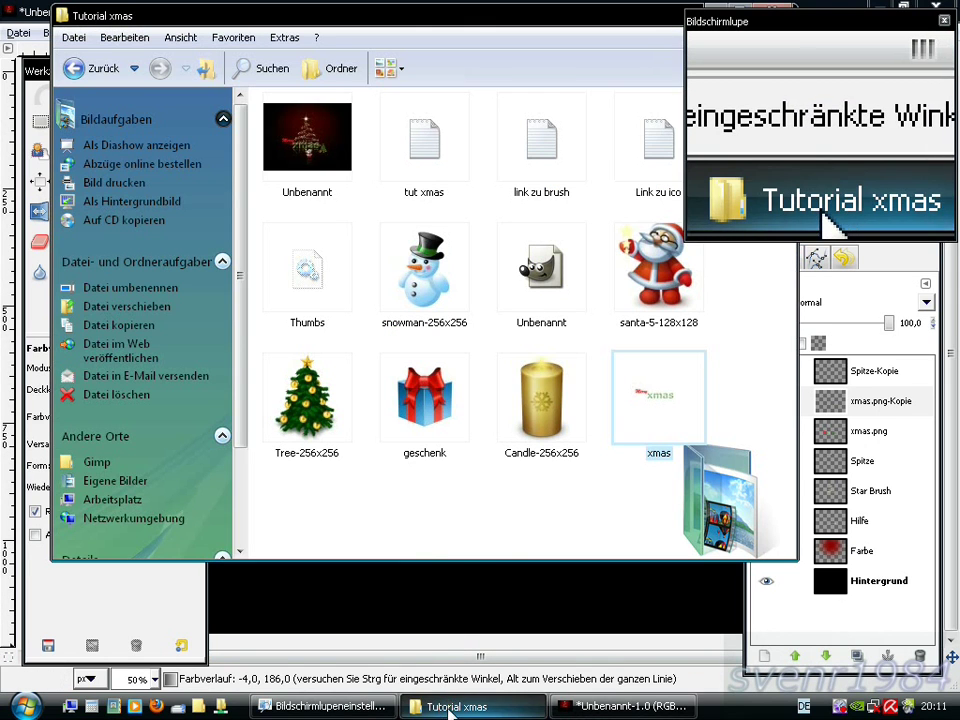
left_click_drag(656, 289, 578, 614)
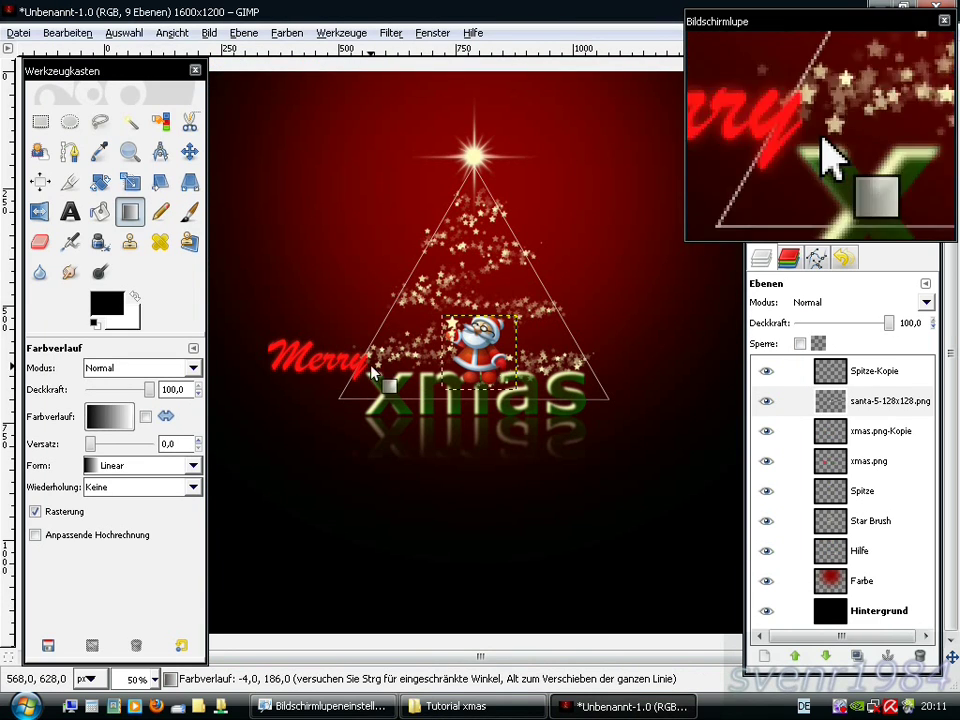
left_click(189, 152)
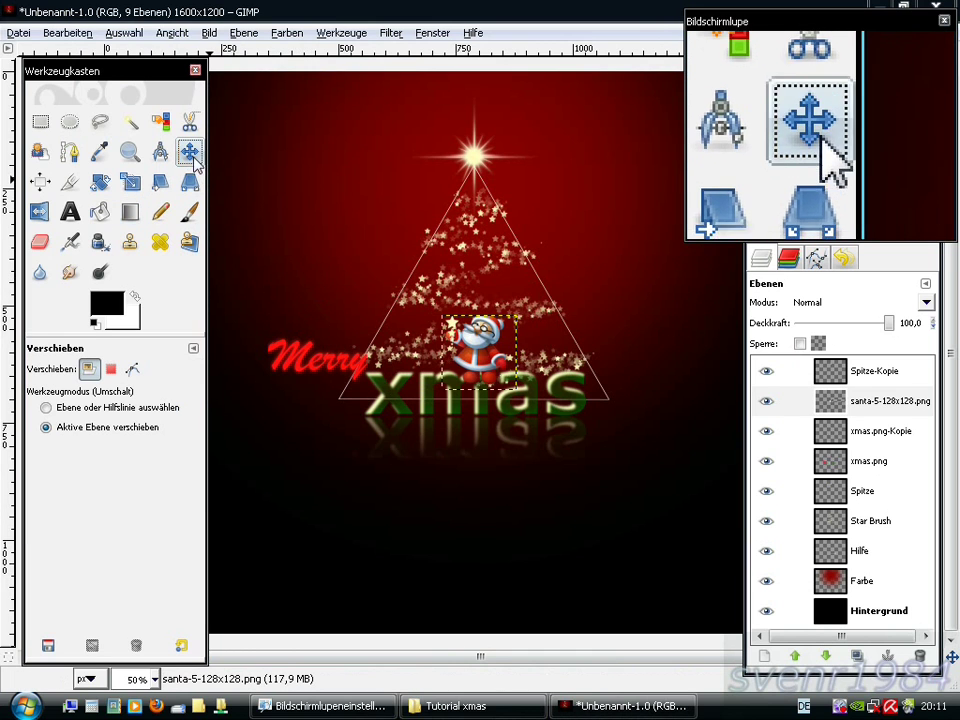
mouse_move(484, 349)
left_mouse_down()
mouse_move(494, 479)
mouse_move(500, 465)
left_mouse_up()
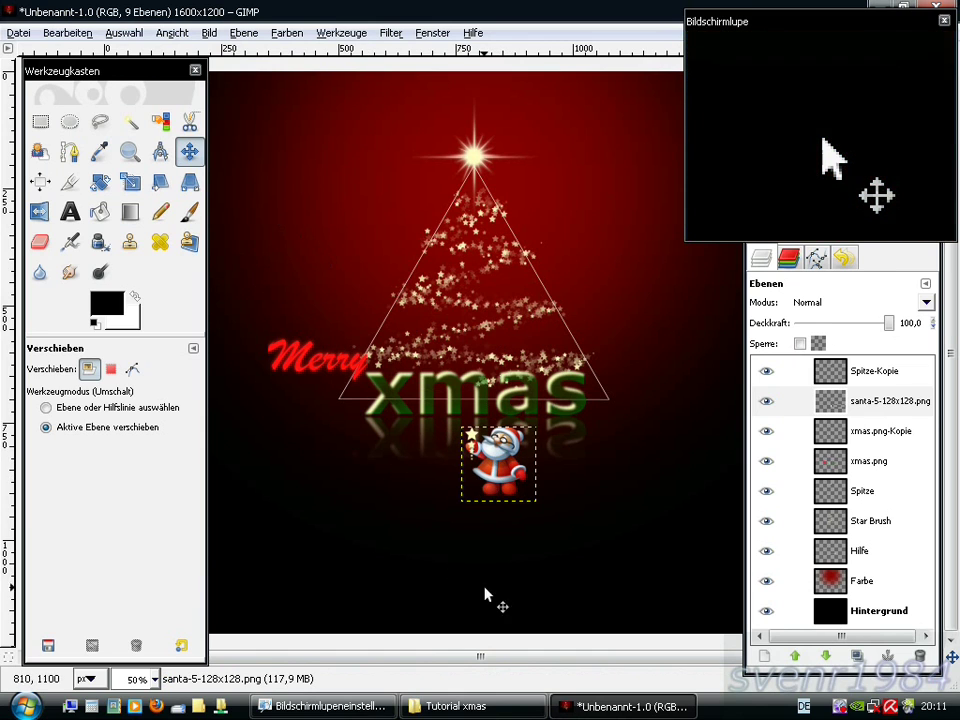
Duplicate the Santa layer, flip the copy vertically, and place it directly beneath the original.
left_click(857, 657)
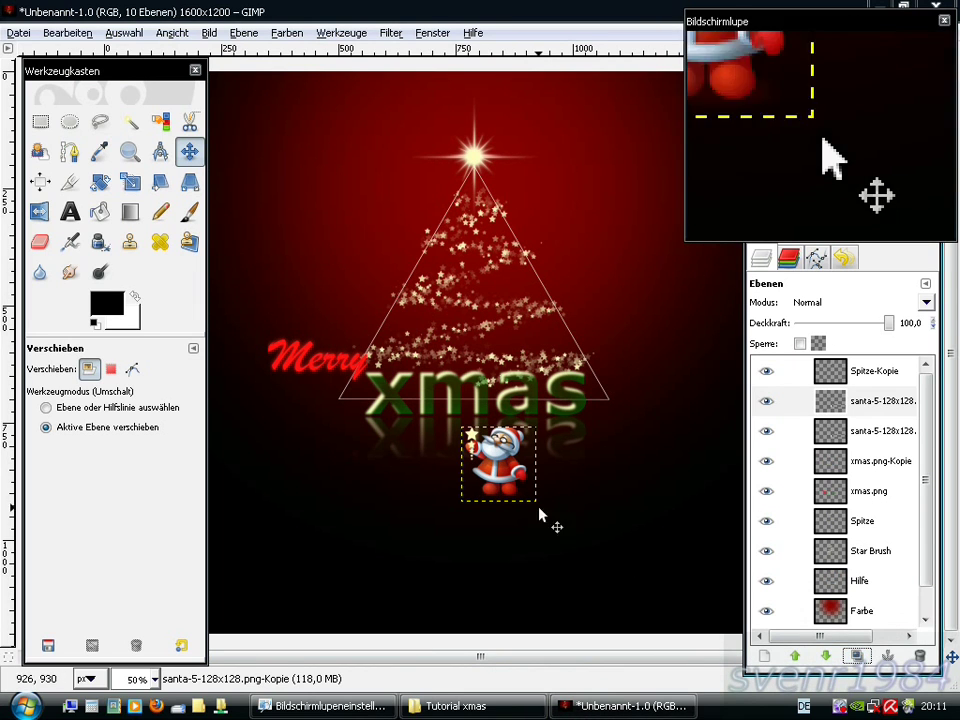
left_click(39, 211)
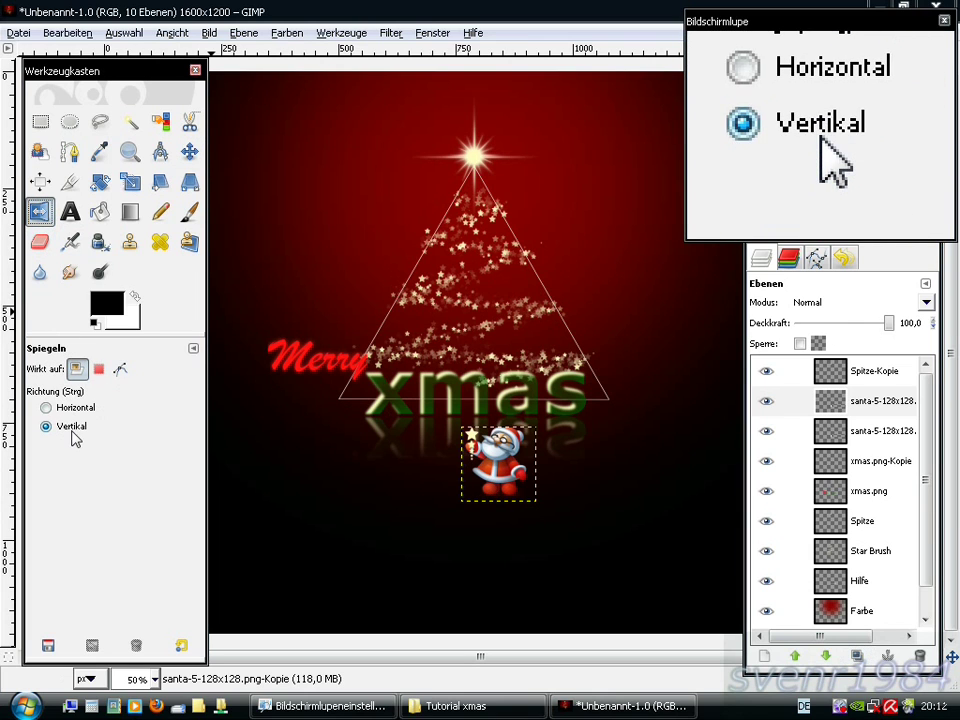
left_click(419, 490)
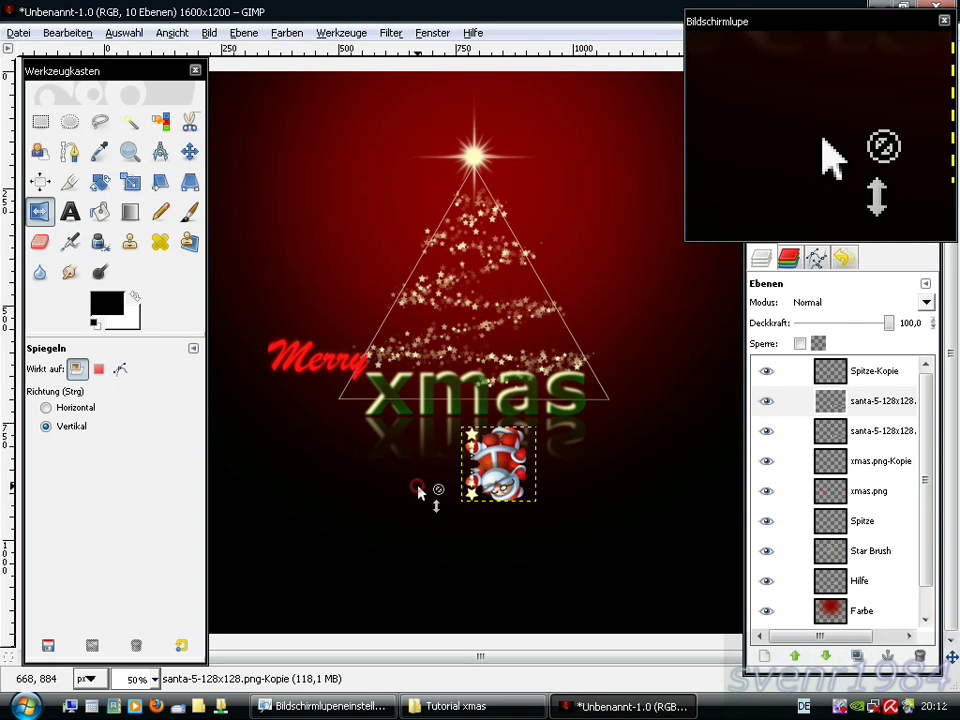
left_click(190, 153)
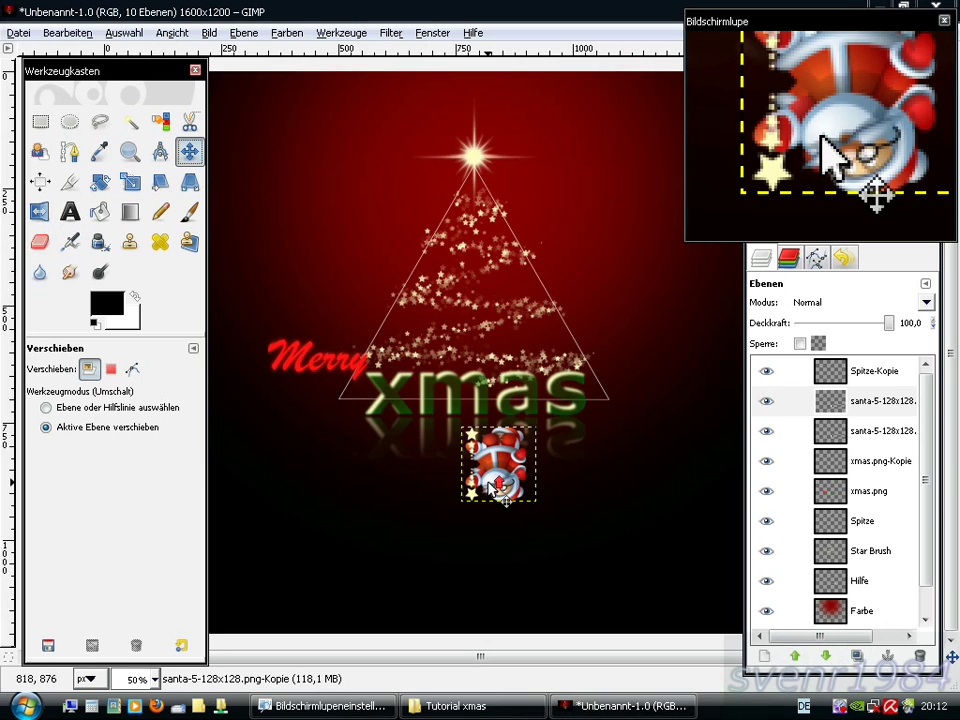
key("1")
left_click_drag(447, 312, 446, 424)
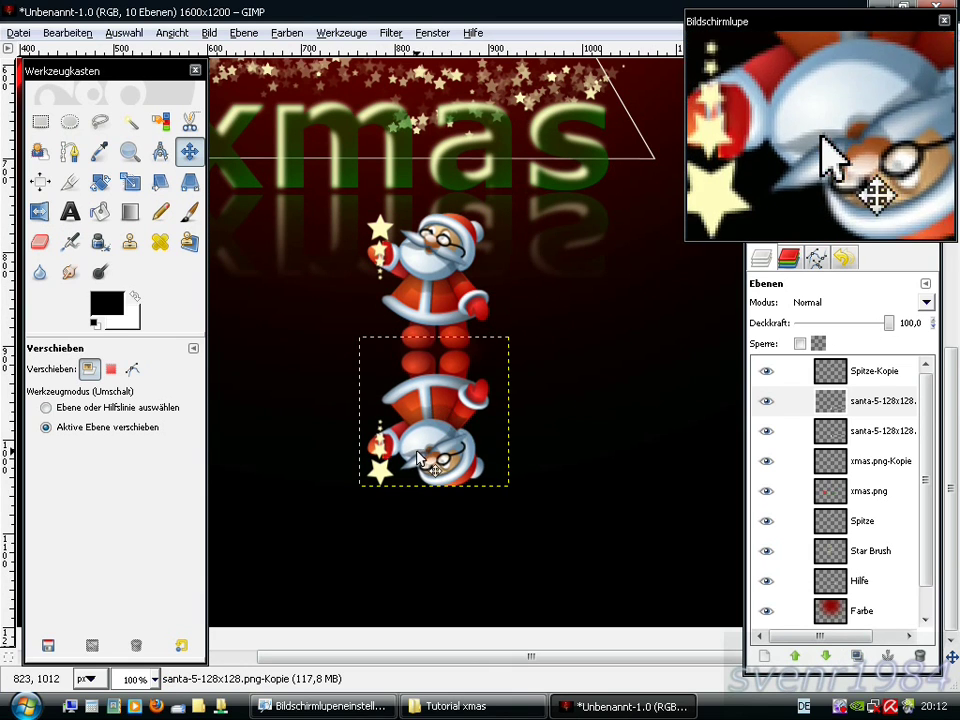
Paint a top-to-bottom Quick Mask gradient over the flipped Santa and turn it into a selection.
left_click(7, 659)
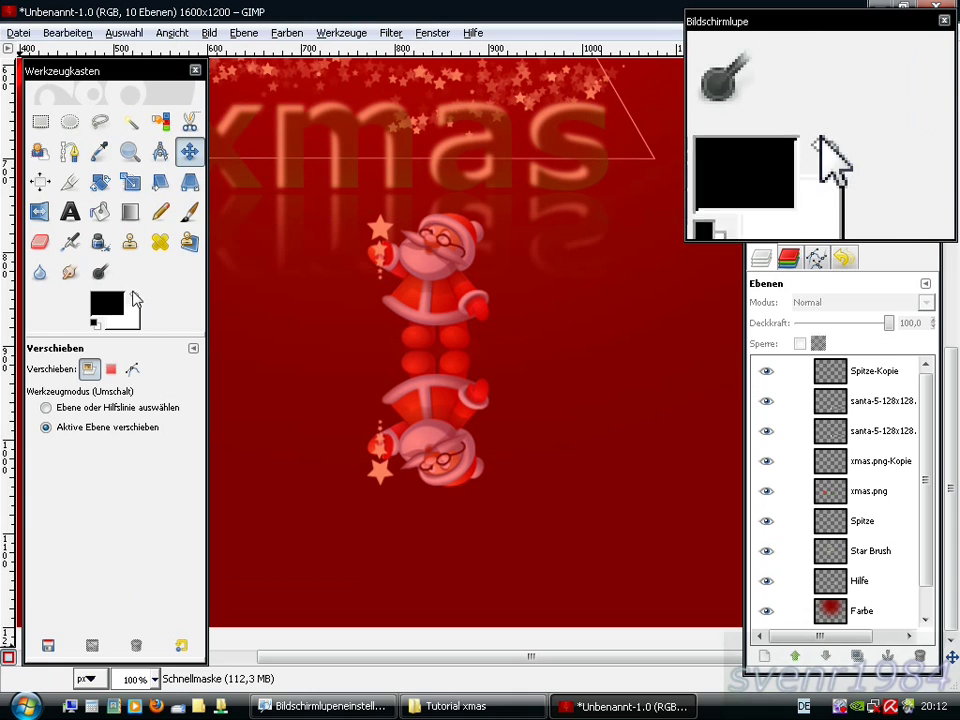
left_click(130, 212)
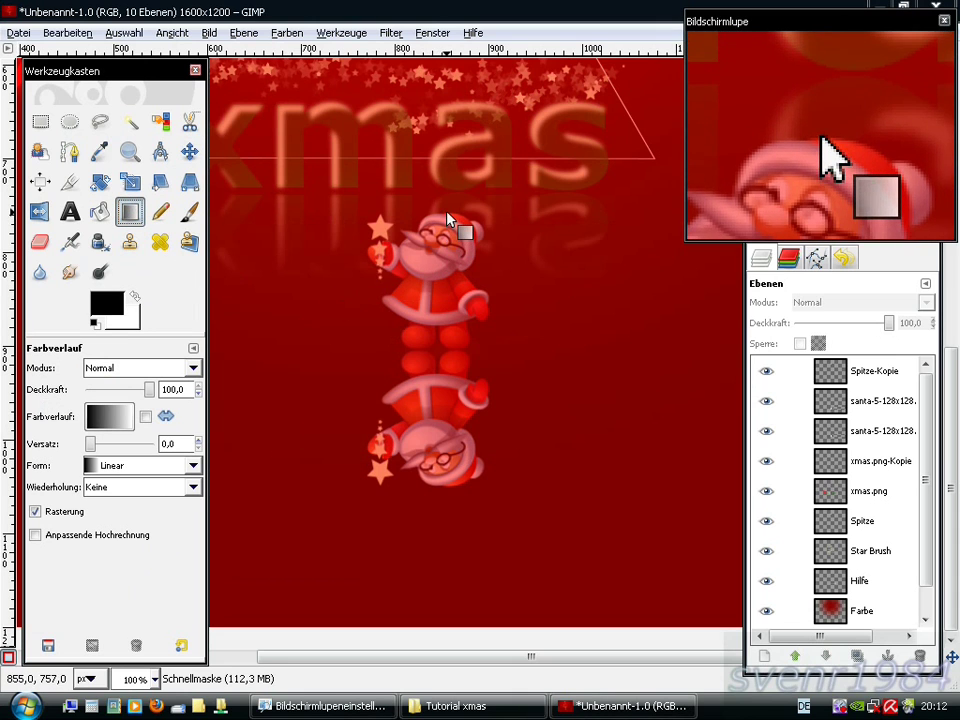
left_click_drag(447, 216, 462, 497)
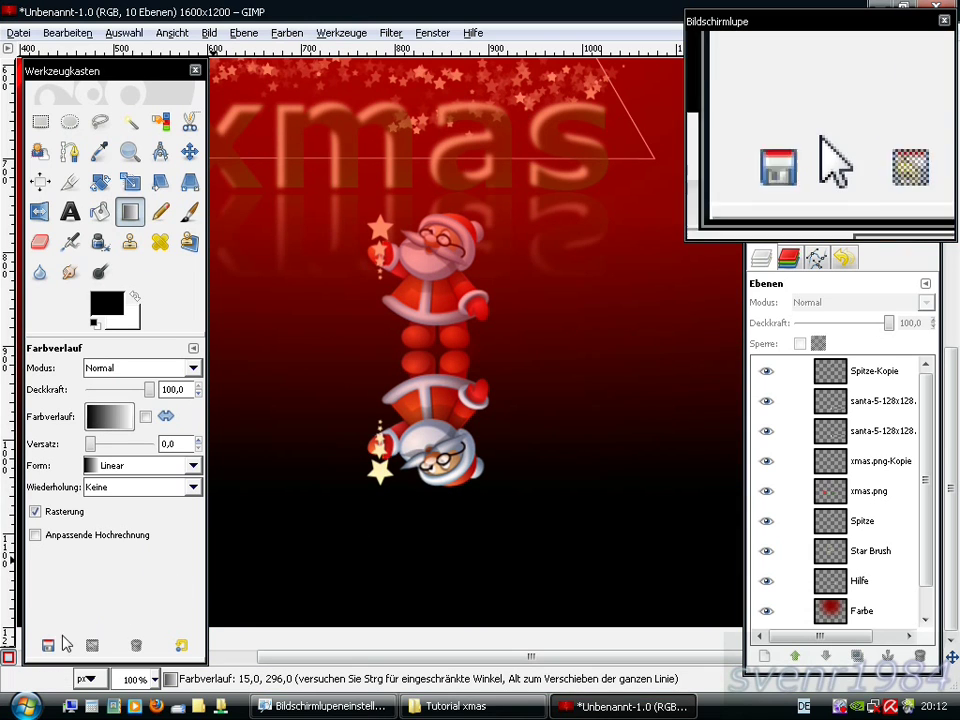
left_click(9, 657)
Erase the selected lower part of the flipped Santa and clear the selection.
right_click(256, 538)
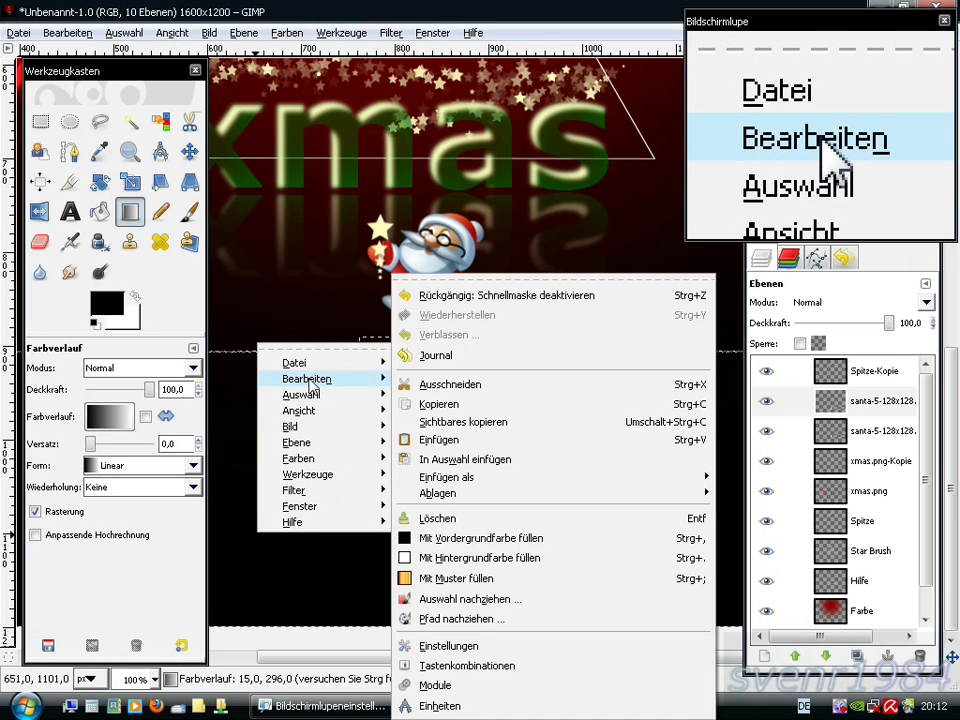
mouse_move(307, 379)
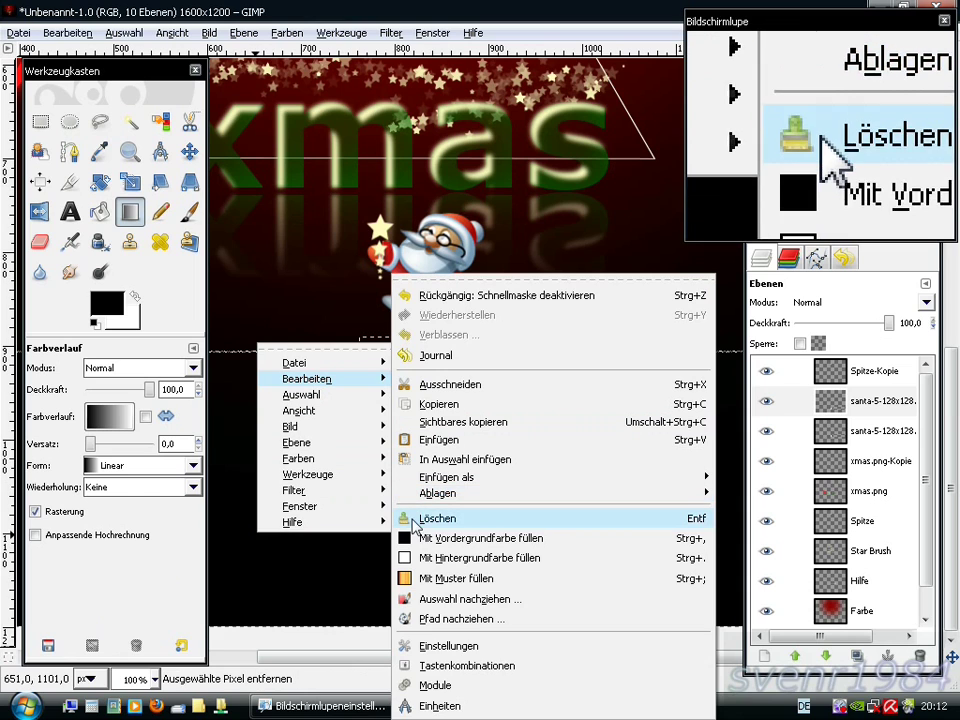
left_click(426, 519)
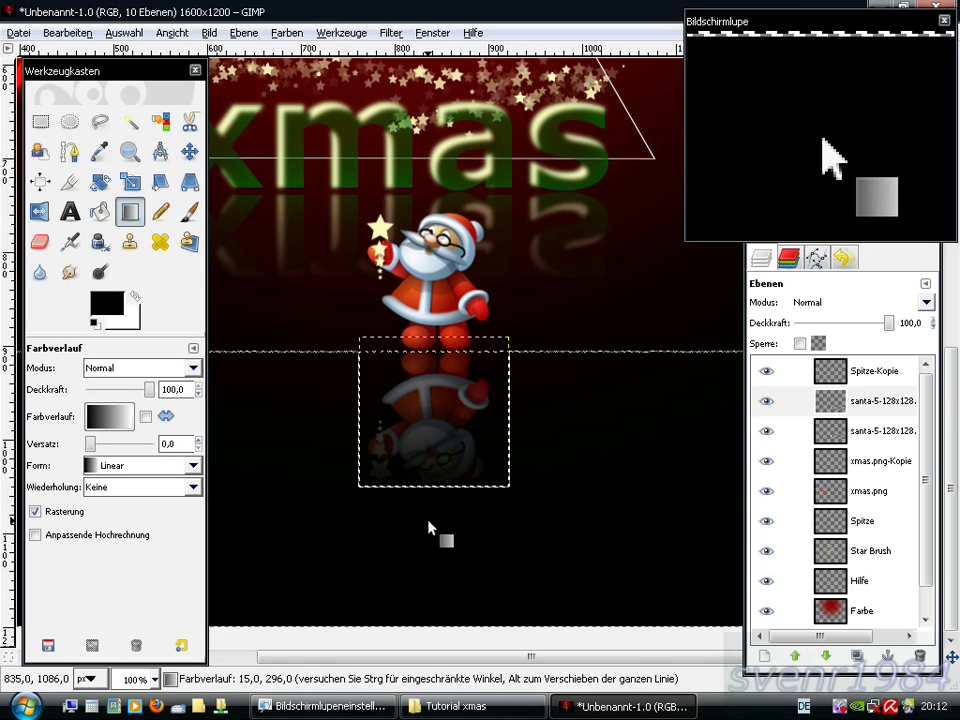
right_click(297, 512)
mouse_move(342, 558)
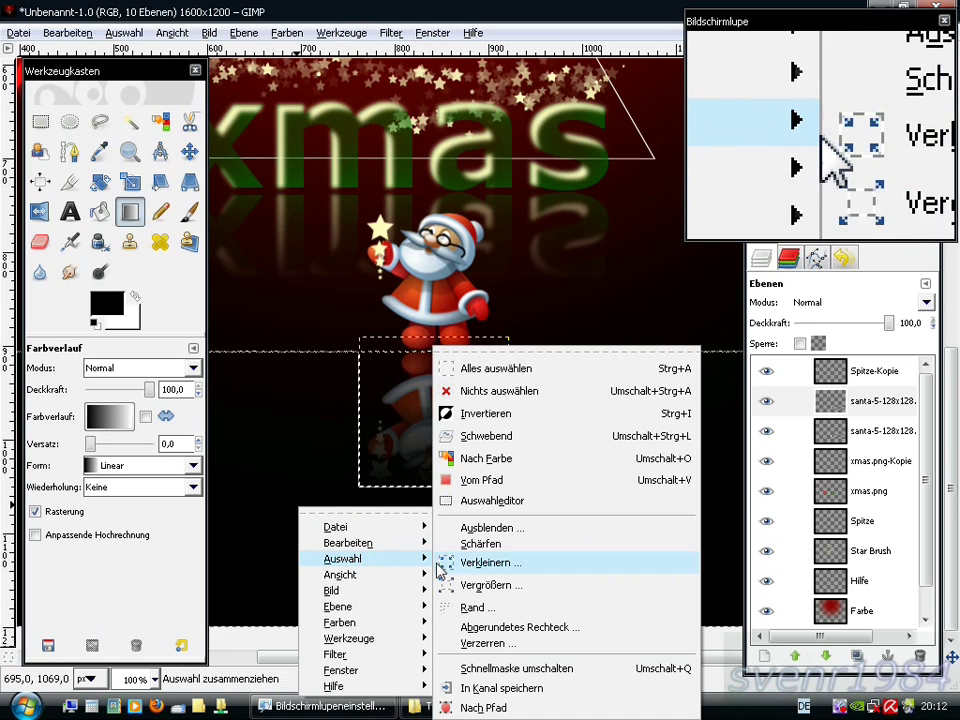
left_click(490, 400)
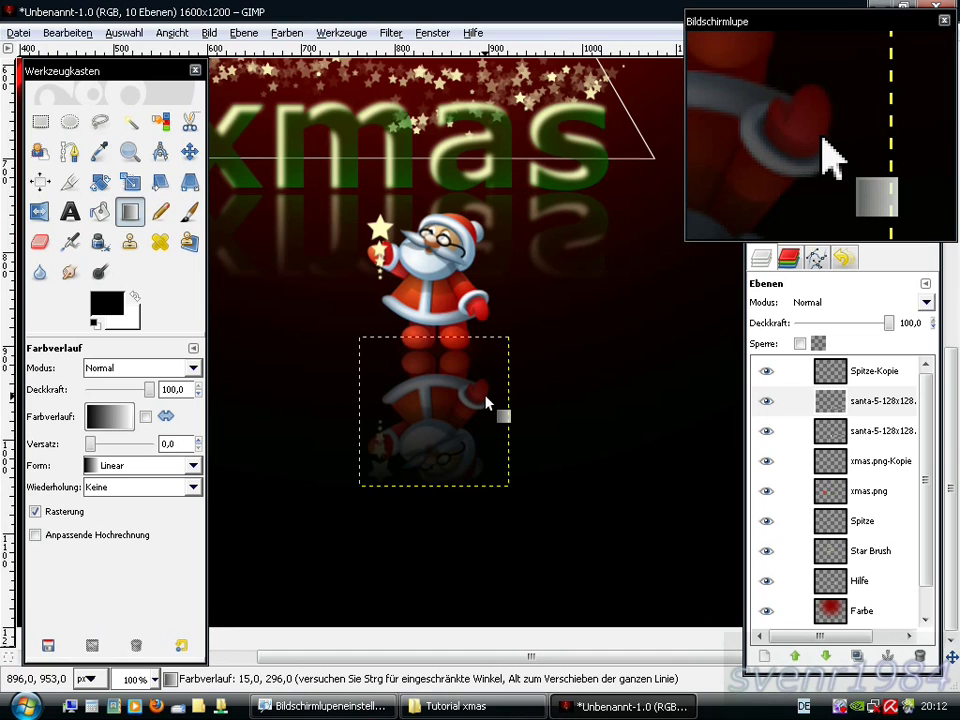
Zoom out to 50% and set the Santa reflection layer's opacity to 40.
scroll(487, 402, "down", 1)
scroll(487, 402, "down", 1)
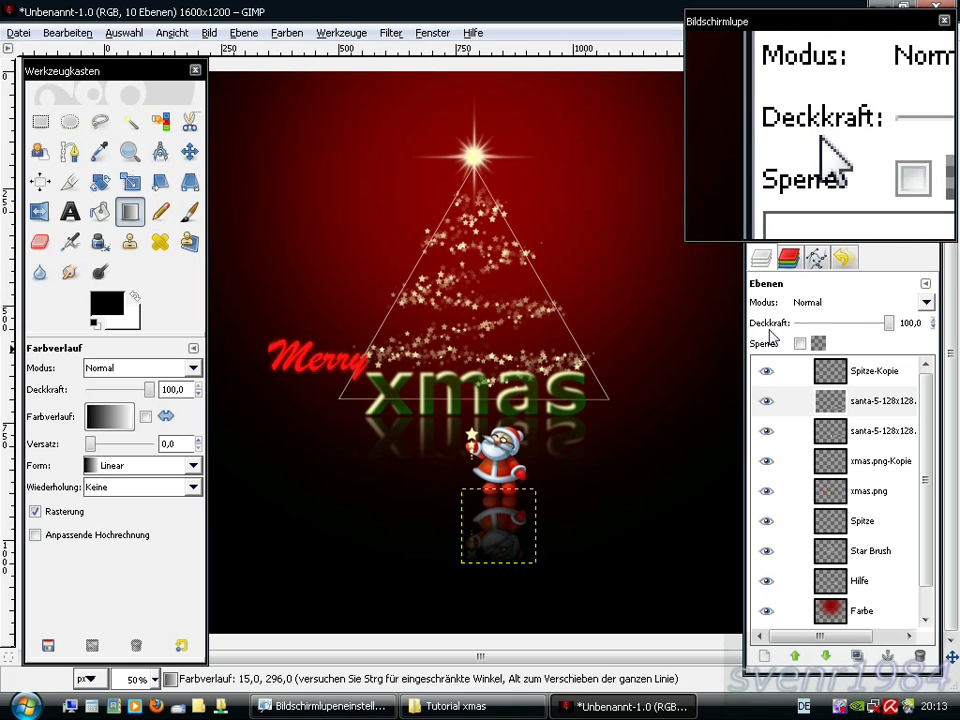
left_click(897, 325)
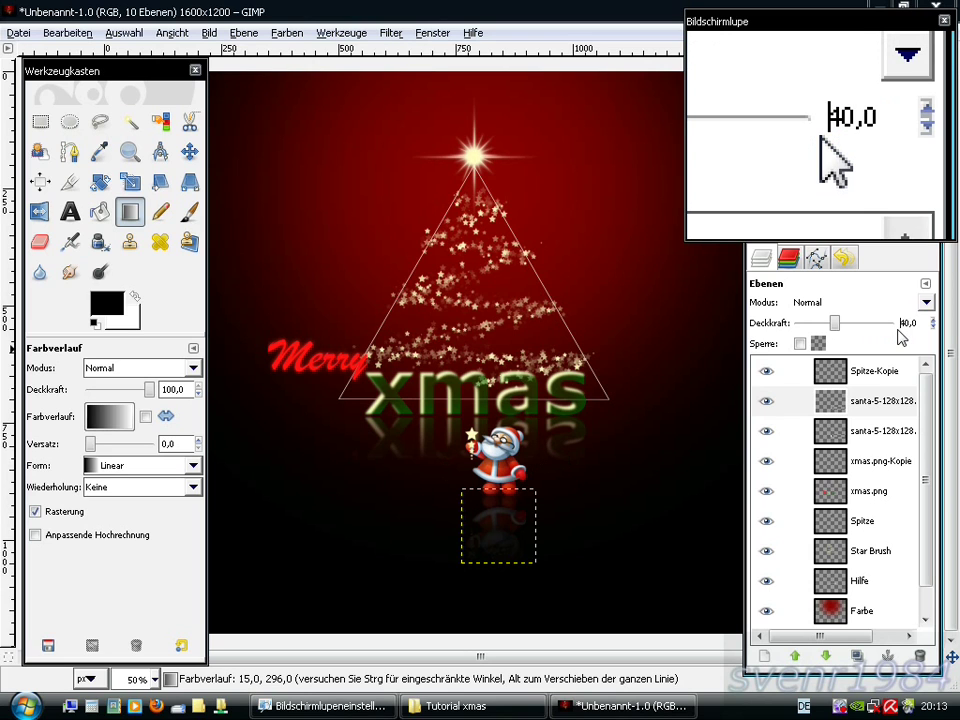
type("40")
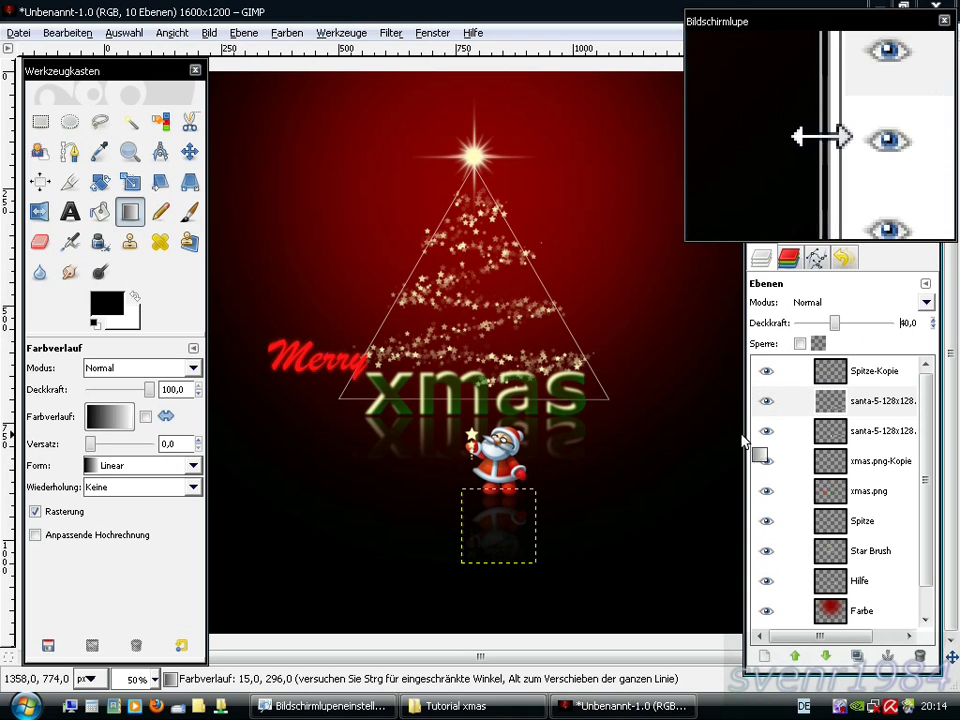
Drag Tree-256x256 from the Tutorial xmas folder into the card and place it right of the xmas text.
left_click(515, 708)
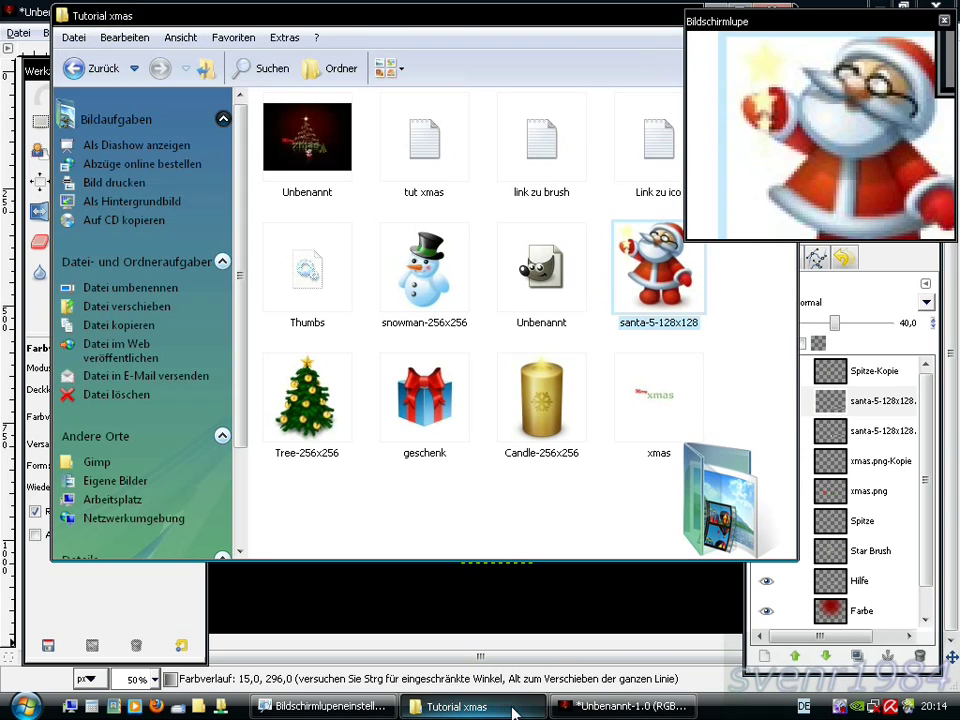
left_click_drag(296, 410, 443, 597)
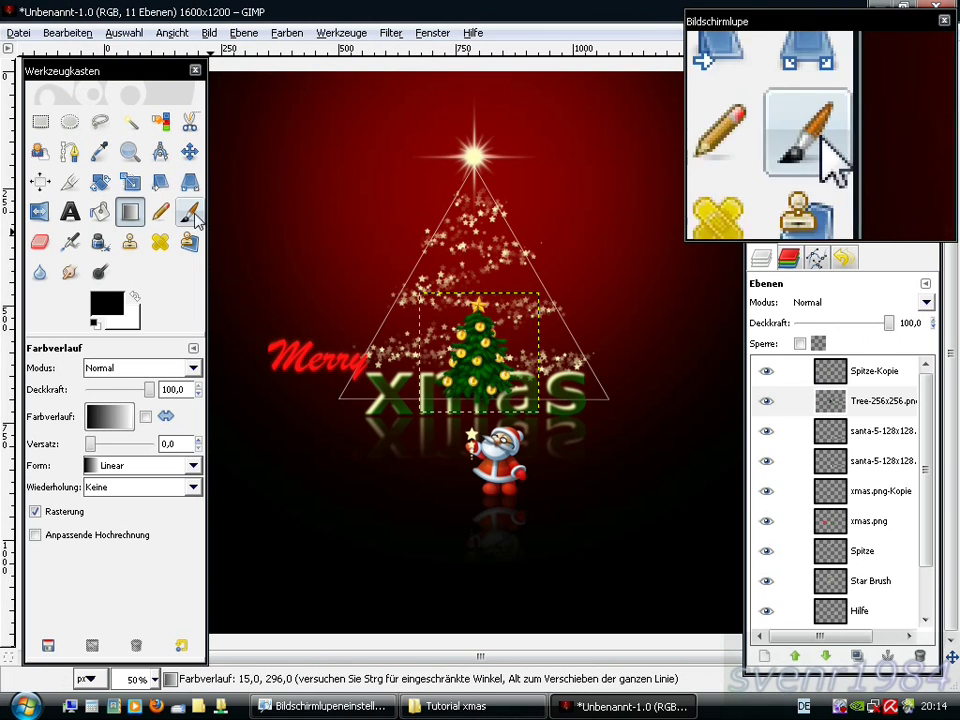
left_click(187, 160)
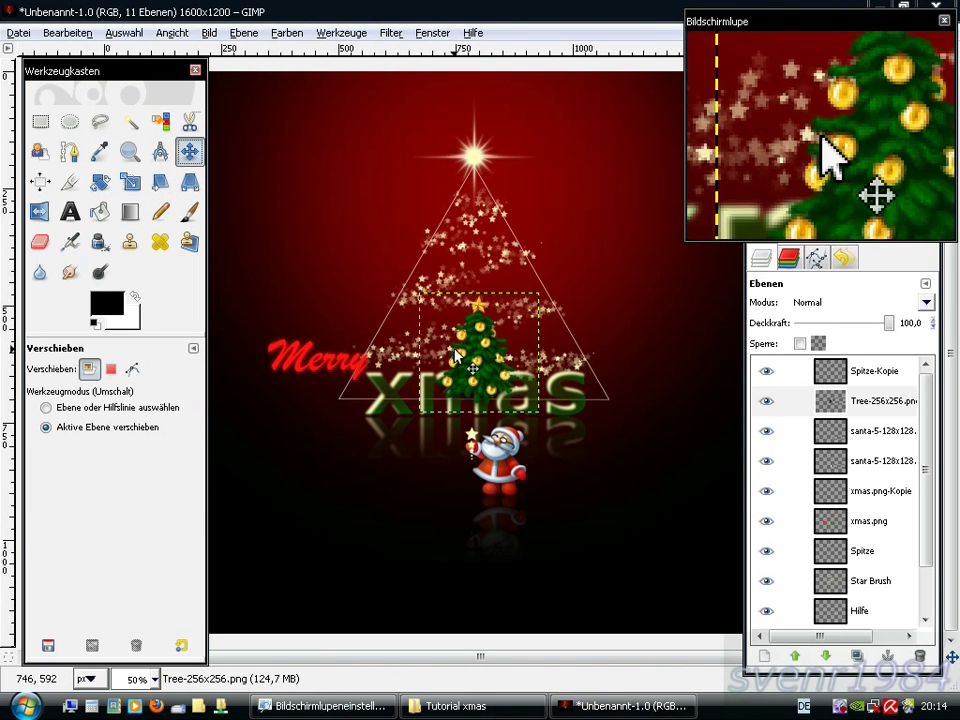
left_click_drag(455, 355, 533, 398)
left_click_drag(612, 396, 615, 389)
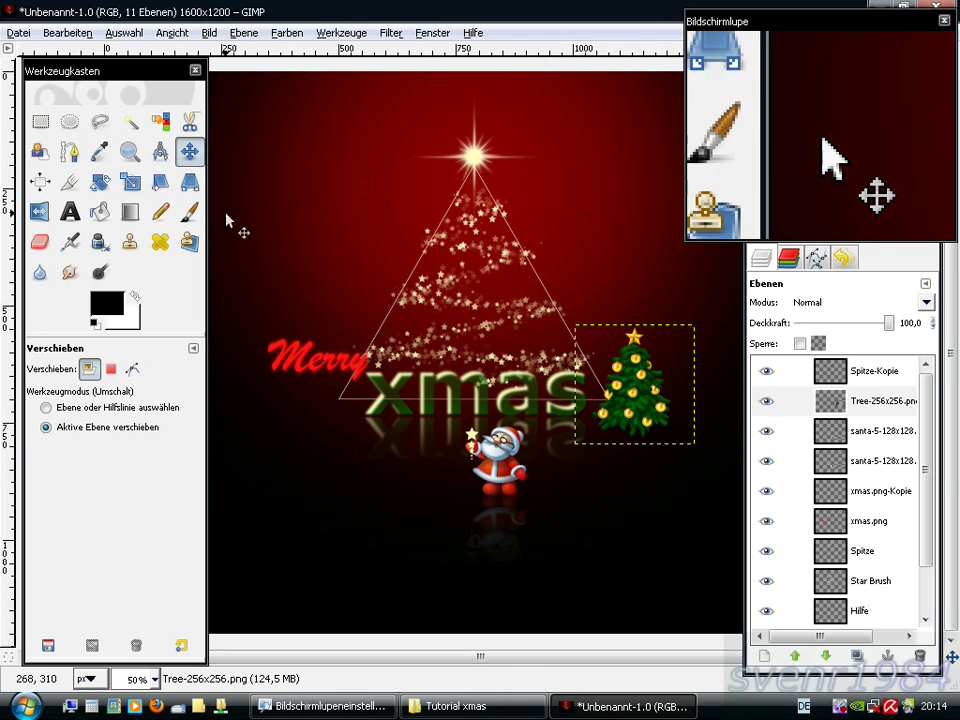
Scale the decorated tree layer to 160 × 160 px and reposition it beside the xmas lettering.
left_click(130, 180)
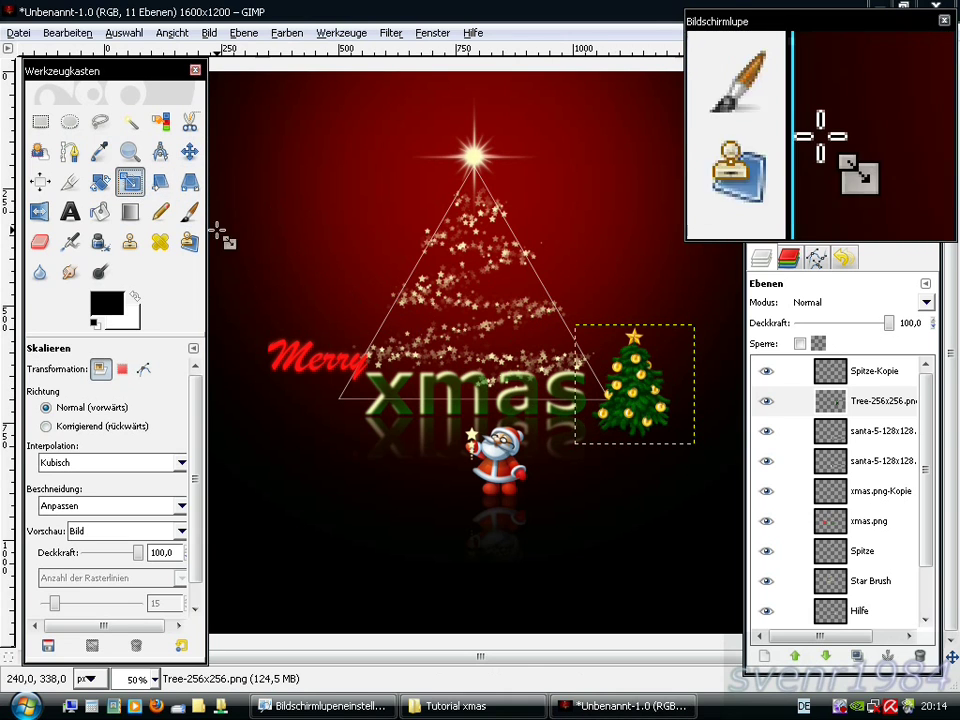
left_click(591, 404)
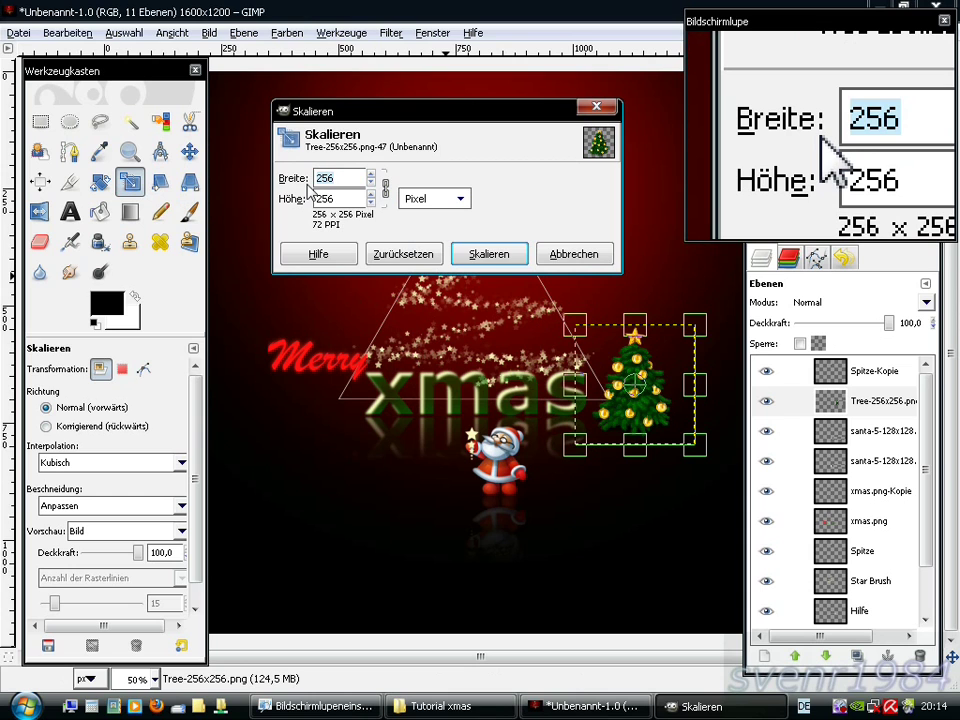
type("0")
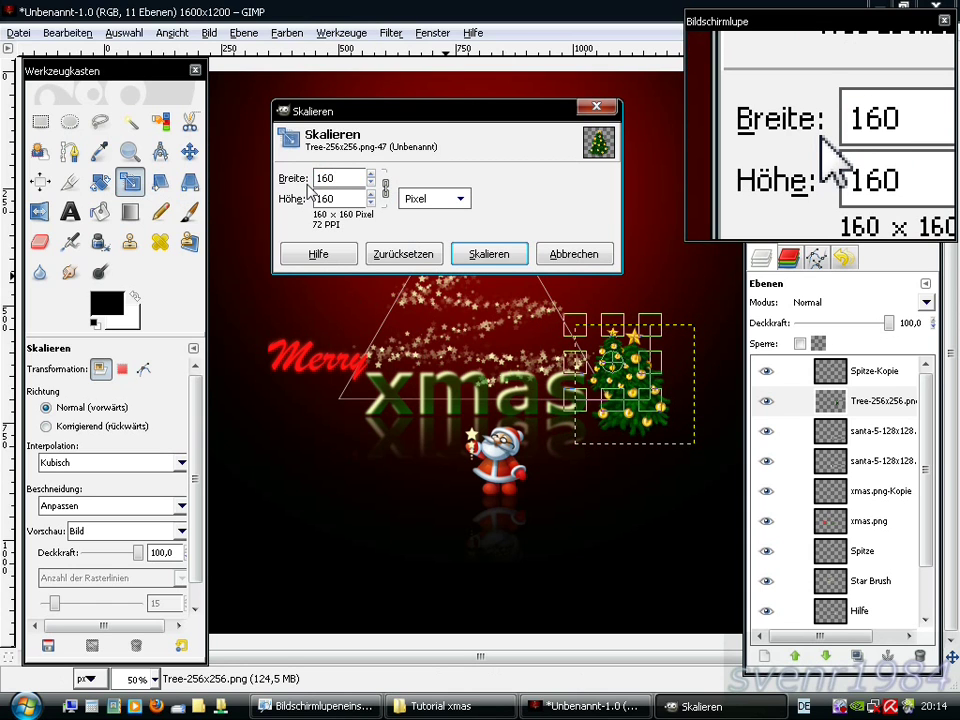
left_click(475, 252)
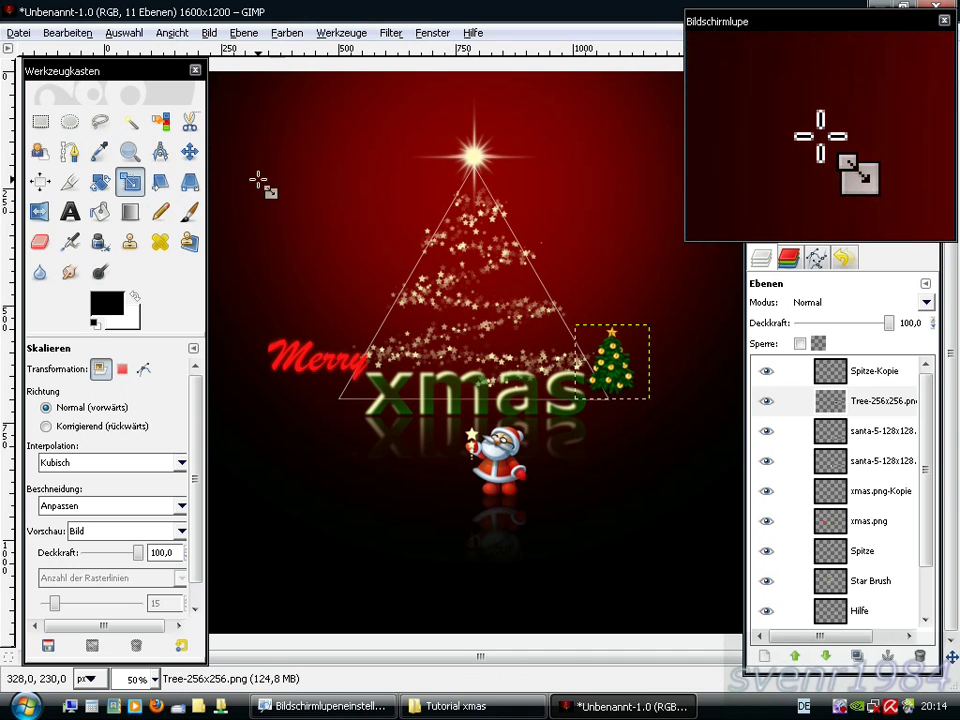
left_click(191, 153)
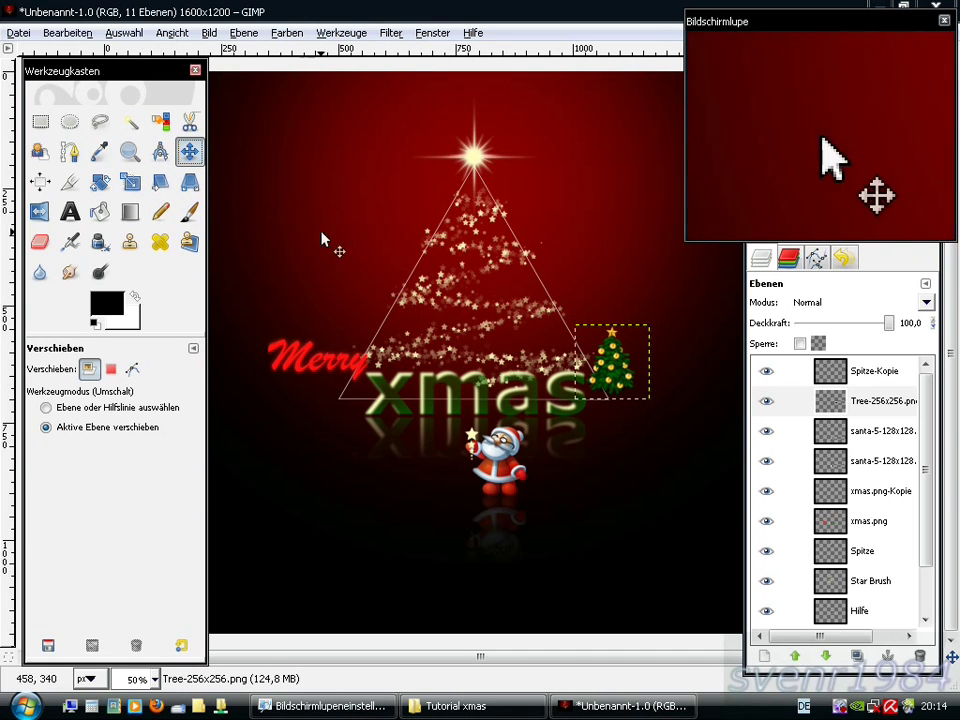
left_click_drag(617, 373, 636, 395)
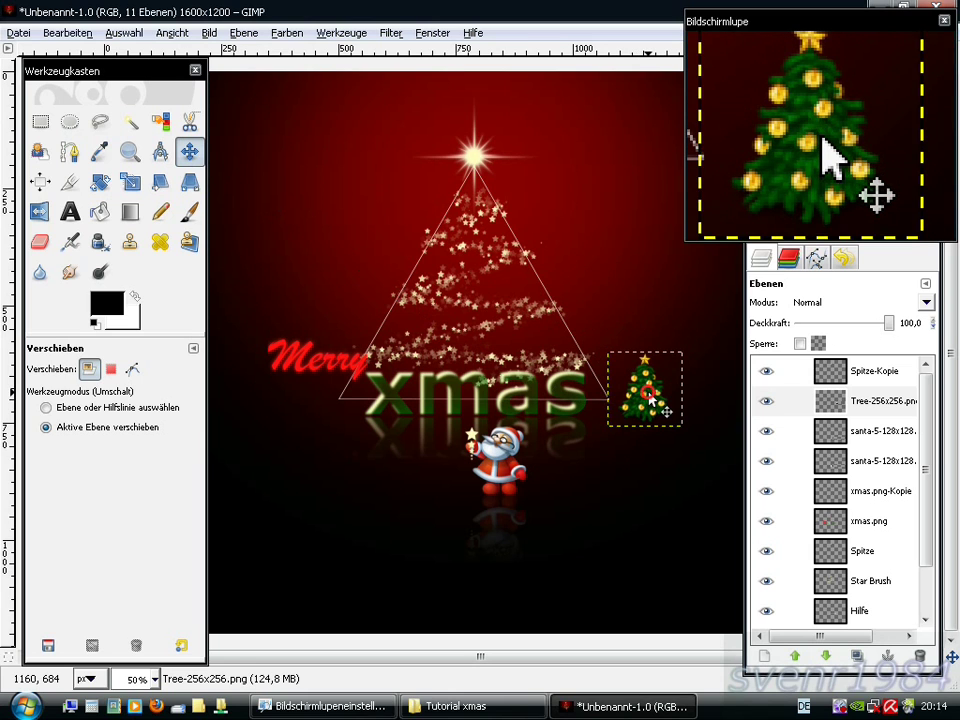
left_click_drag(633, 492, 580, 477)
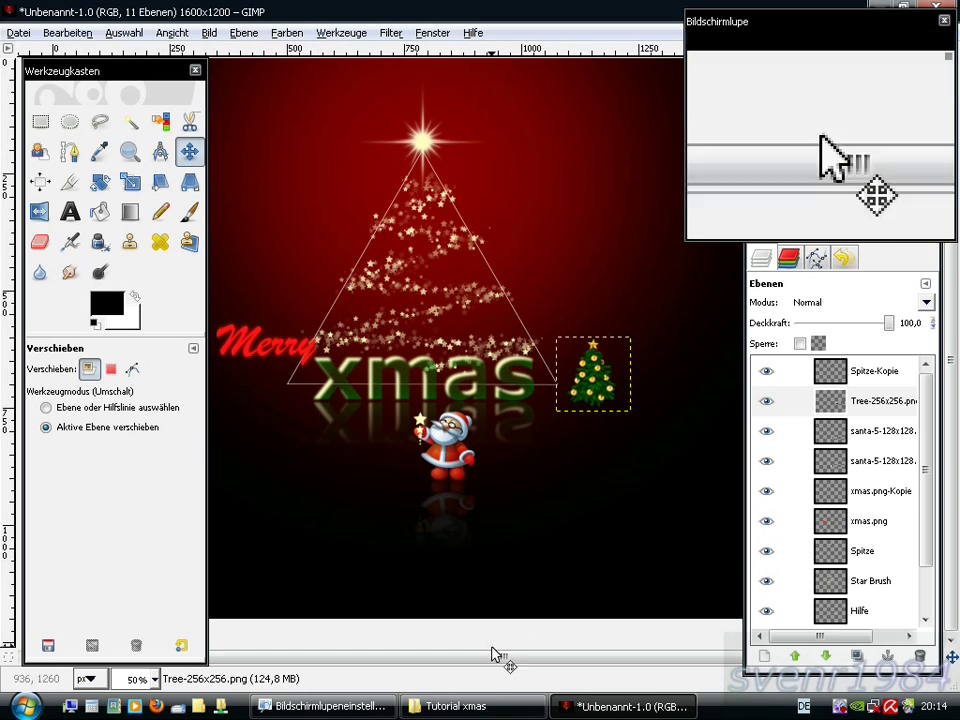
Drag geschenk from the Tutorial xmas folder into the card and place it right of Santa.
left_click(472, 707)
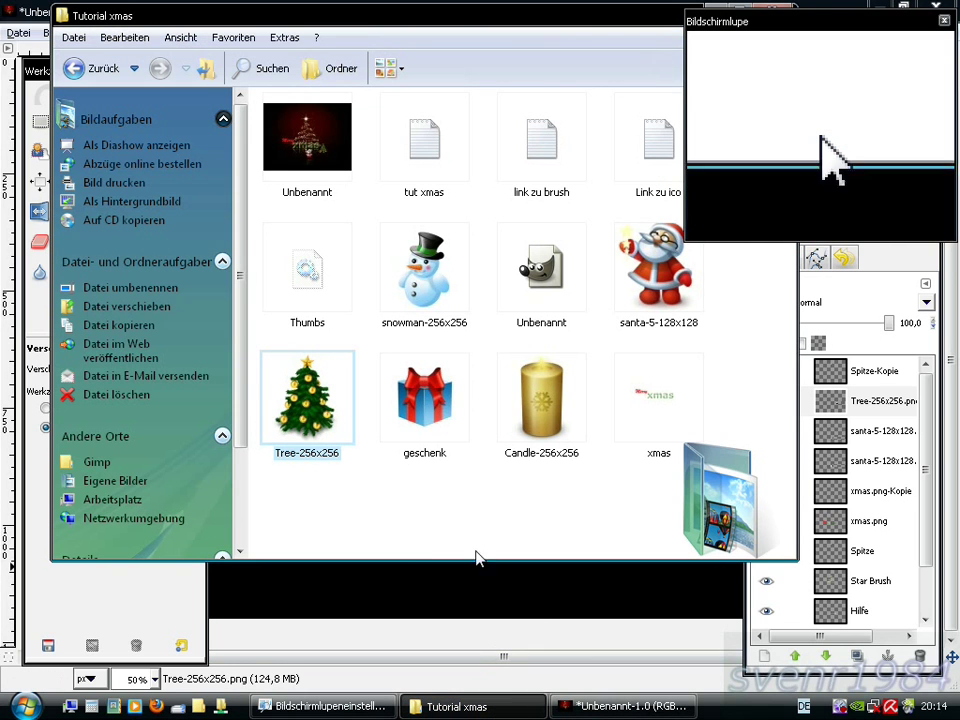
left_click_drag(420, 405, 486, 595)
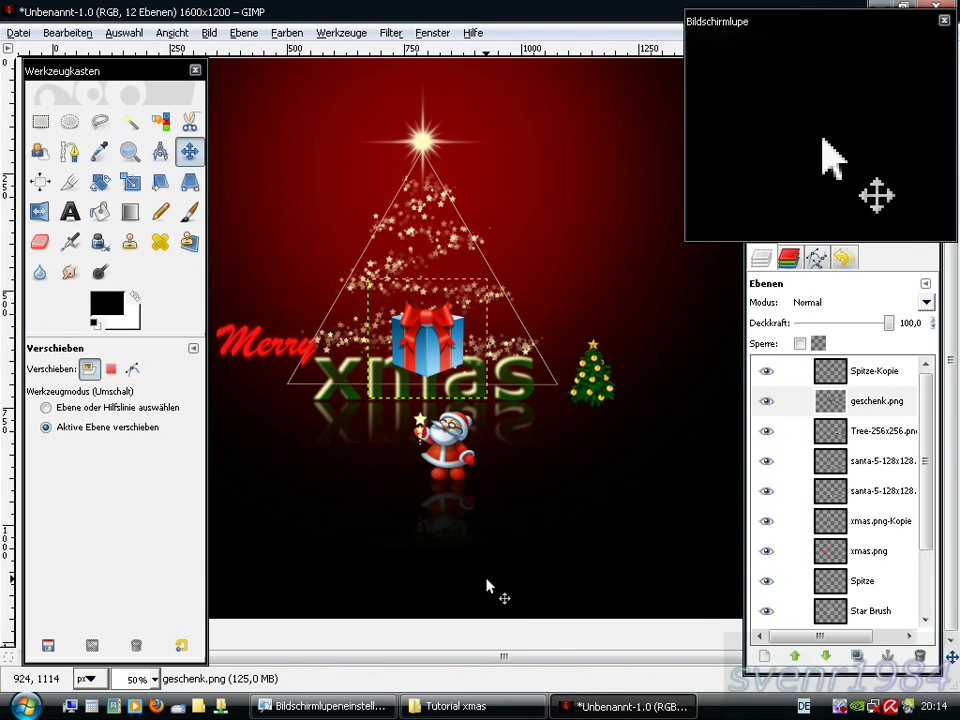
left_click_drag(445, 385, 566, 503)
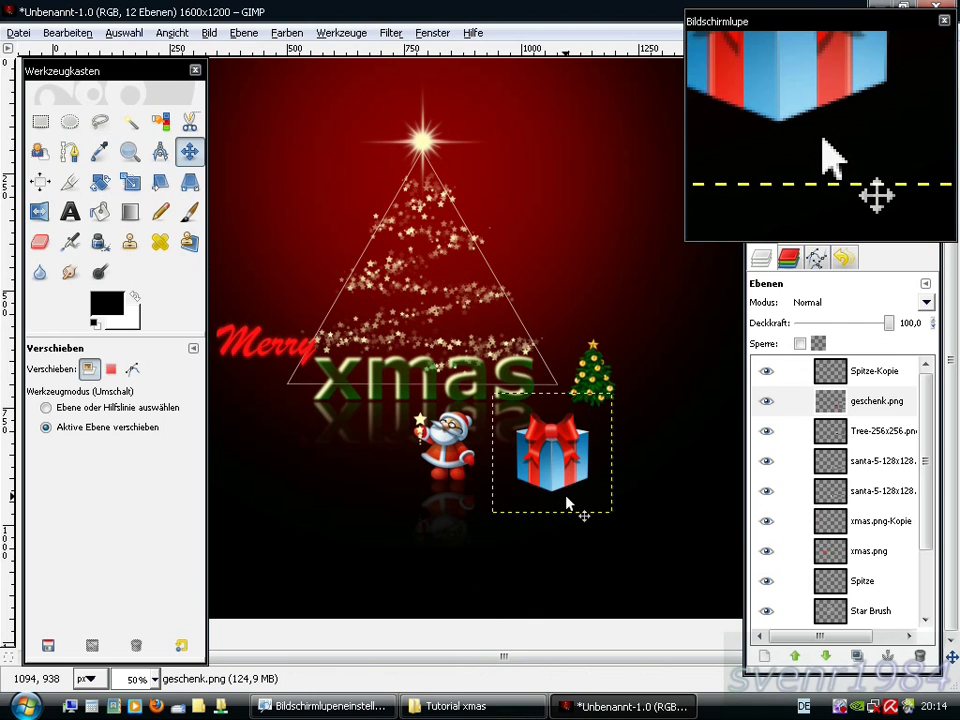
Select the gift layer's surroundings by colour at threshold 100, then invert to select the gift.
left_click(160, 121)
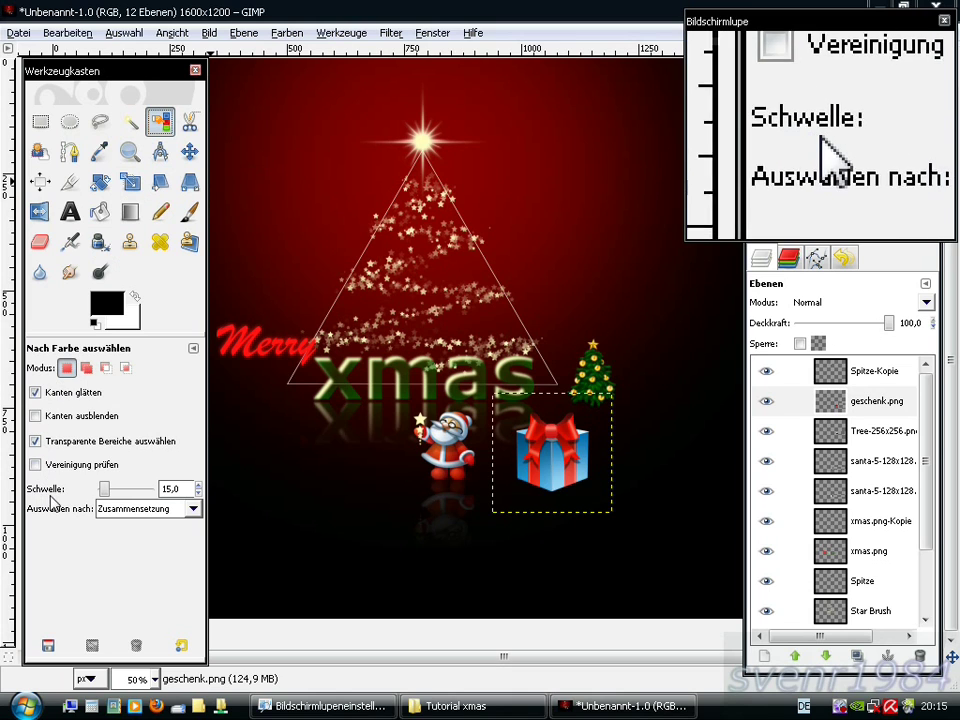
left_click_drag(187, 489, 158, 490)
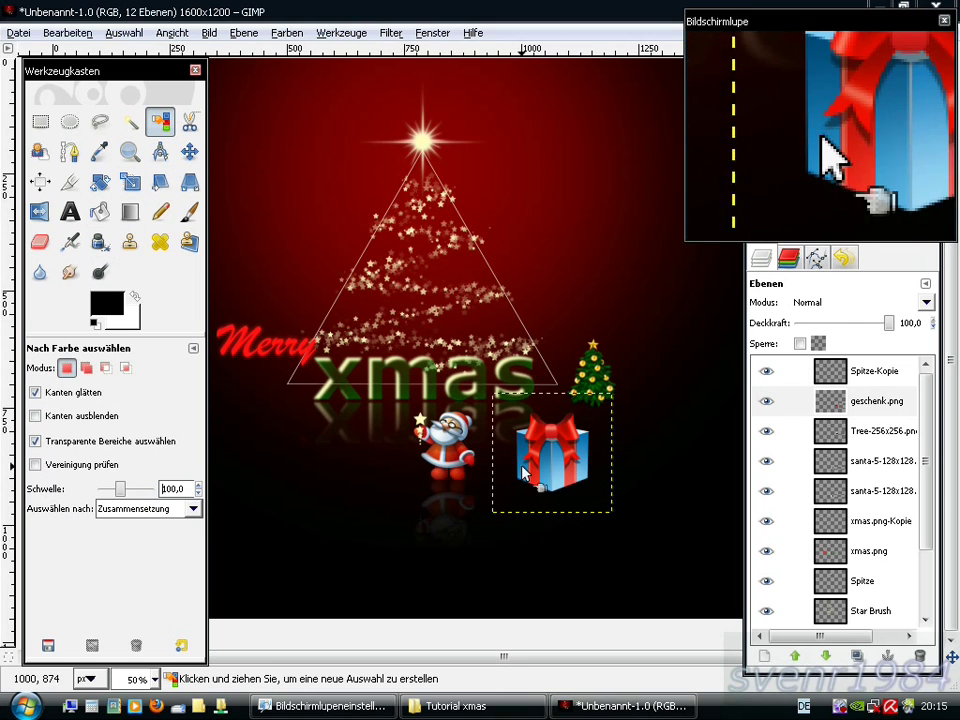
left_click(540, 433)
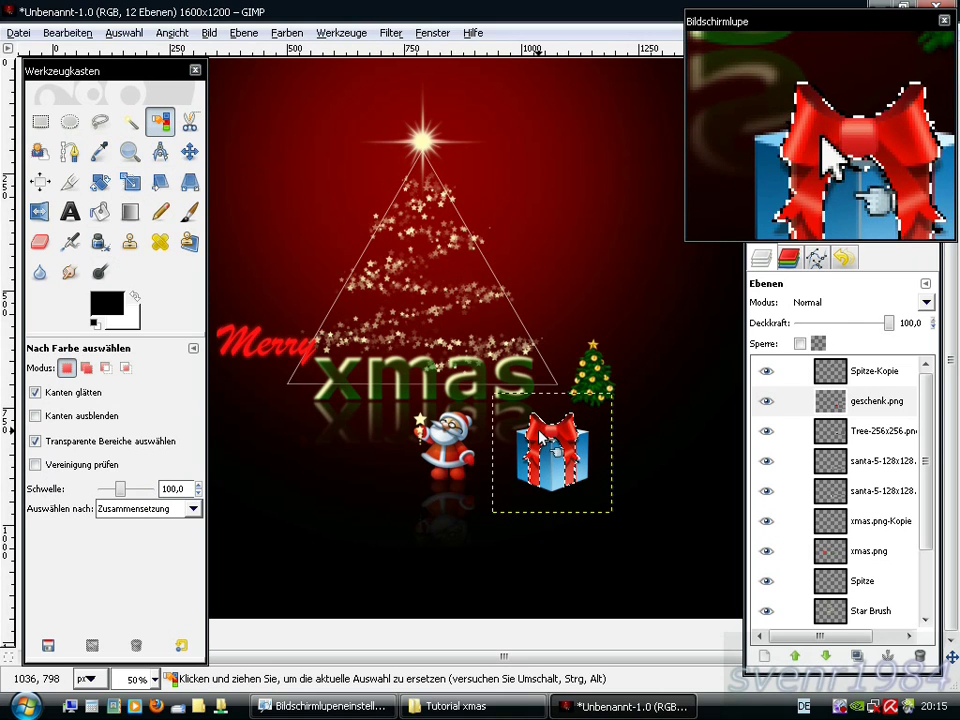
right_click(496, 475)
mouse_move(540, 525)
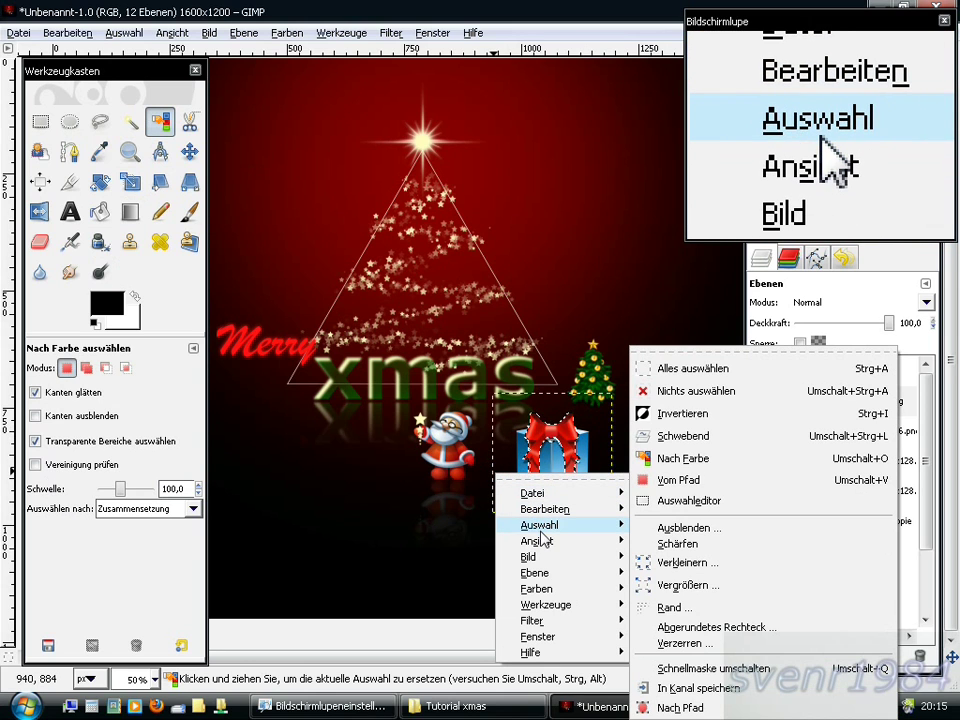
left_click(678, 418)
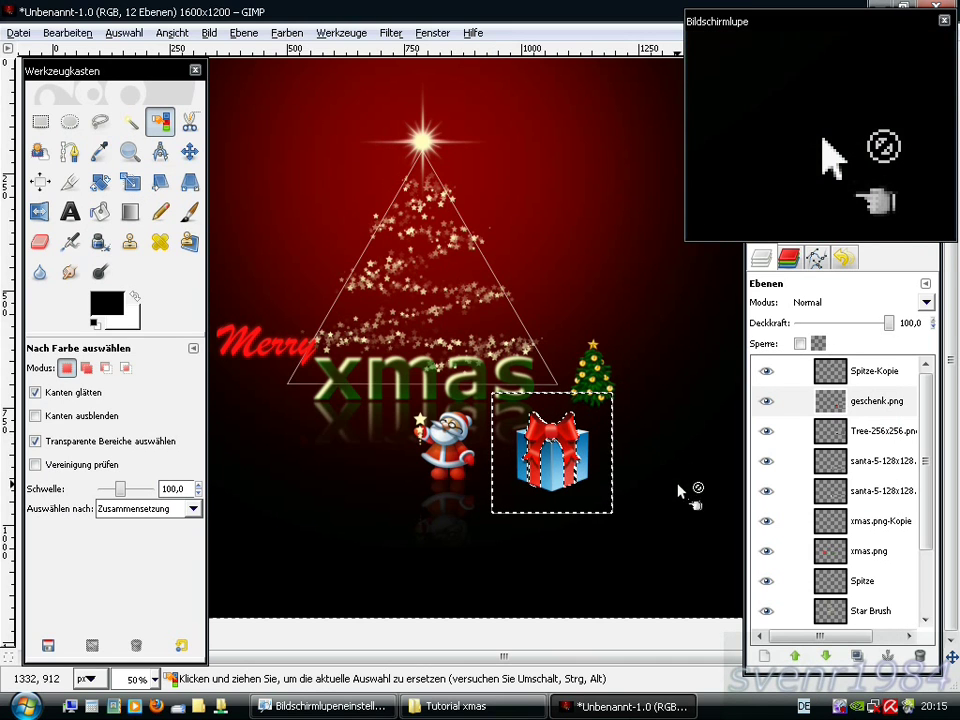
Duplicate the gift layer, colorize it purple (hue 285, saturation 50), and duplicate that purple layer.
left_click(857, 657)
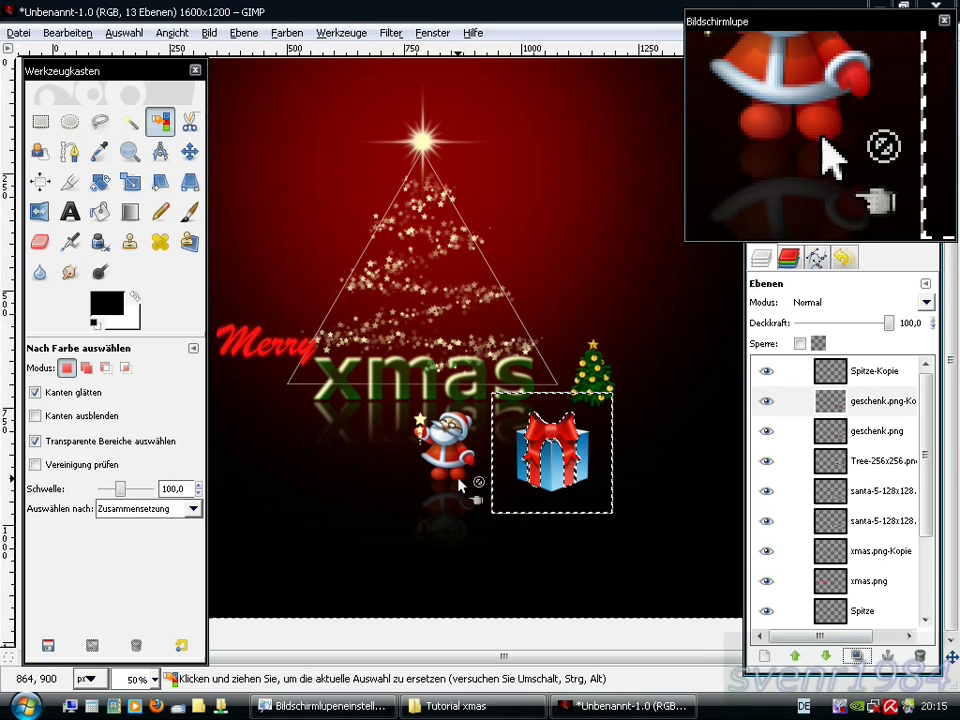
right_click(459, 484)
mouse_move(501, 594)
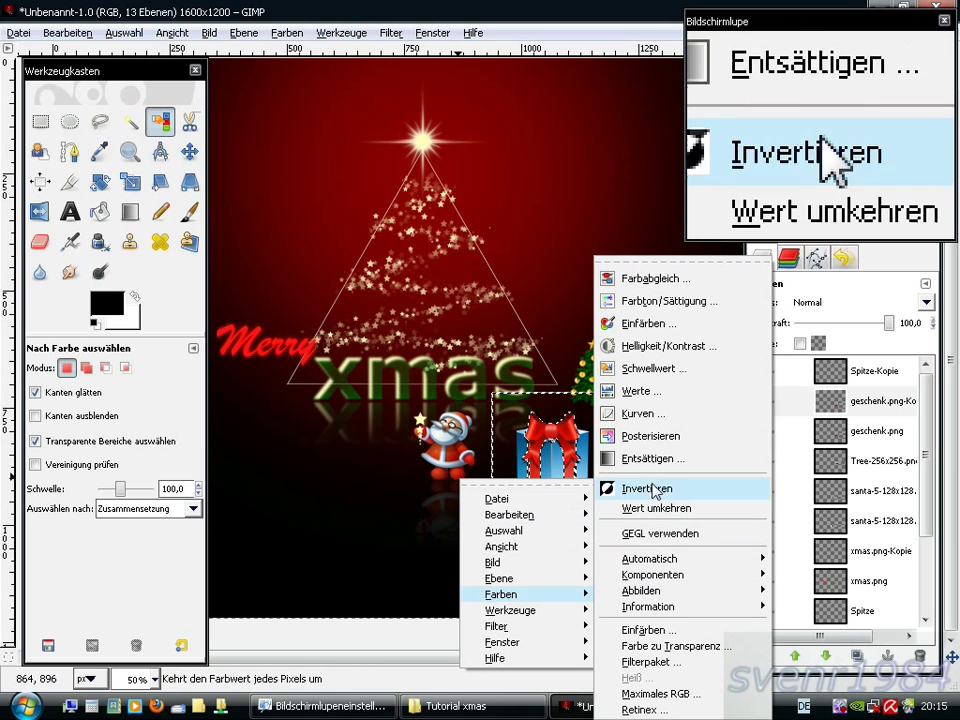
left_click(644, 324)
left_click_drag(367, 180, 335, 181)
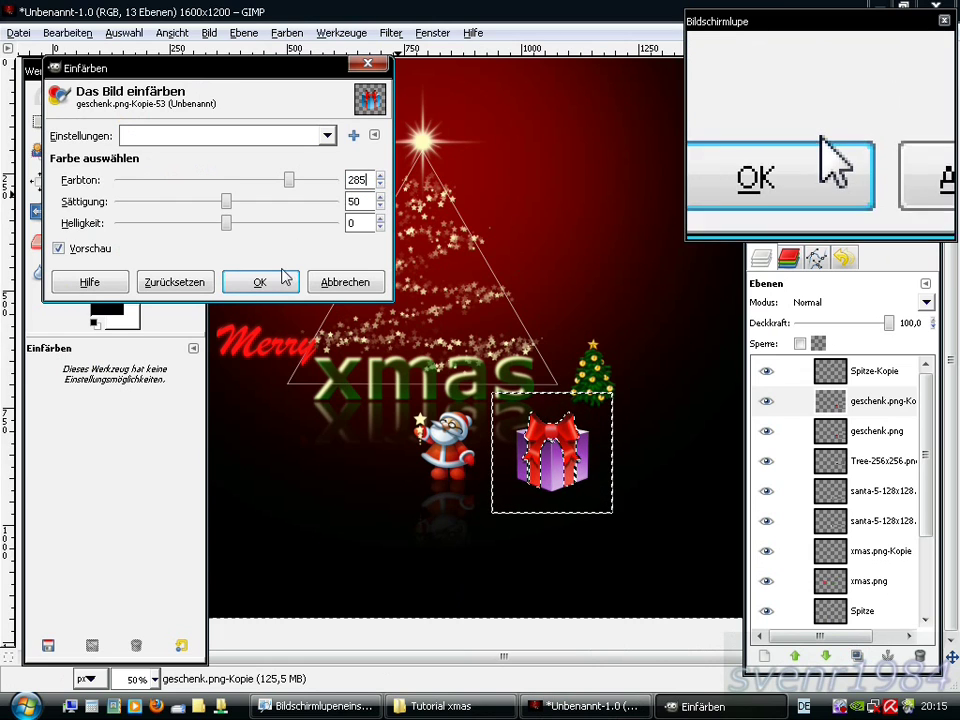
left_click(259, 282)
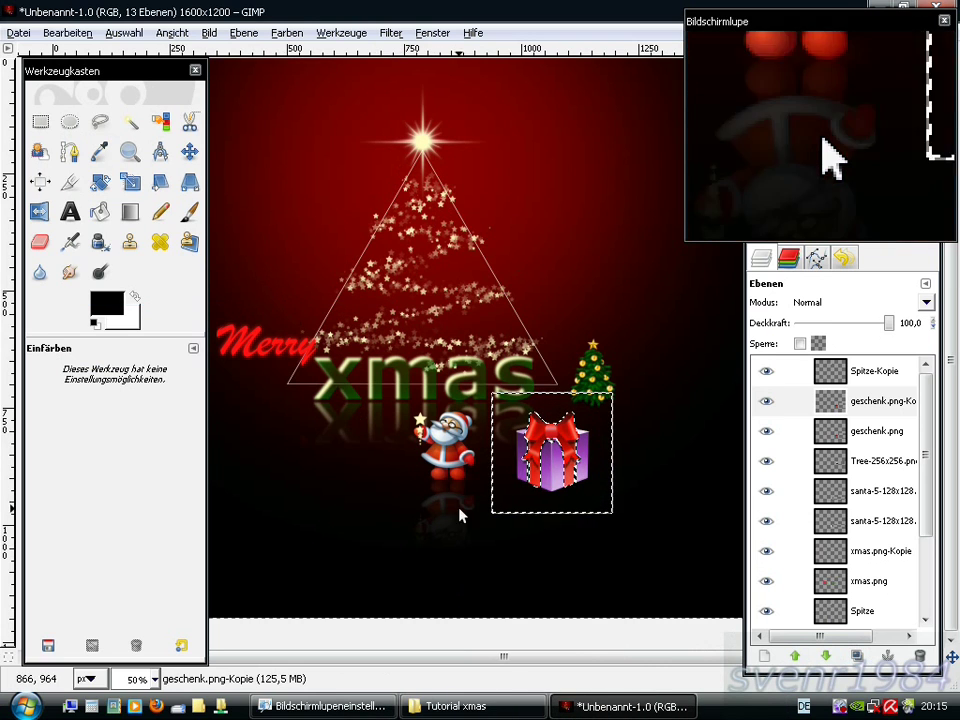
left_click(856, 655)
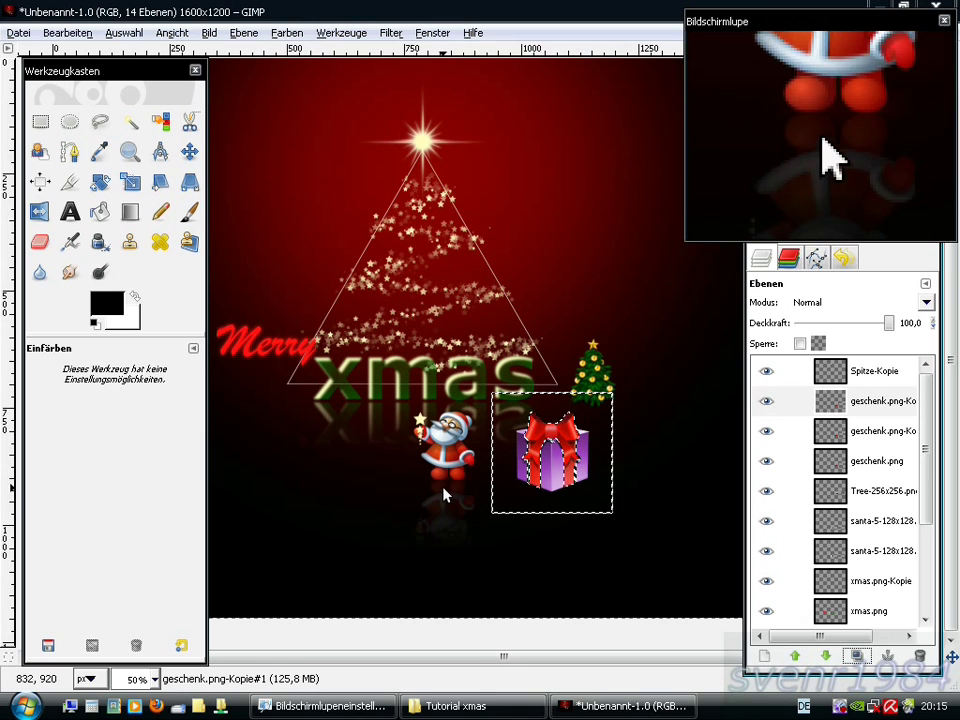
Colourize the current gift copy green.
right_click(446, 496)
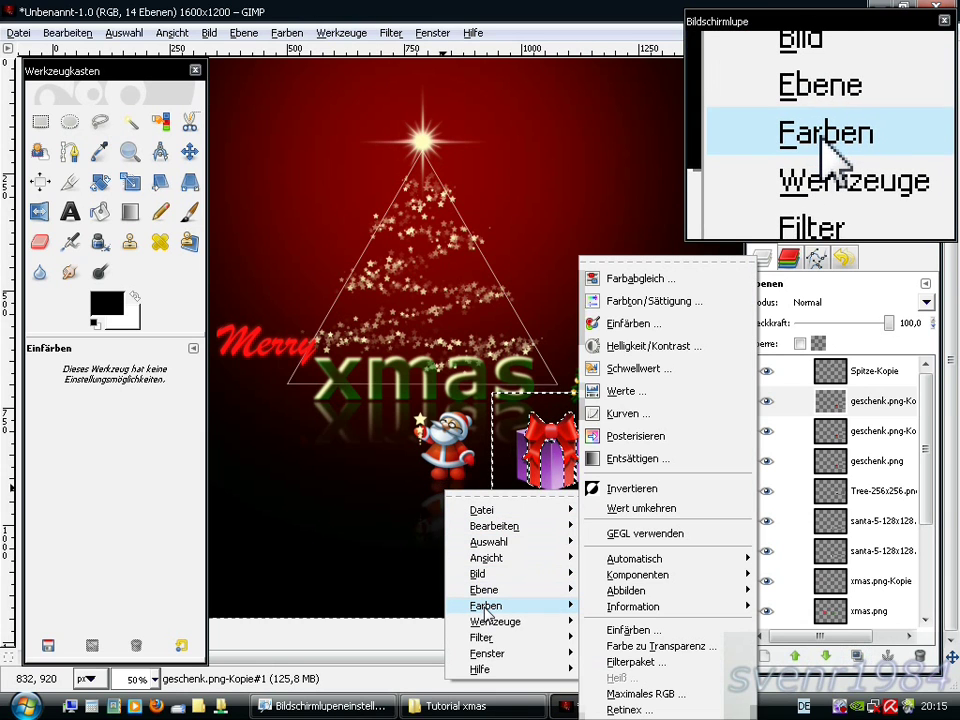
mouse_move(500, 605)
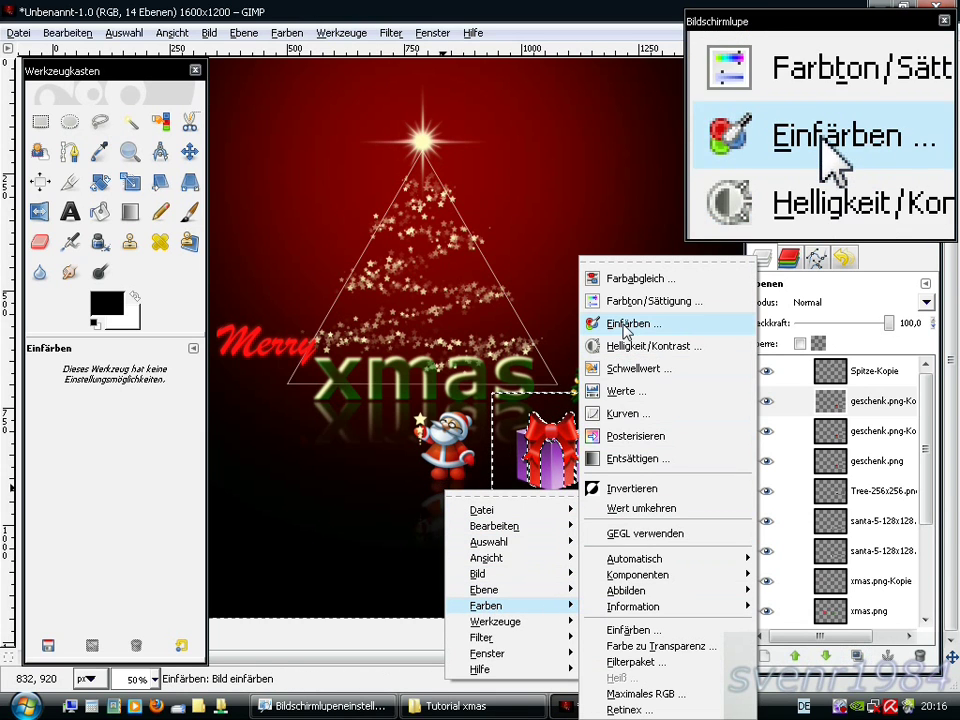
left_click(622, 325)
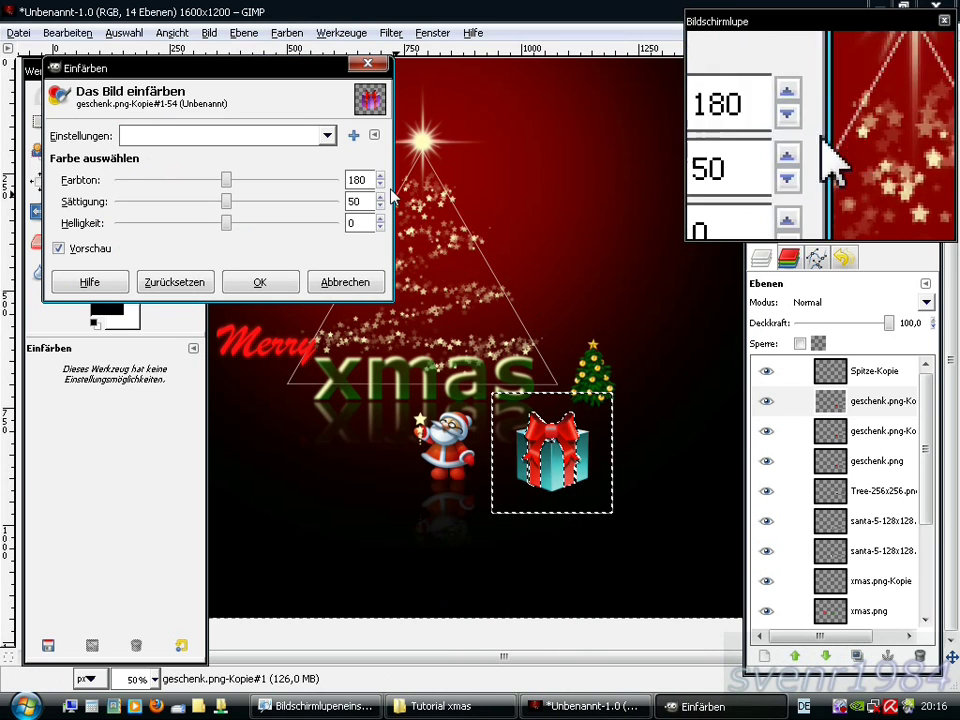
left_click(365, 178)
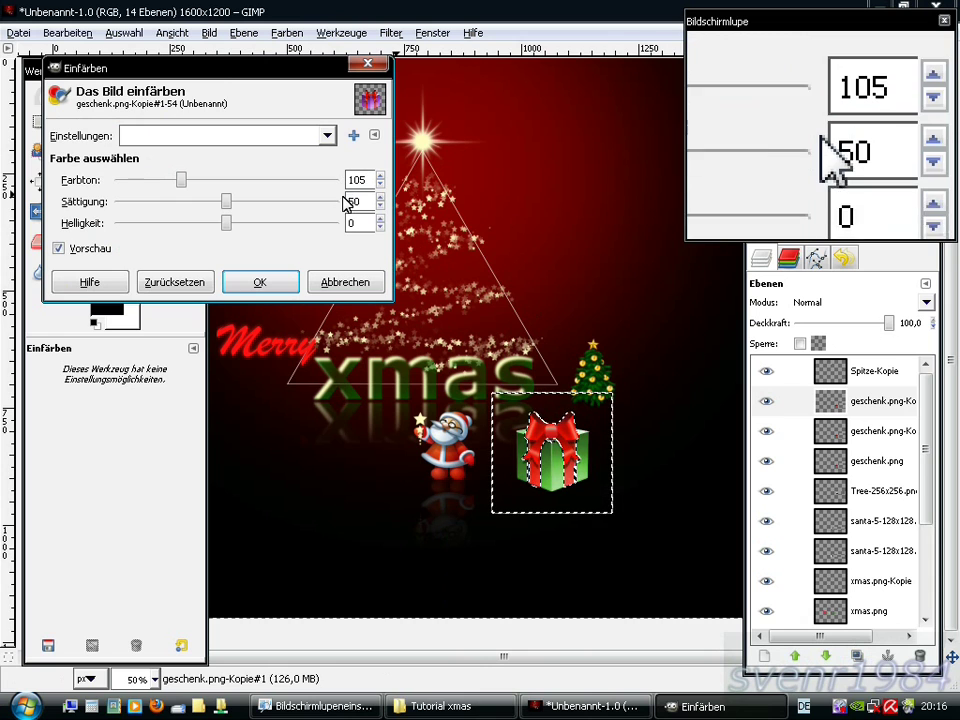
left_click(289, 281)
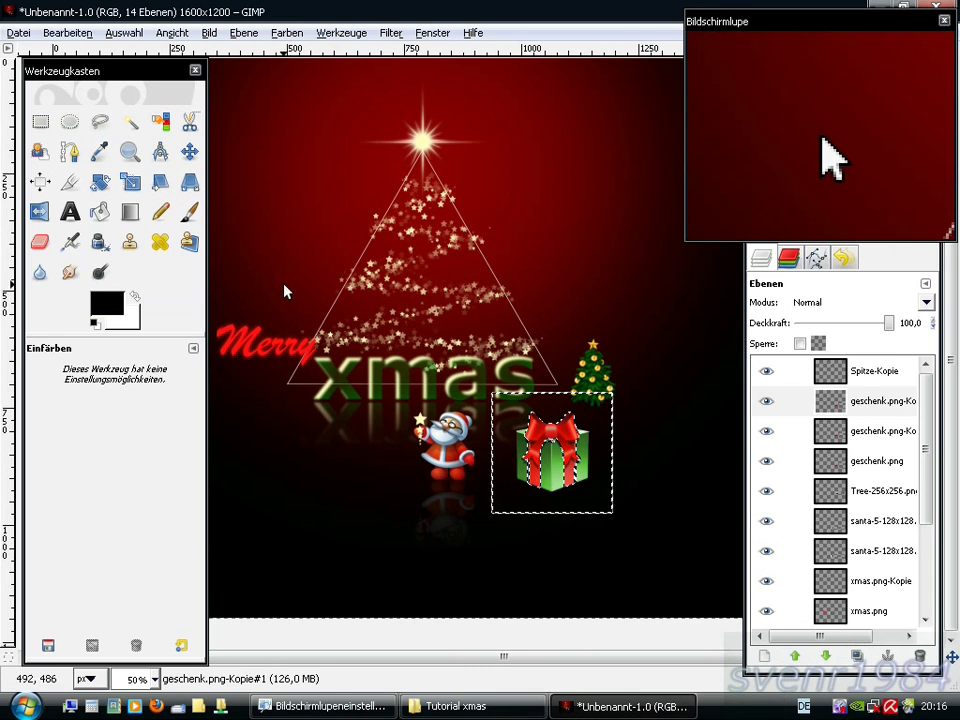
Duplicate the gift layer and colourize the new copy gold at hue 50.
left_click(856, 655)
right_click(473, 474)
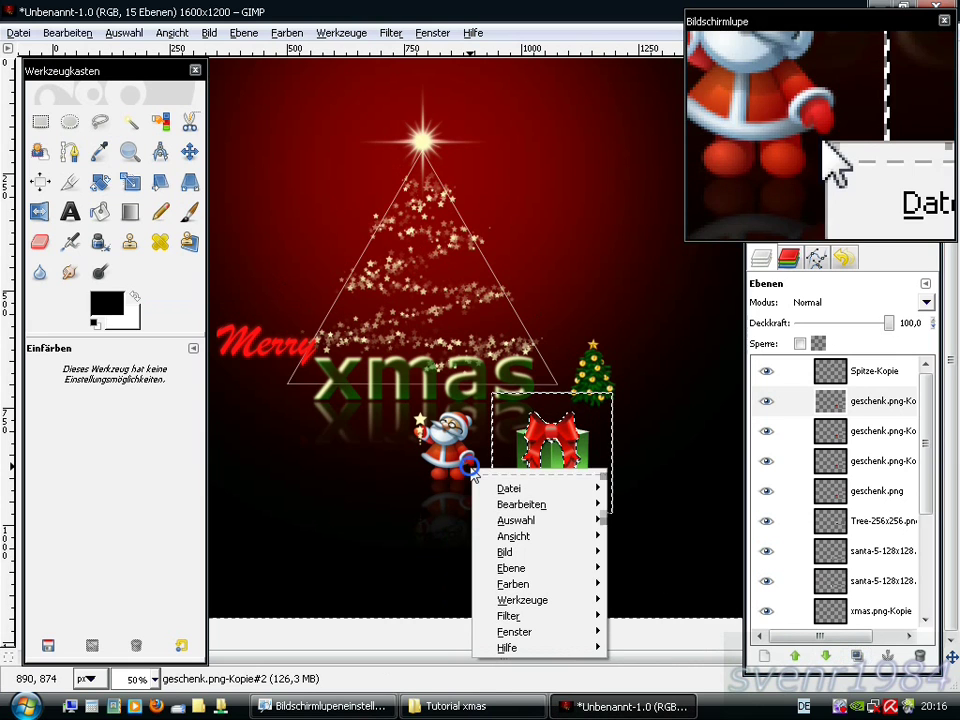
mouse_move(514, 584)
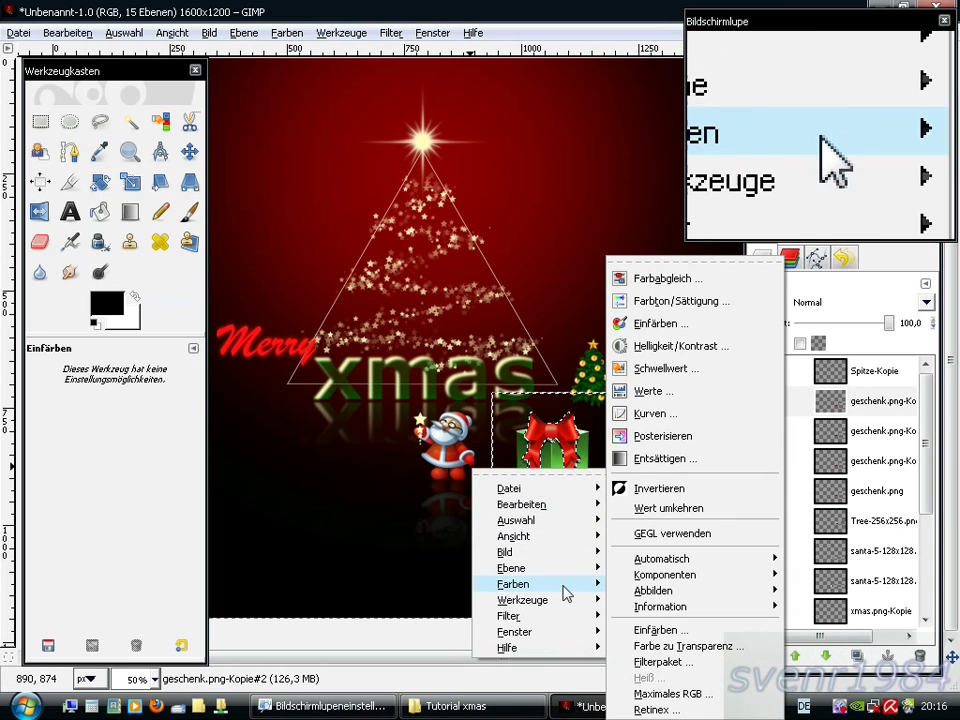
left_click(660, 324)
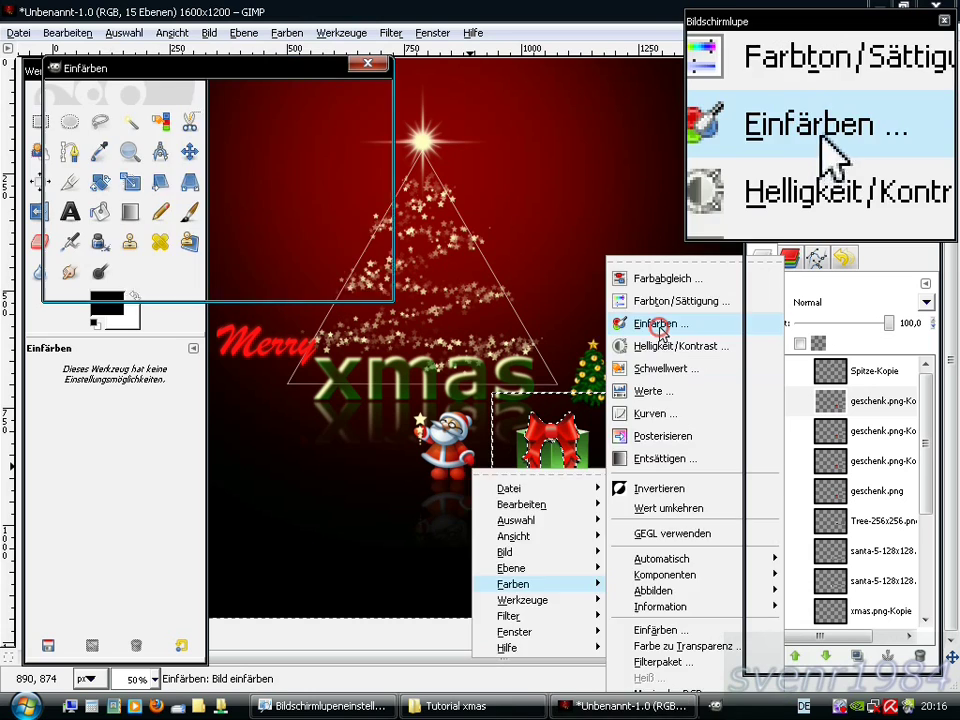
left_click(369, 181)
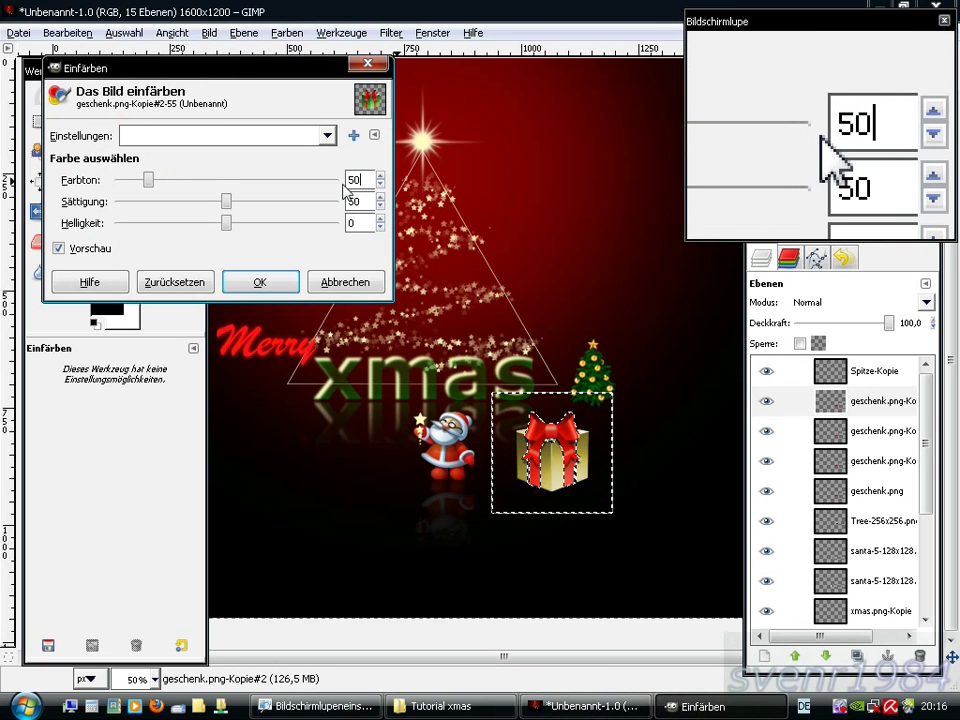
left_click(283, 283)
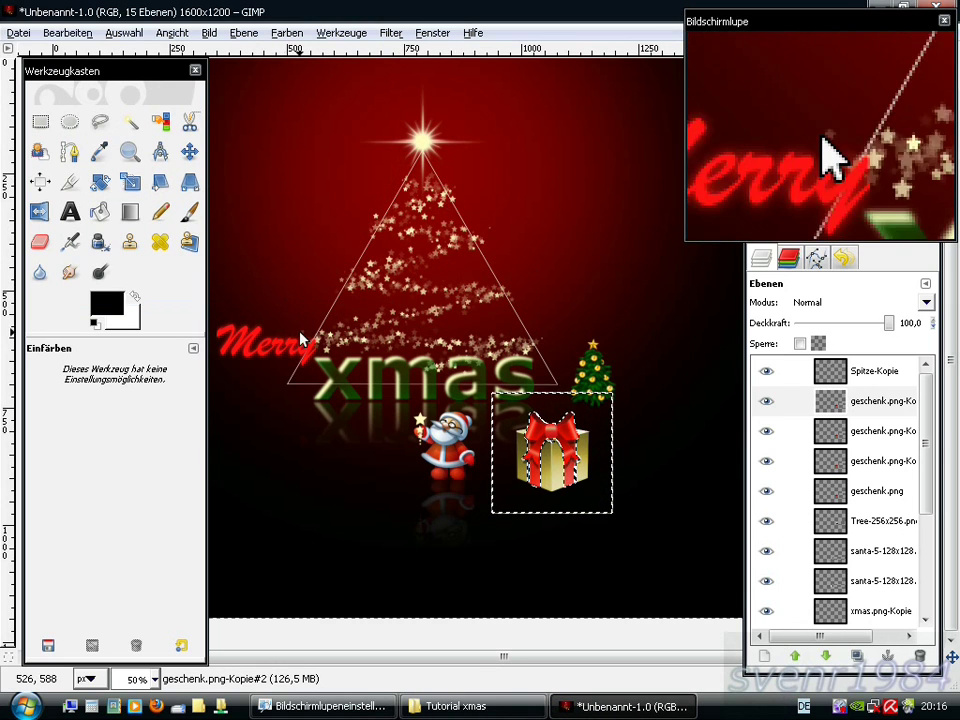
right_click(325, 378)
mouse_move(371, 428)
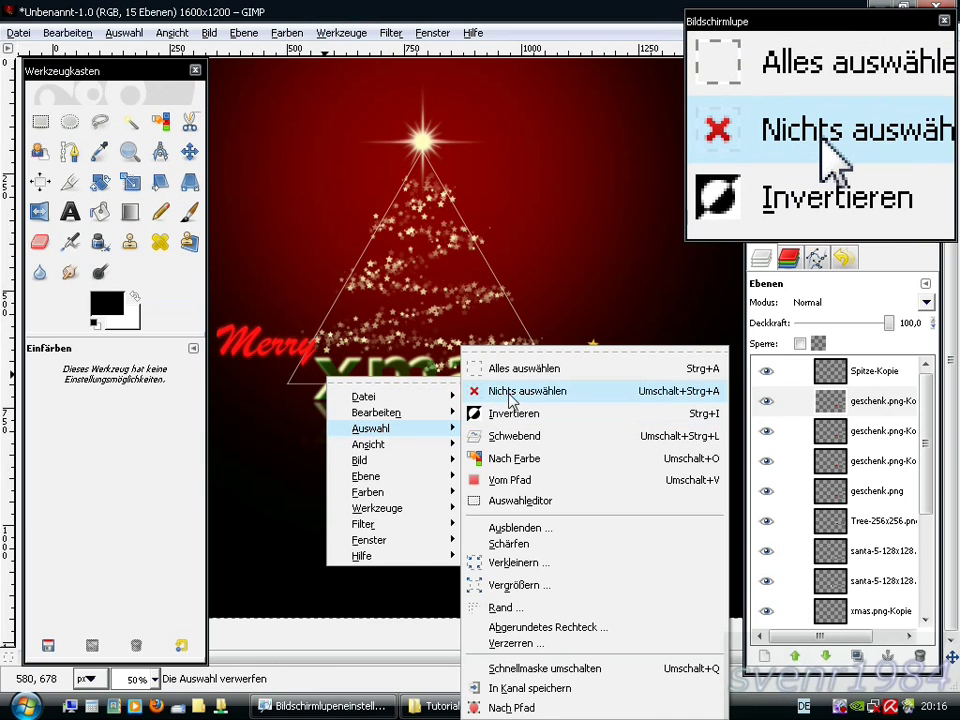
Deselect all, link the gift layers, and scale them to 45 × 45 pixels.
left_click(510, 393)
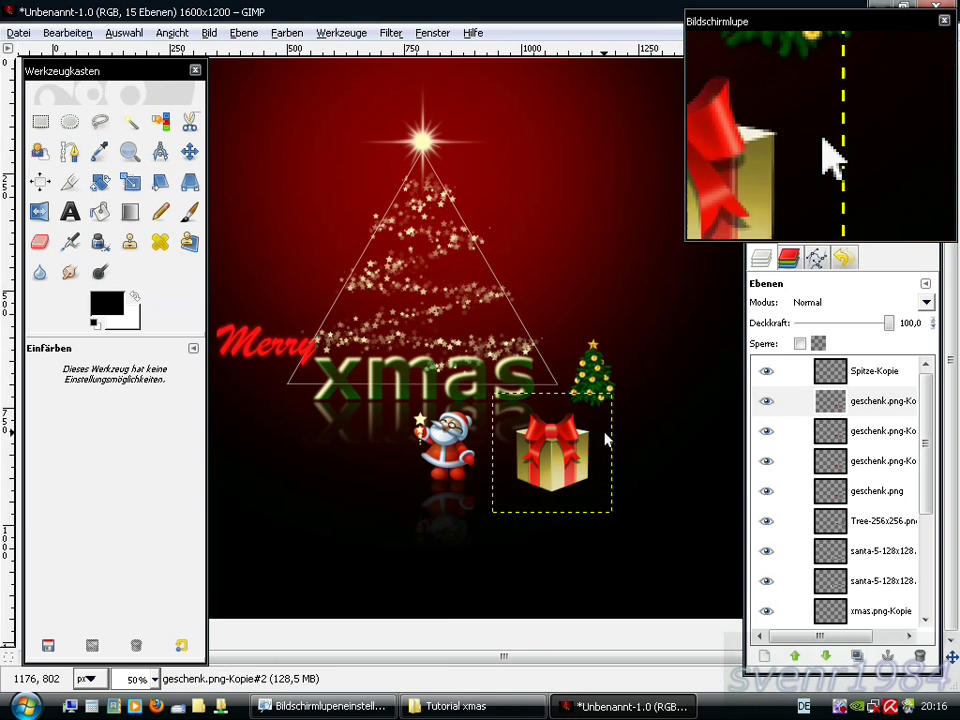
left_click(795, 402)
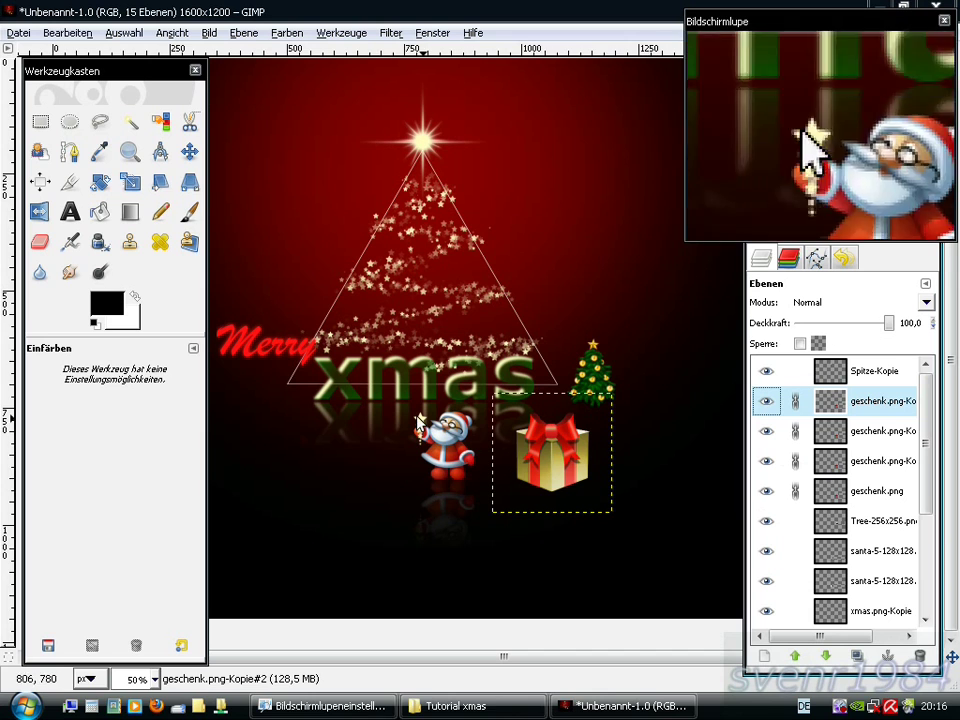
left_click(130, 183)
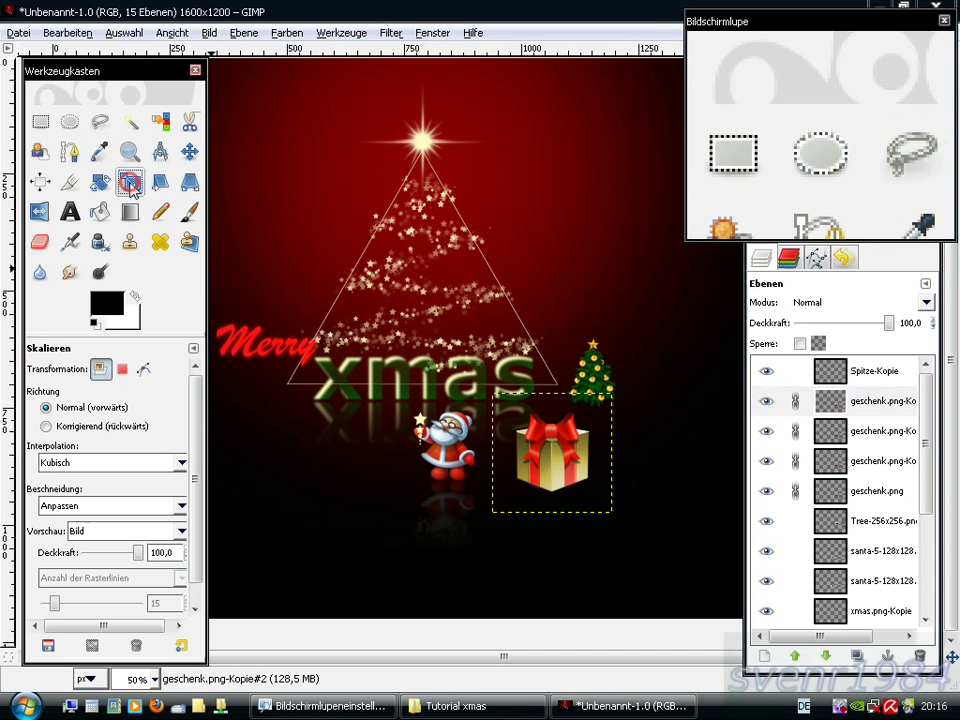
left_click(530, 438)
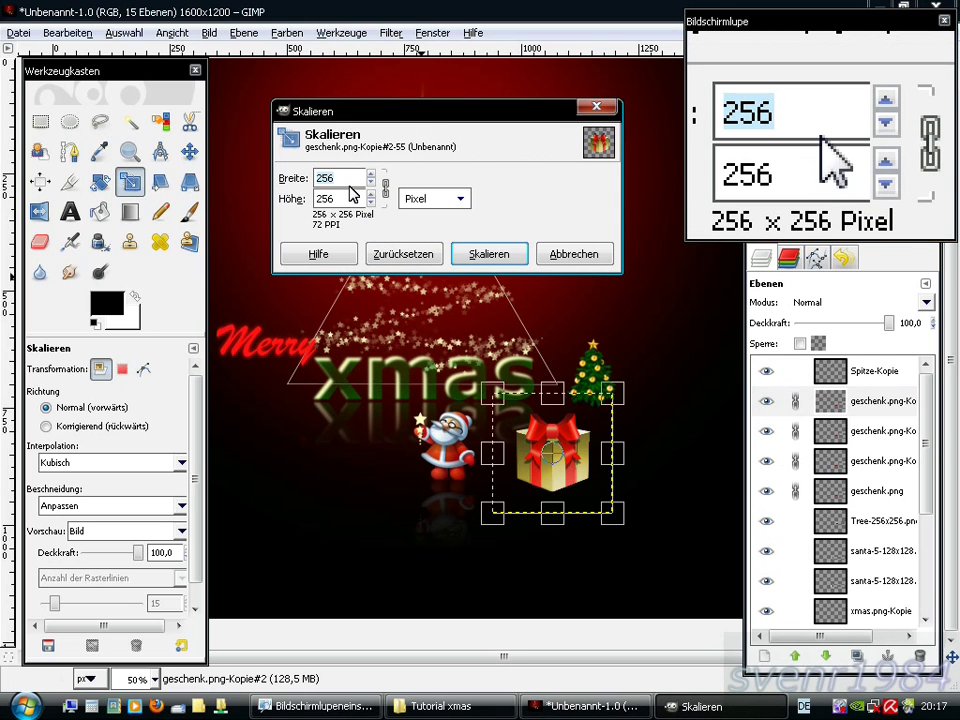
type("45")
key("Return")
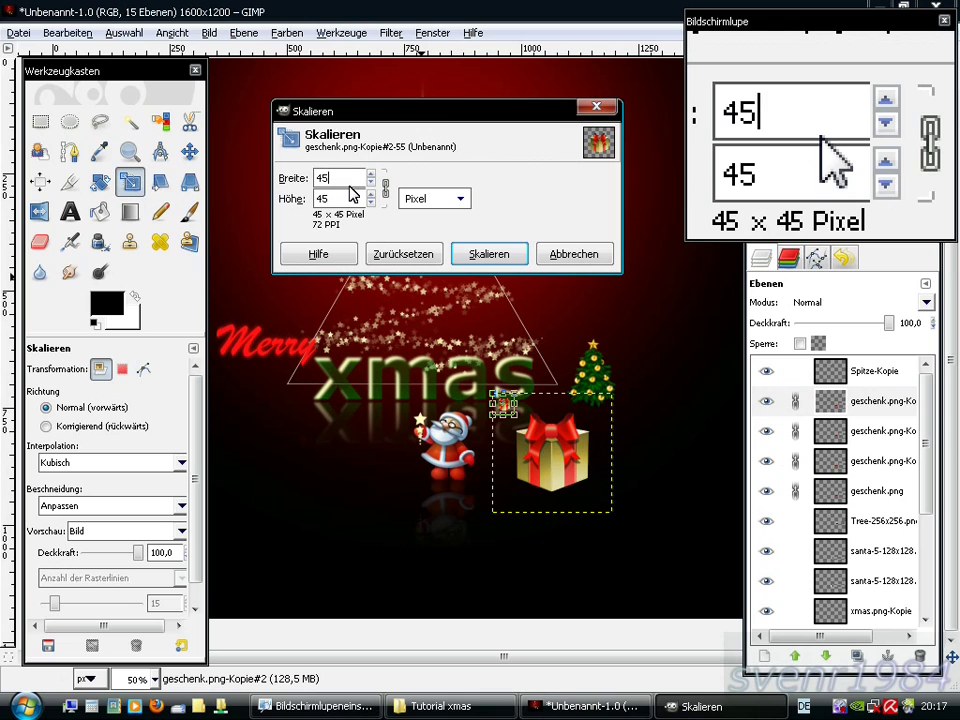
left_click(501, 258)
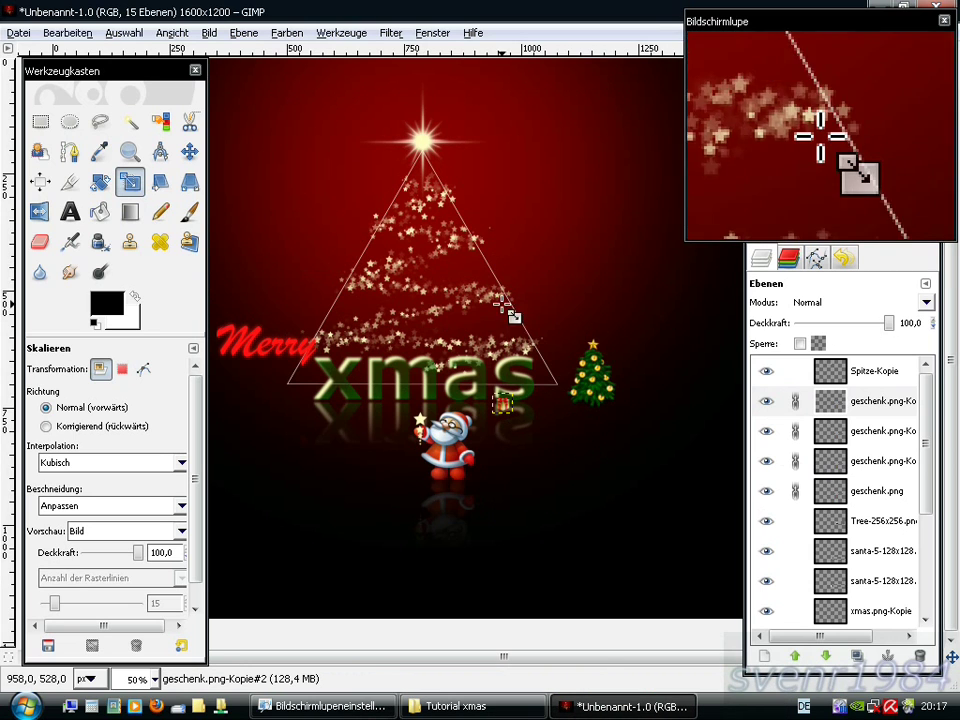
Move the small gold gift beside the little tree.
scroll(548, 452, "up", 2)
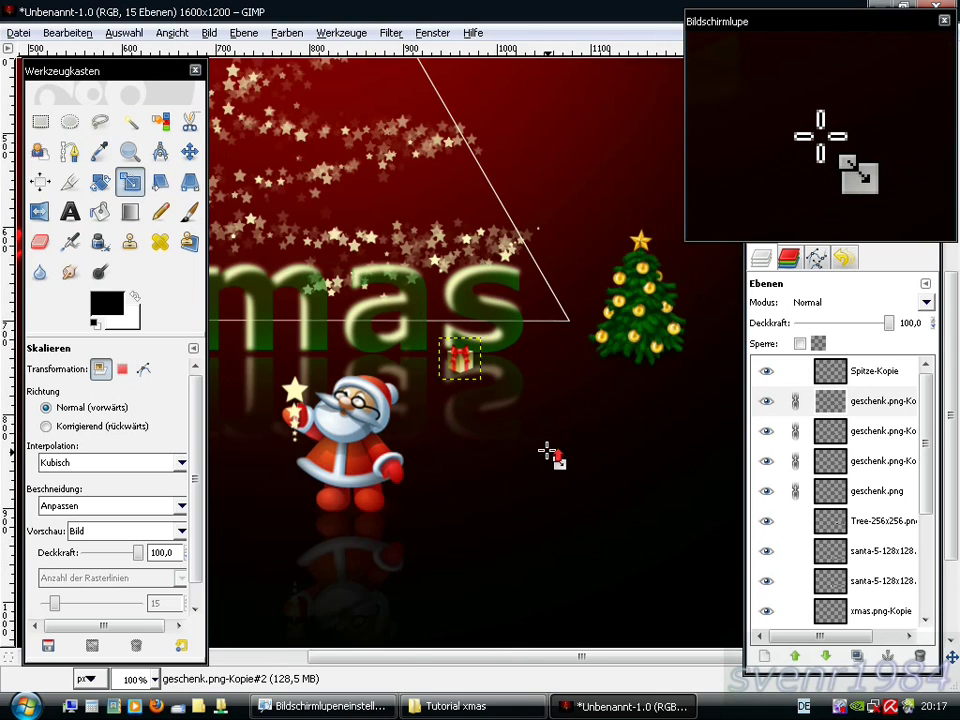
scroll(548, 452, "up", 1)
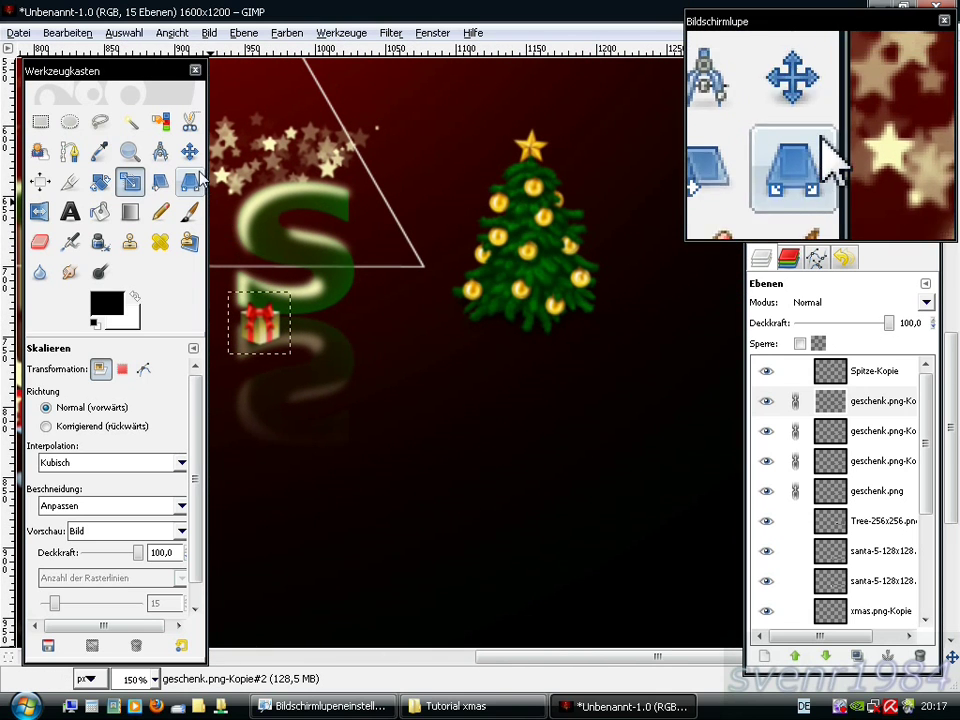
left_click(190, 152)
mouse_move(267, 323)
left_mouse_down()
mouse_move(444, 366)
mouse_move(598, 366)
left_mouse_up()
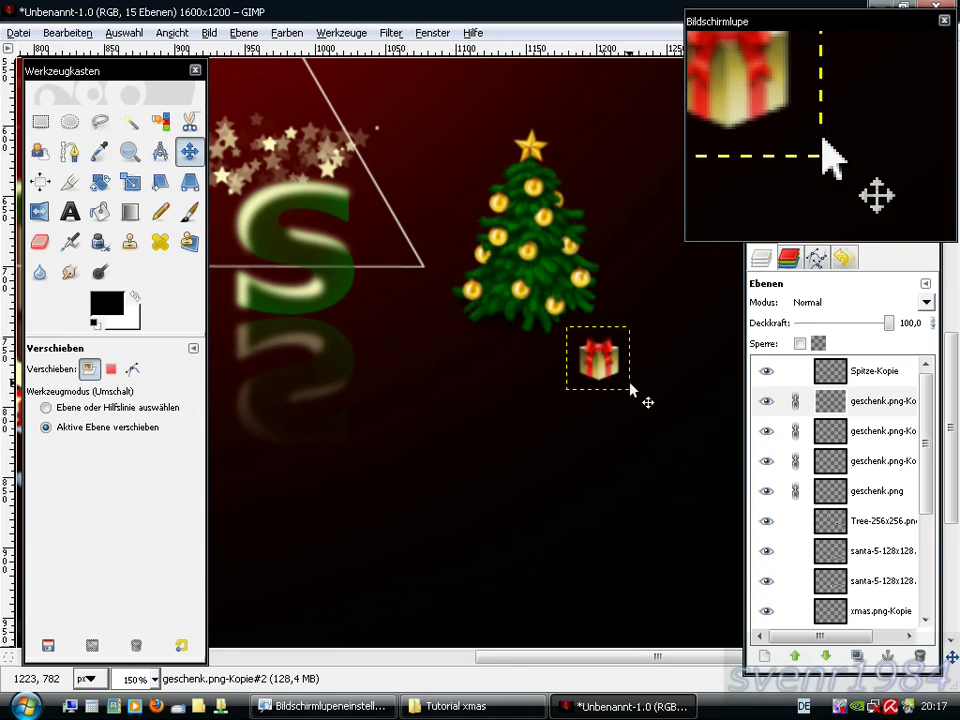
Unlink the four gift layers from each other.
left_click(795, 400)
left_click(796, 431)
left_click(796, 461)
left_click(796, 491)
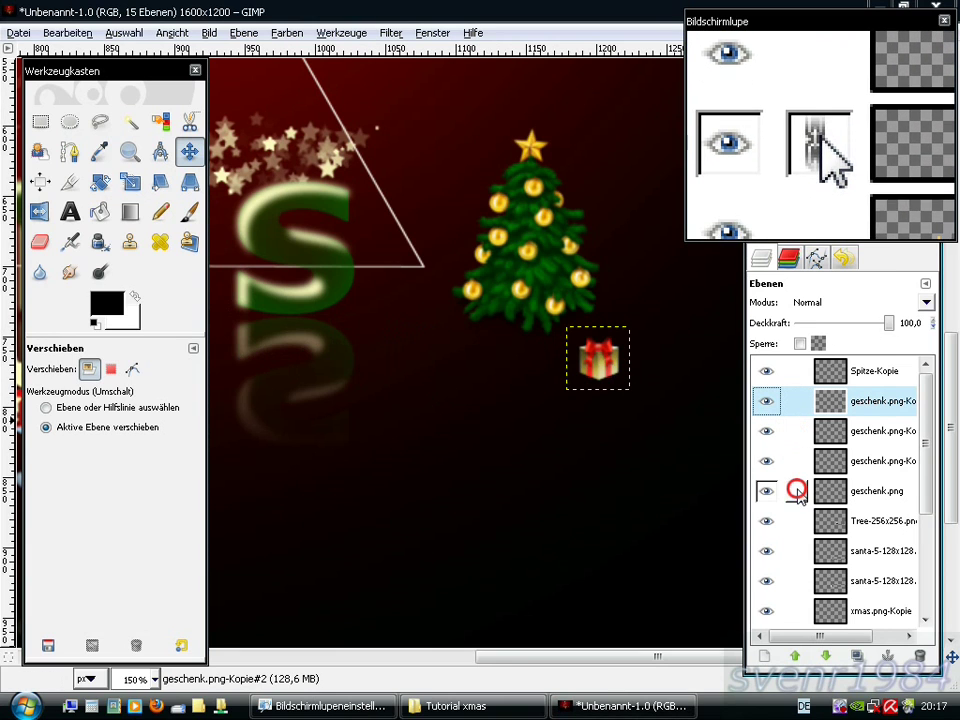
Cluster the blue, purple and green gifts together at the tree's lower left.
left_click(850, 492)
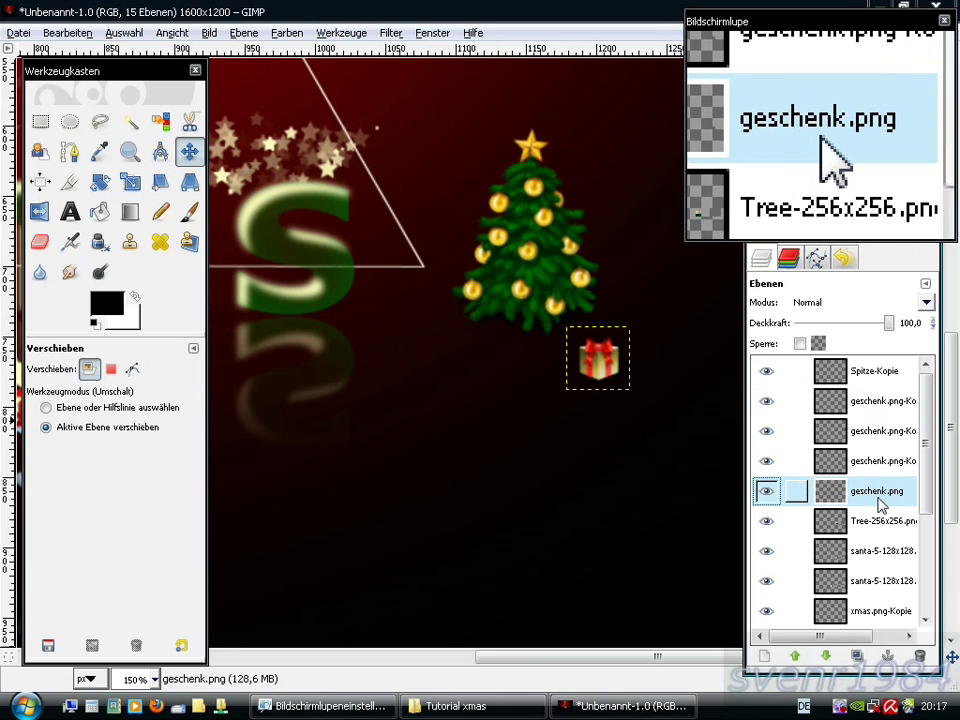
mouse_move(612, 371)
left_mouse_down()
mouse_move(593, 378)
mouse_move(433, 340)
left_mouse_up()
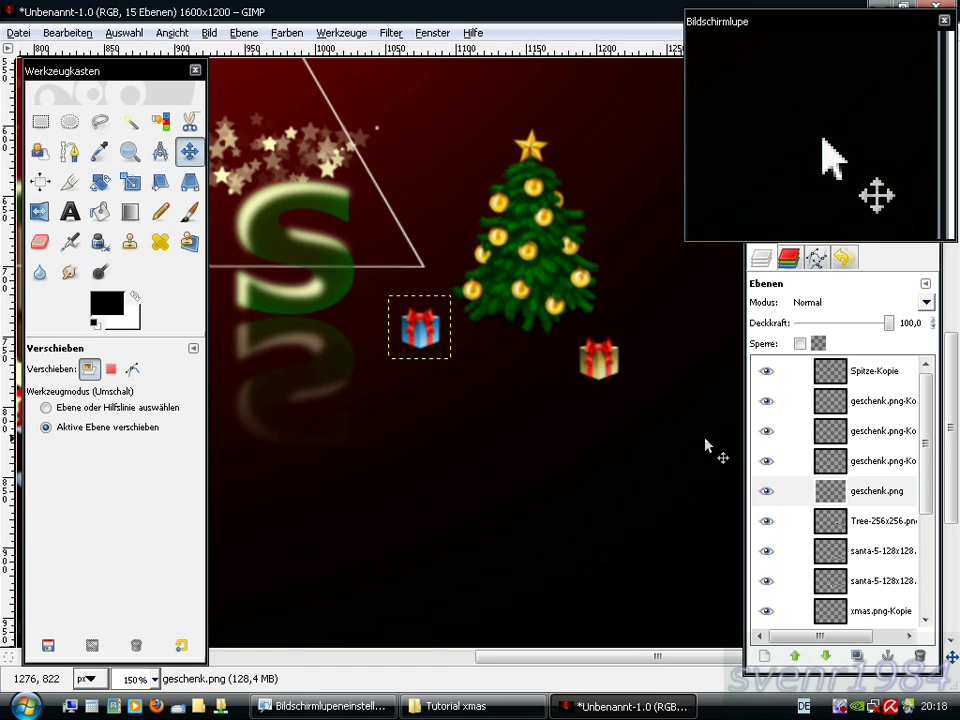
left_click(832, 463)
mouse_move(615, 386)
left_mouse_down()
mouse_move(458, 365)
mouse_move(451, 352)
left_mouse_up()
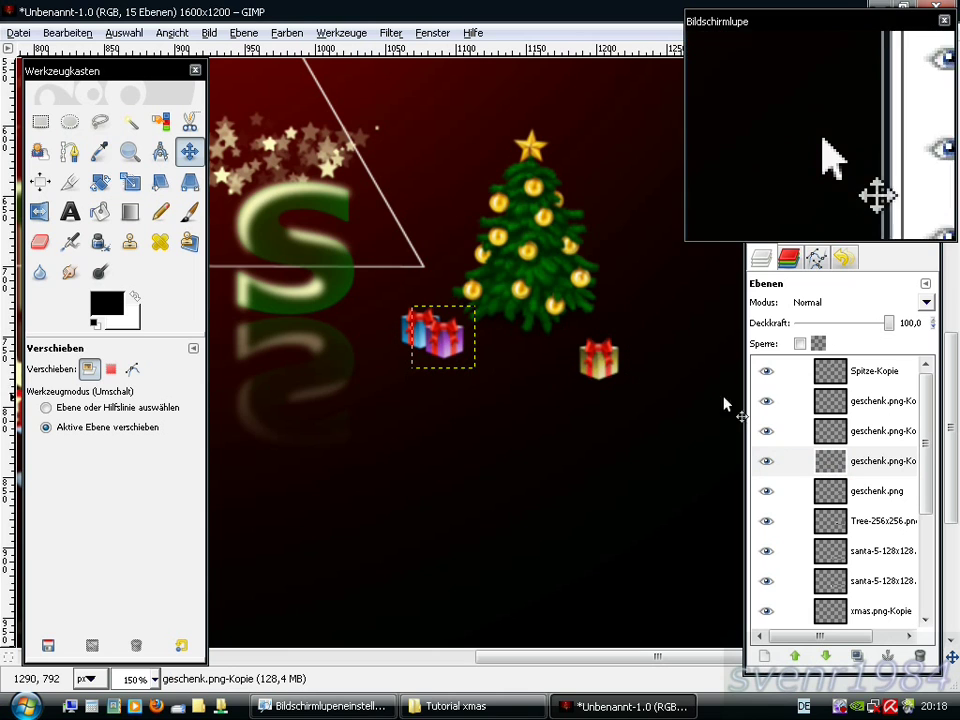
left_click(826, 440)
mouse_move(605, 370)
left_mouse_down()
mouse_move(420, 368)
mouse_move(409, 361)
mouse_move(419, 356)
left_mouse_up()
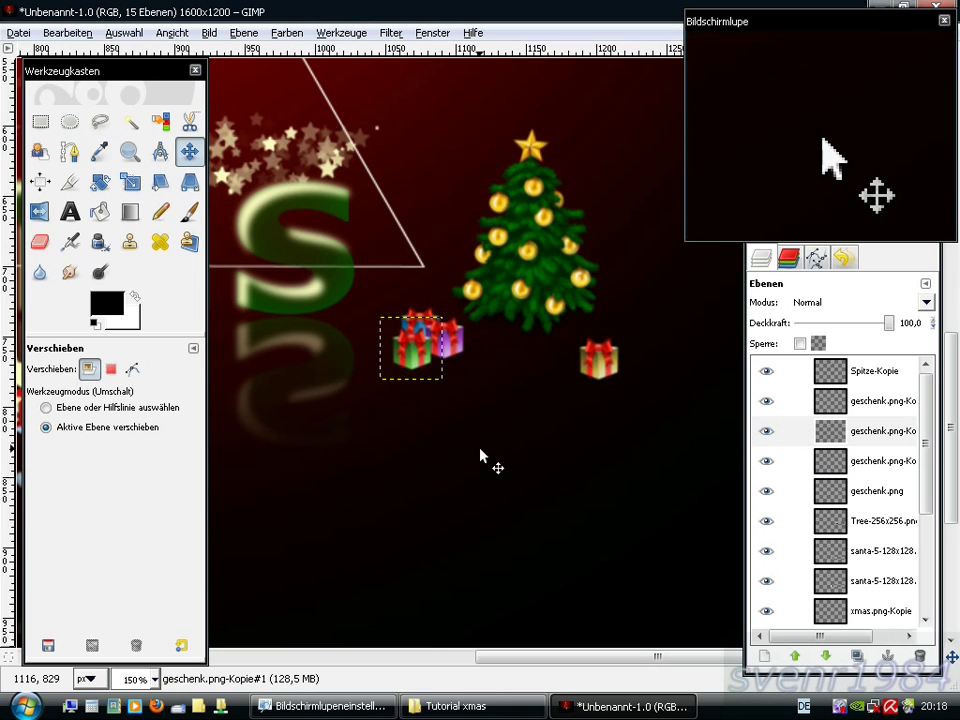
Add the candle image from the Tutorial xmas folder and shrink it to 30 × 30 pixels.
left_click(445, 706)
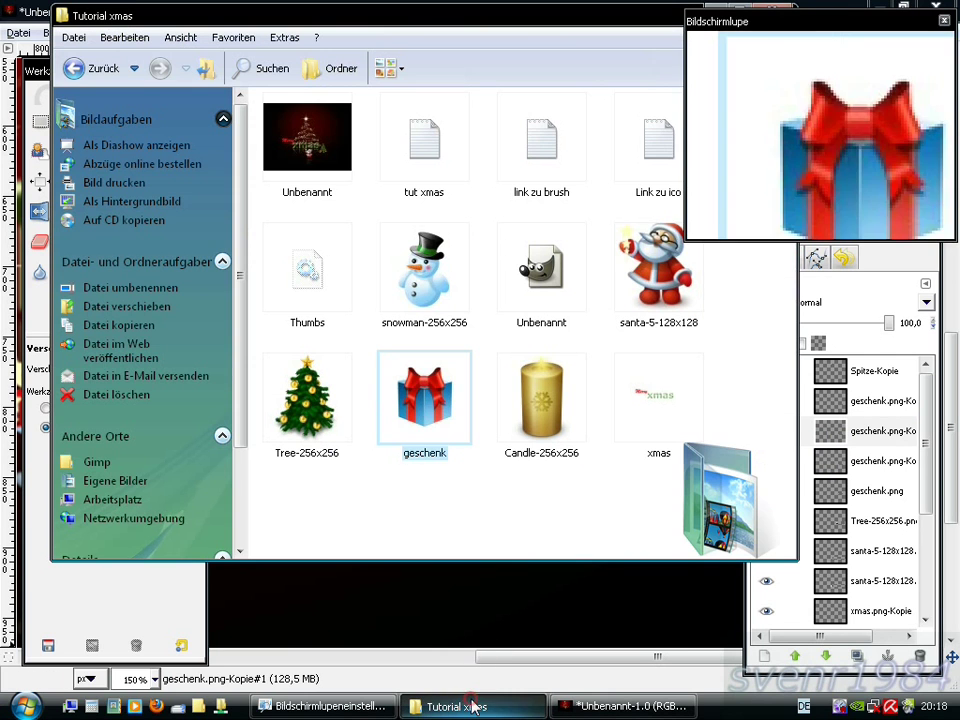
left_click_drag(540, 420, 540, 594)
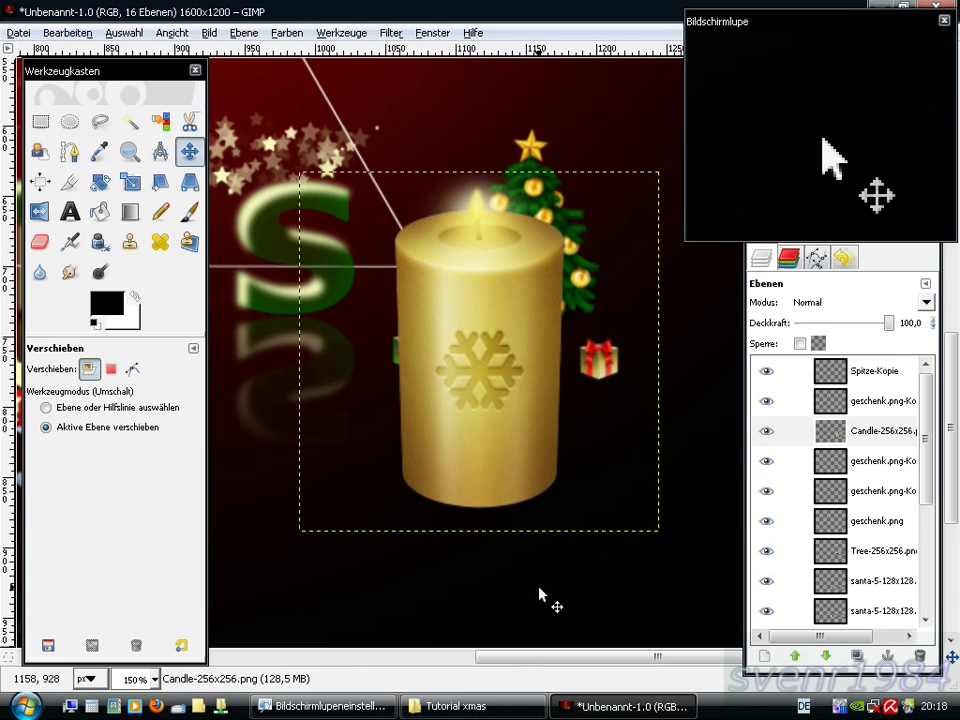
left_click(130, 183)
left_click(332, 279)
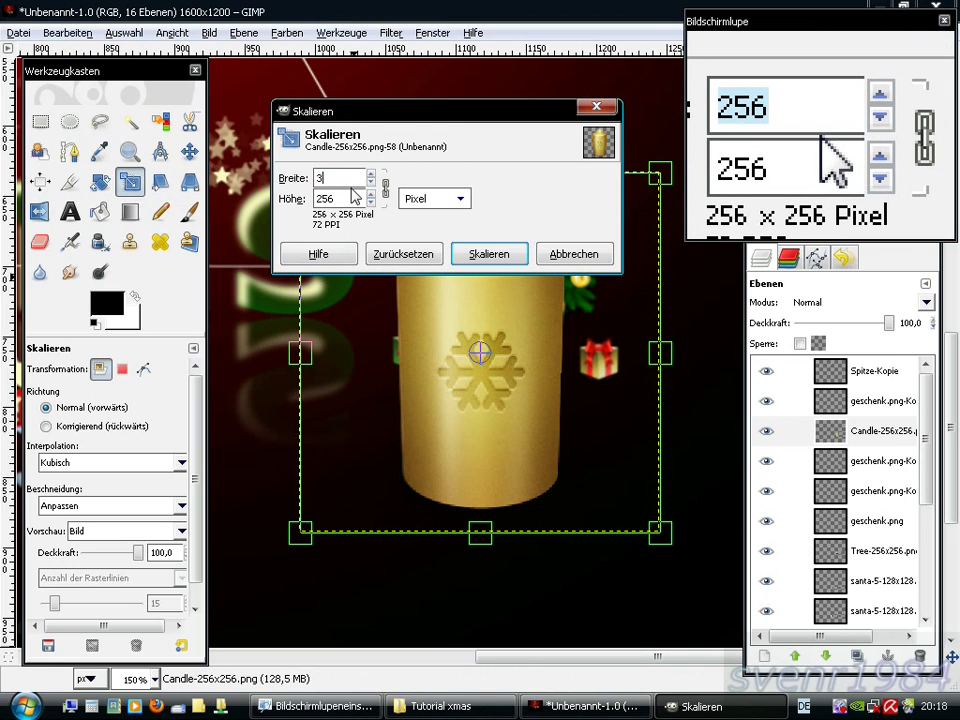
type("0")
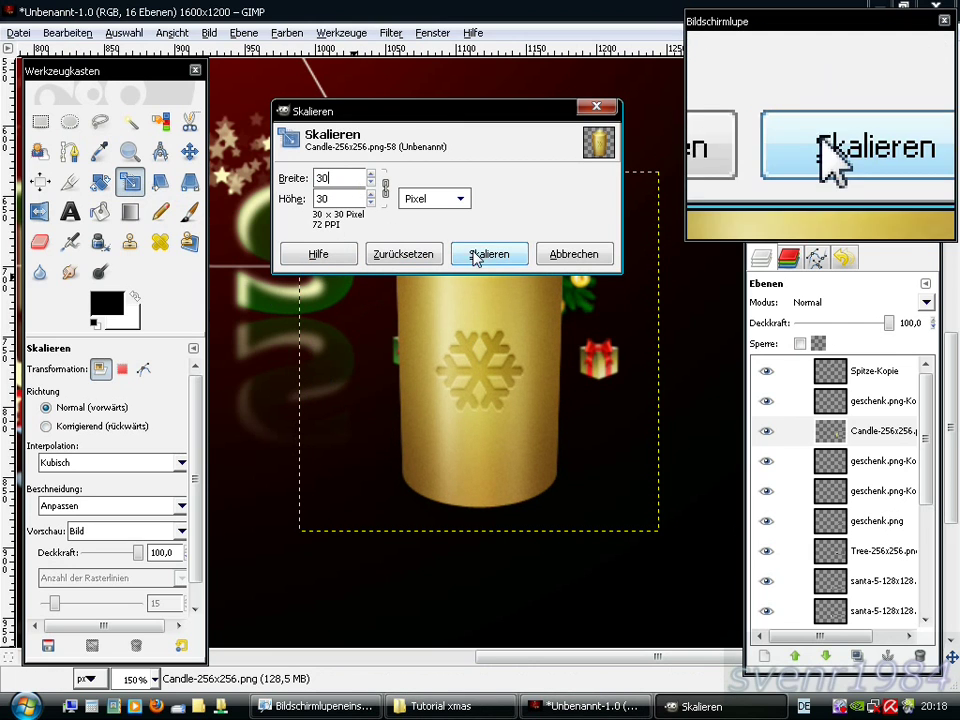
left_click(484, 253)
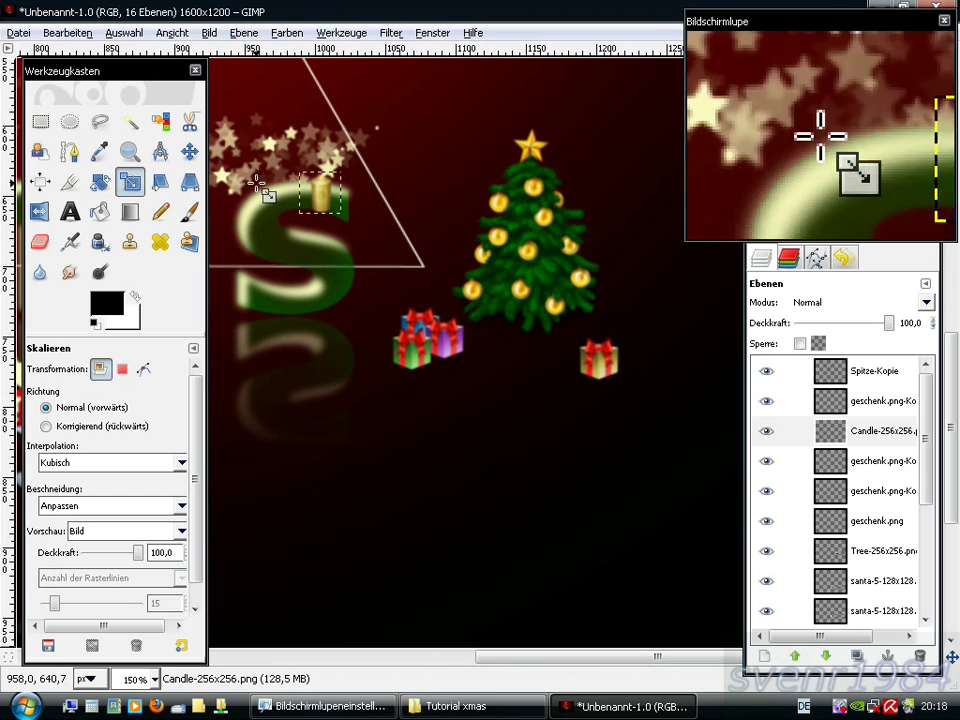
Place the candle between the gift groups and nudge the gold gift up-left.
left_click(190, 150)
mouse_move(309, 191)
left_mouse_down()
mouse_move(432, 328)
mouse_move(511, 370)
left_mouse_up()
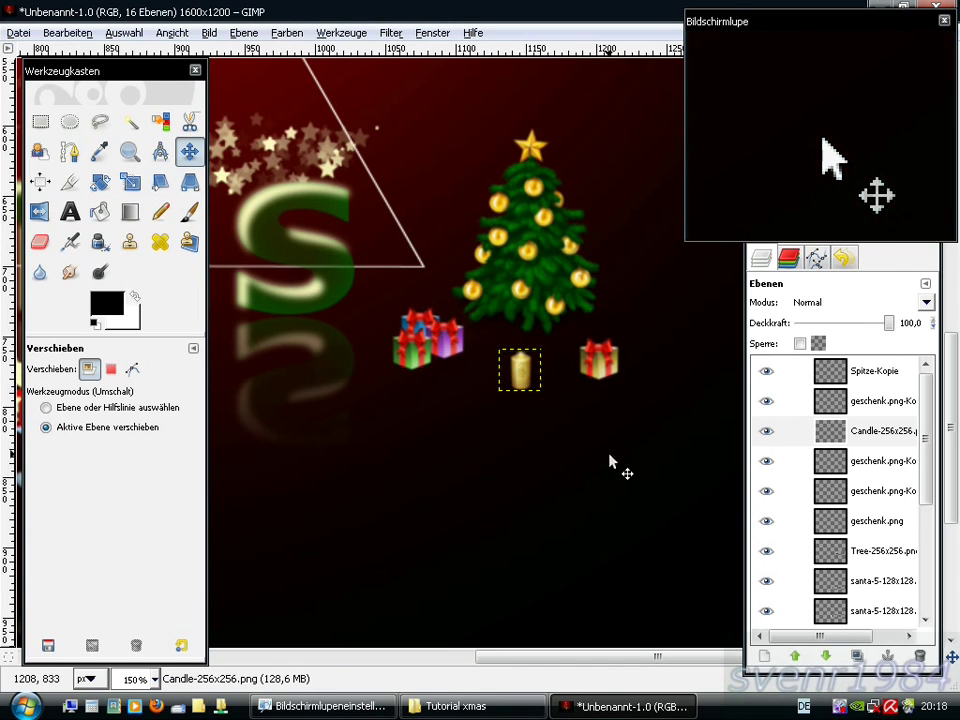
left_click(845, 402)
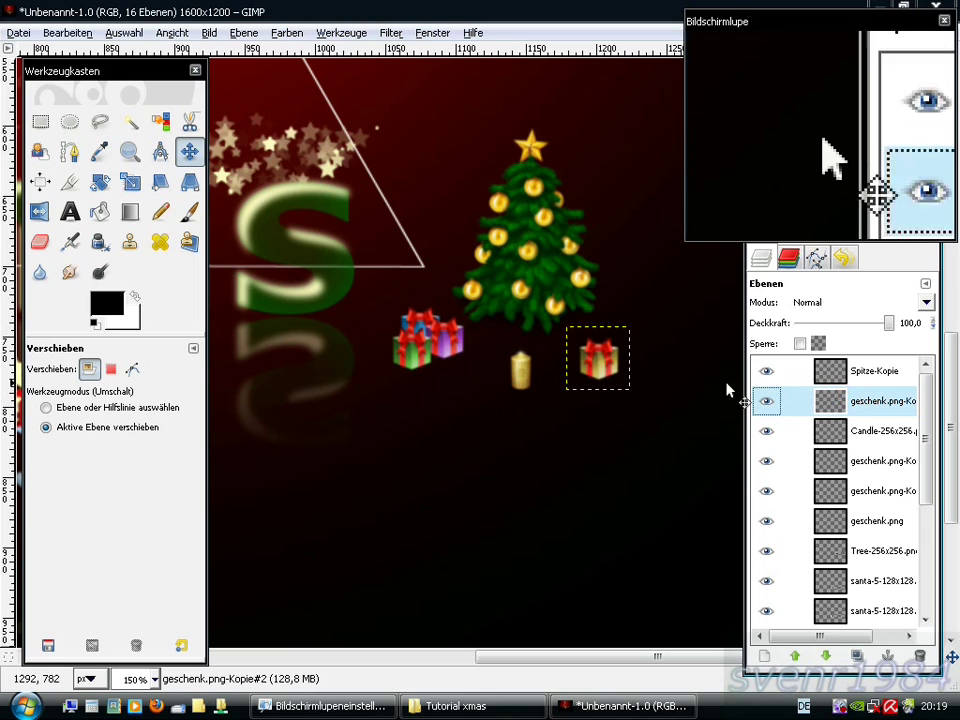
left_click_drag(605, 368, 591, 359)
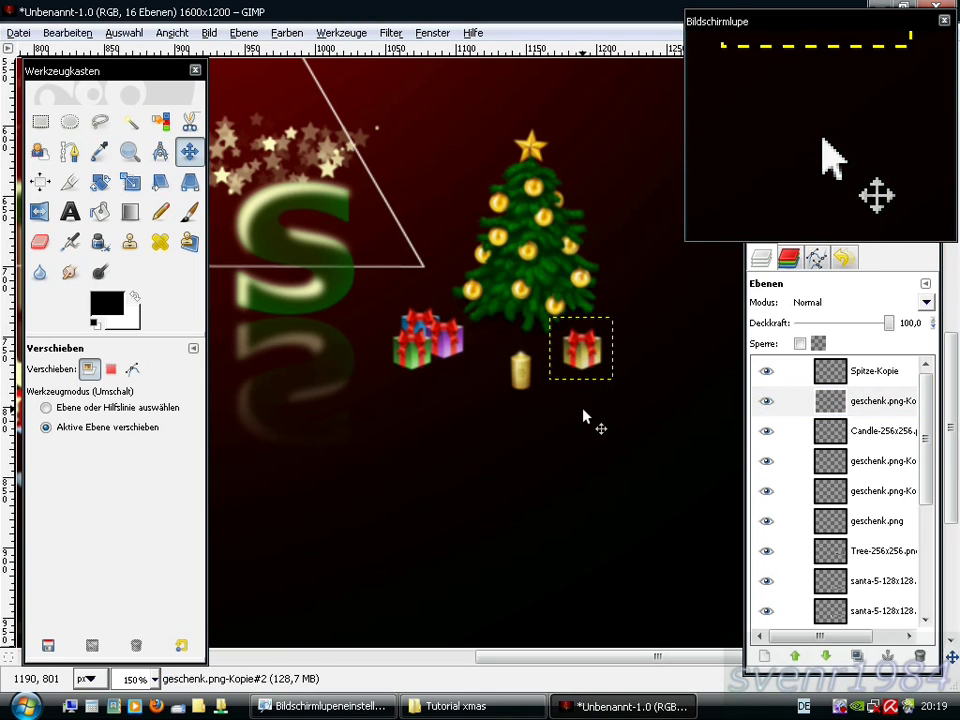
Link the Spitze-Kopie, gift copy, candle and both Santa layers to the object group.
scroll(584, 415, "down", 1, "ctrl")
scroll(578, 420, "down", 1, "ctrl")
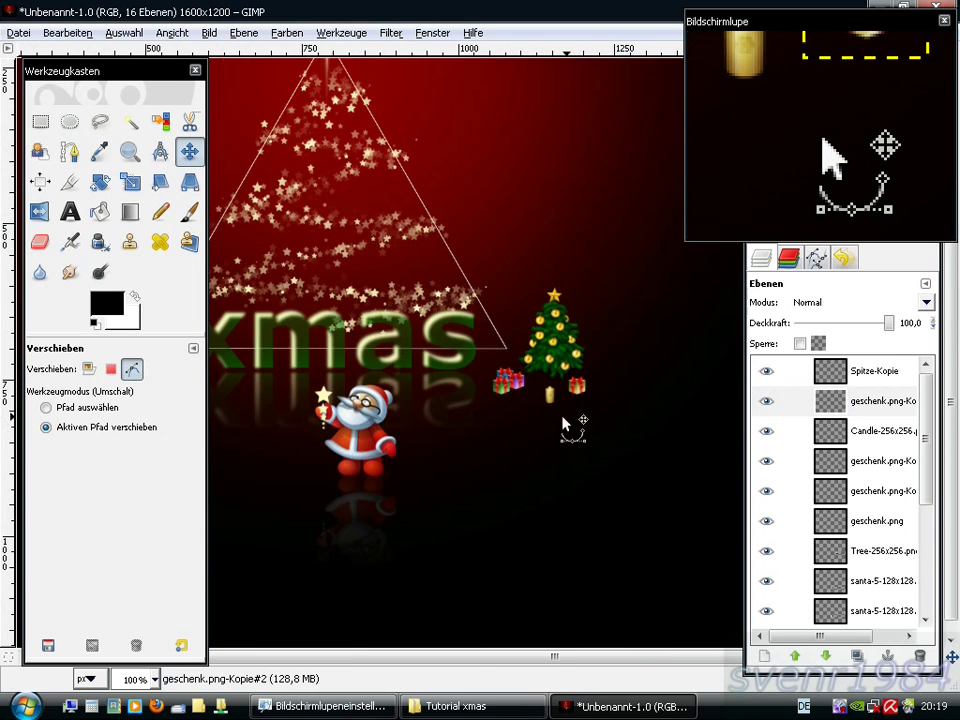
scroll(560, 430, "down", 1, "ctrl")
scroll(542, 432, "down", 1, "ctrl")
left_click_drag(531, 435, 527, 473)
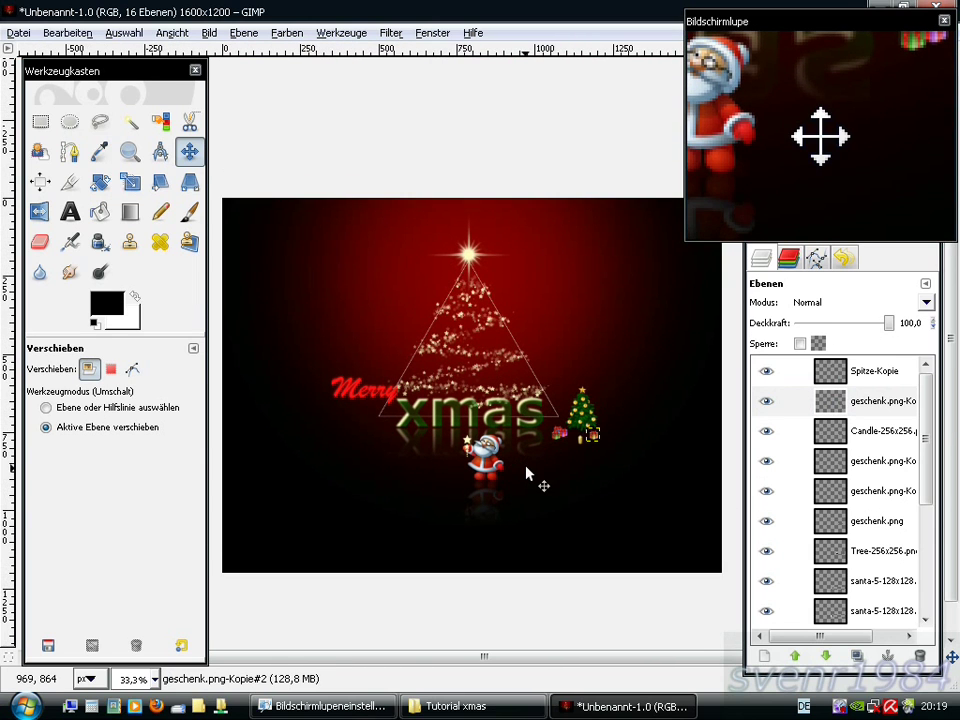
left_click(795, 371)
left_click(795, 401)
left_click(795, 431)
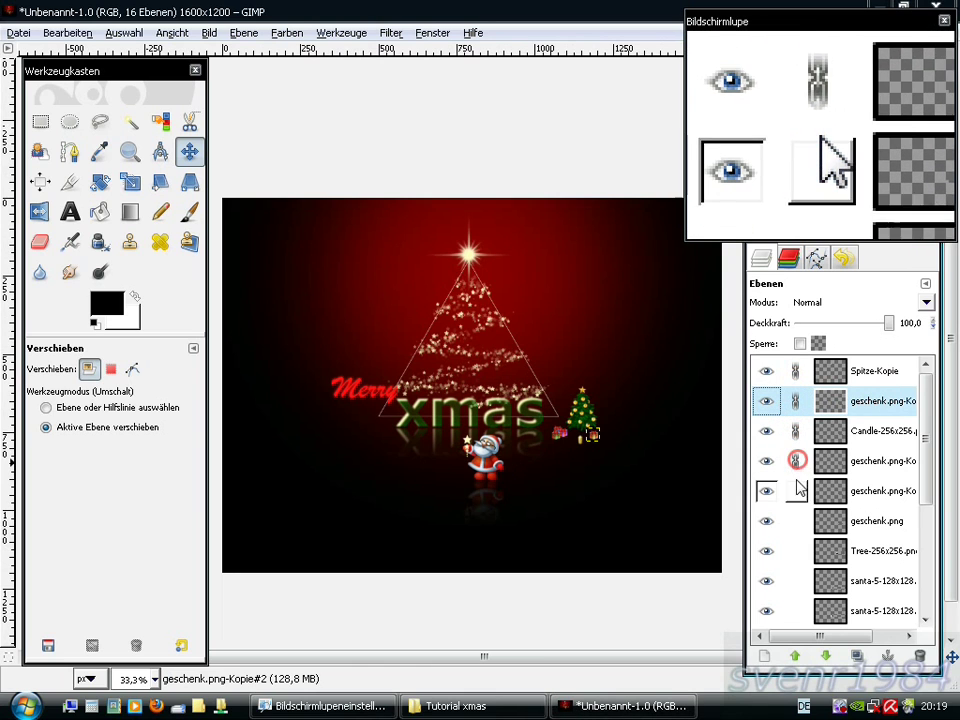
left_click(795, 581)
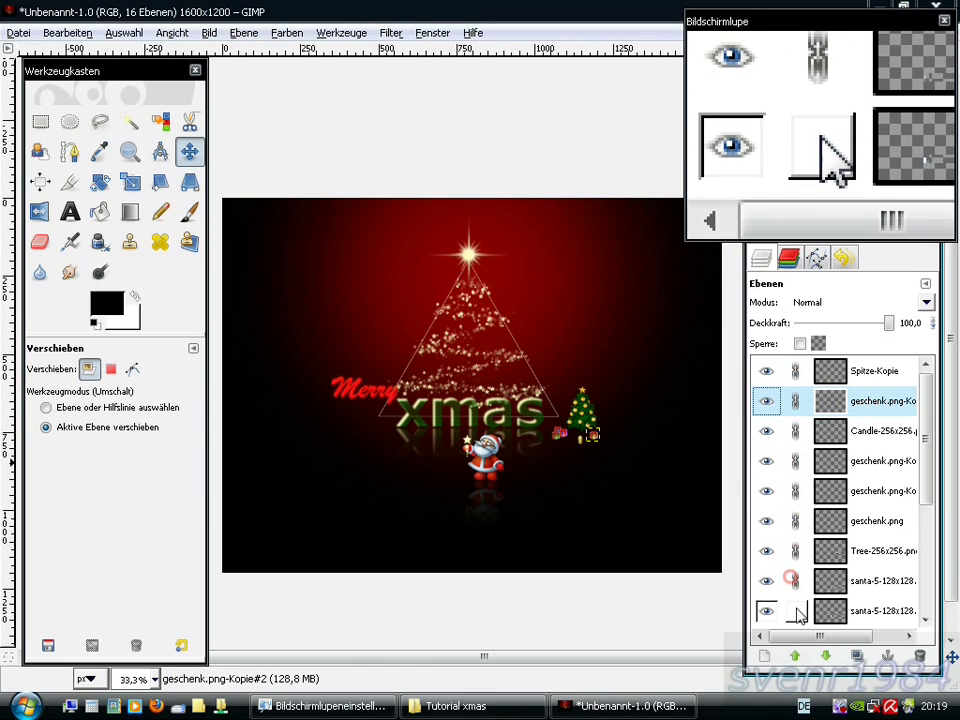
left_click(795, 610)
scroll(797, 596, "down", 2)
scroll(797, 570, "down", 4)
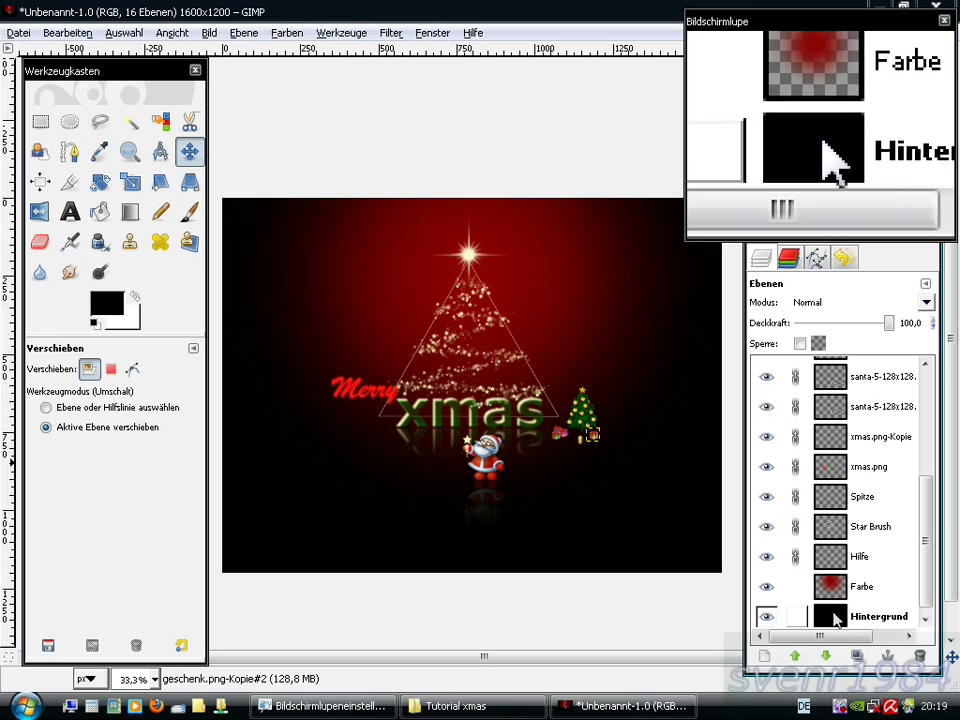
Hide the Hilfe triangle guide and drag the linked elements about 100 px down.
left_click(830, 562)
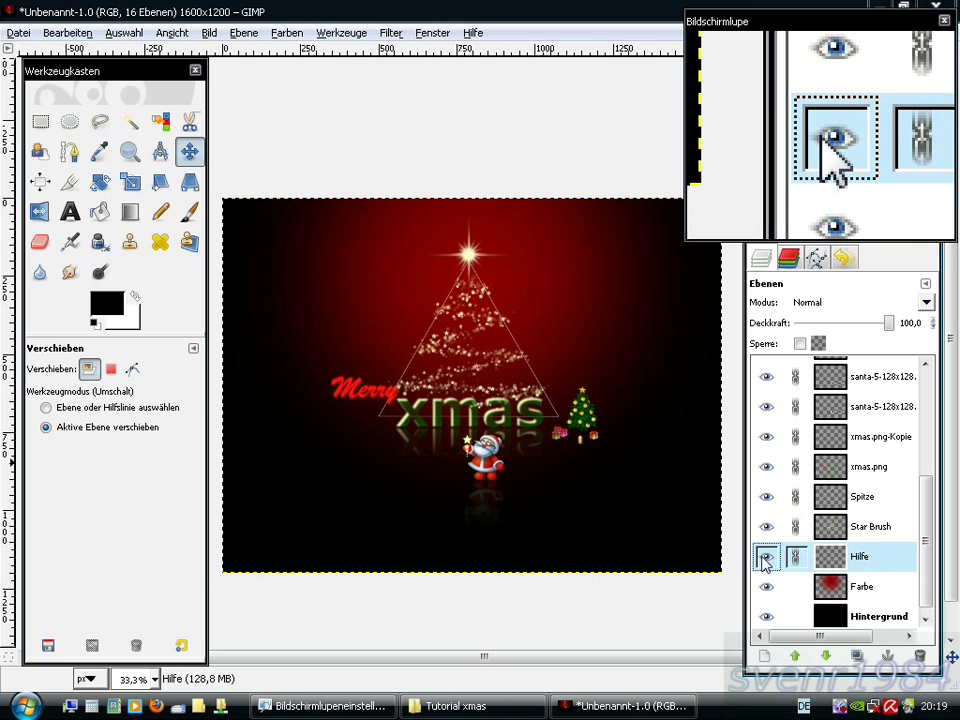
left_click(766, 560)
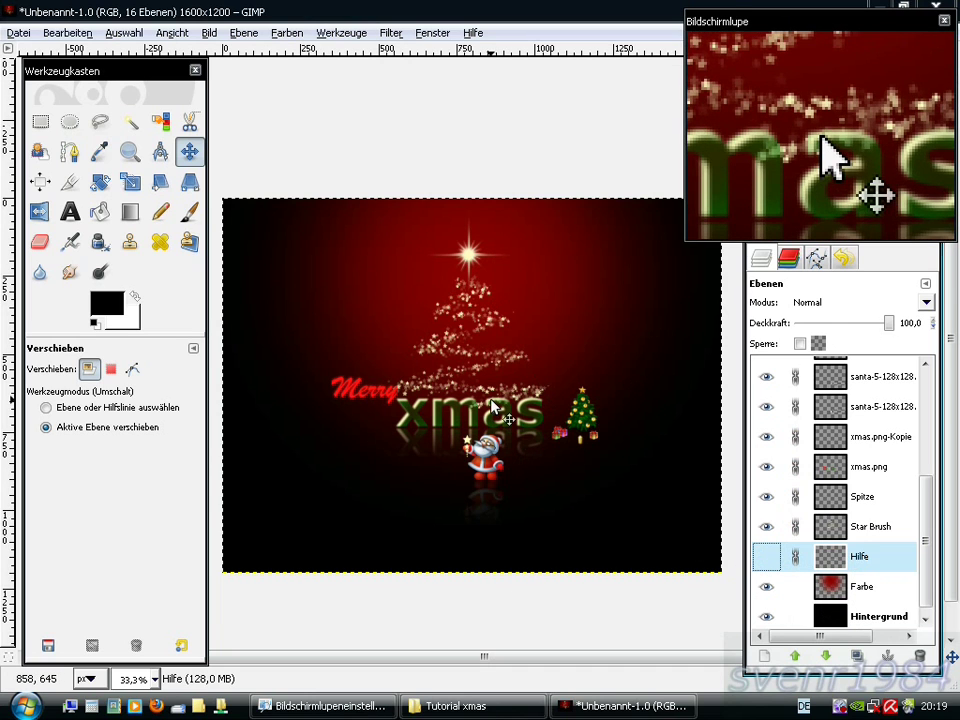
left_click_drag(491, 402, 493, 425)
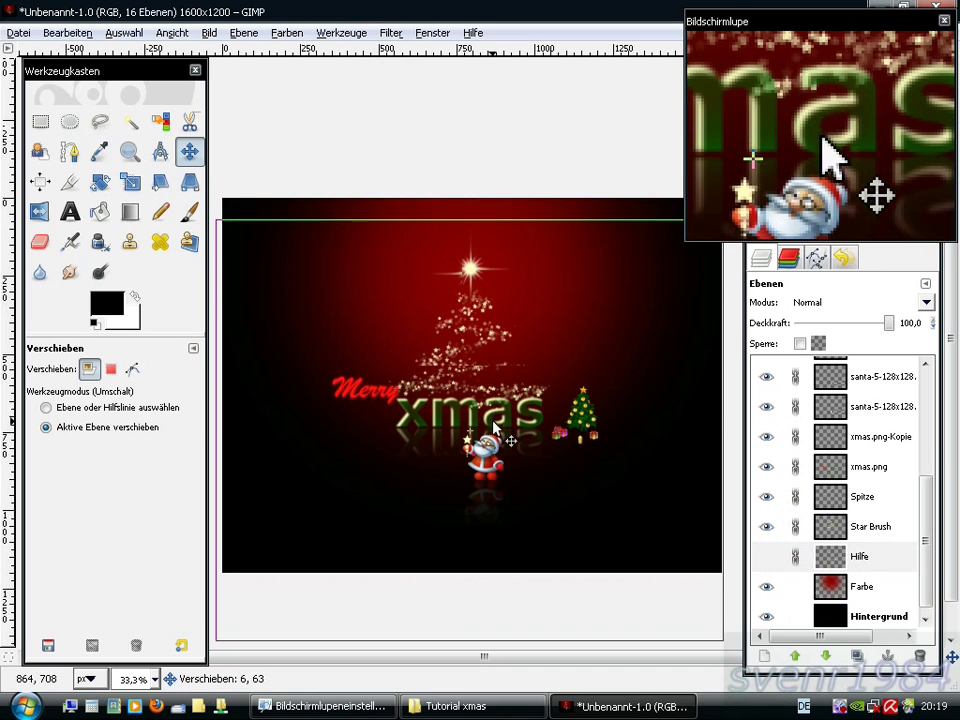
left_click_drag(493, 425, 491, 438)
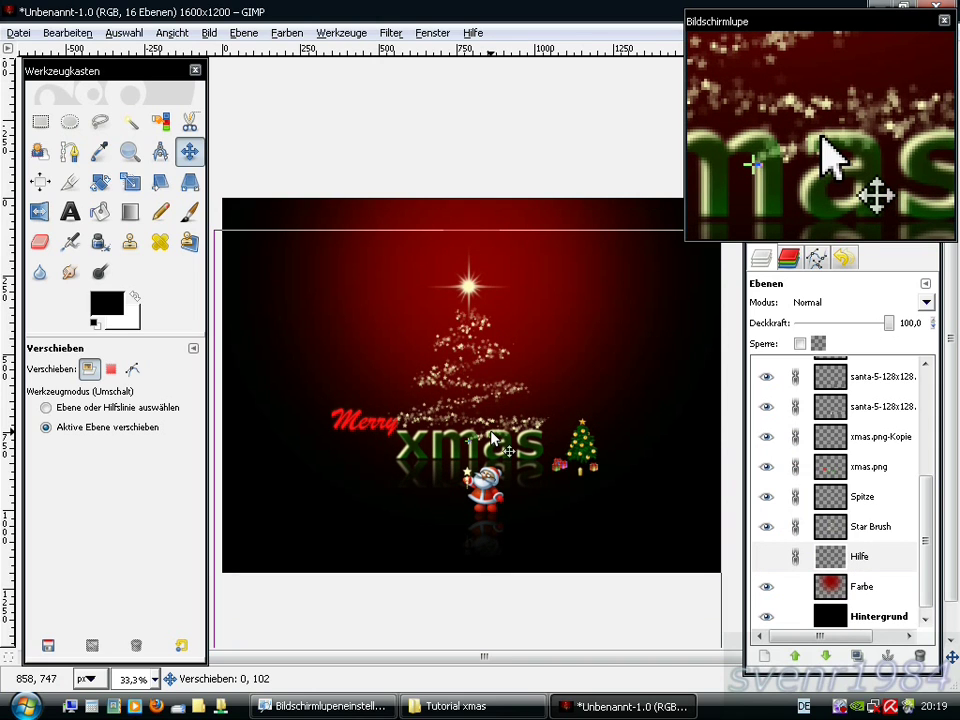
left_click_drag(491, 437, 489, 435)
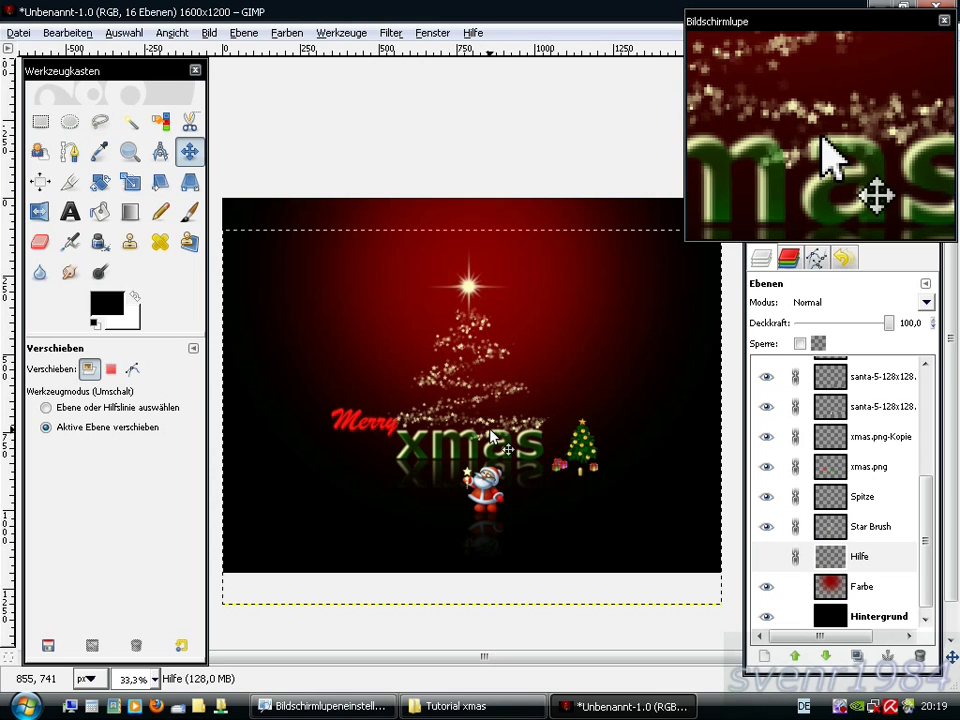
Add a new transparent layer named 'Schnee' and pick the Bucket Fill tool.
left_click(763, 656)
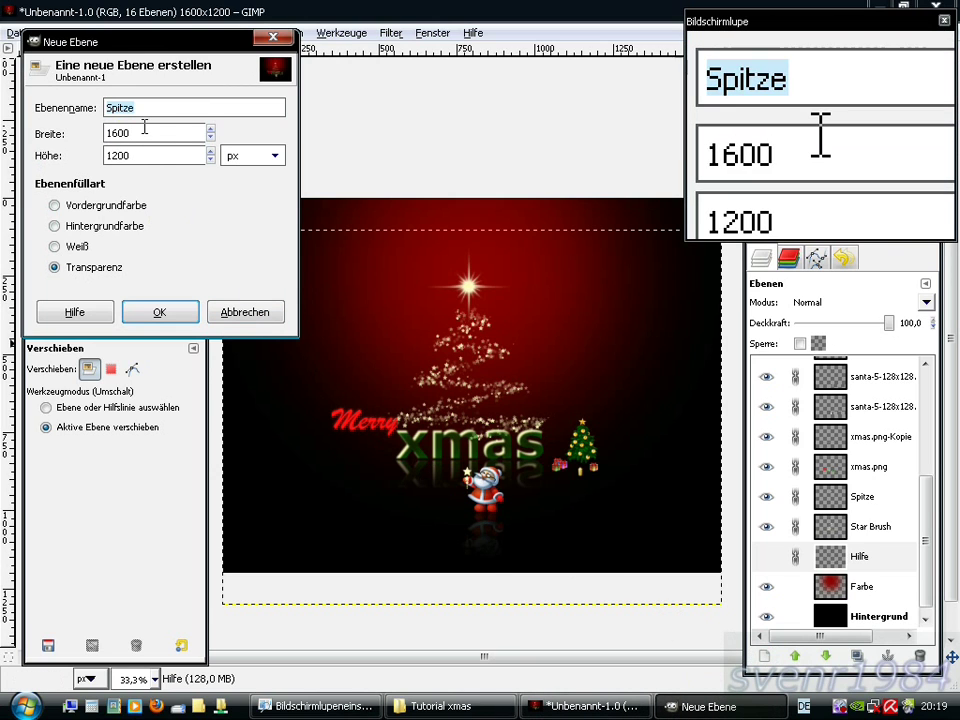
type("Schnee")
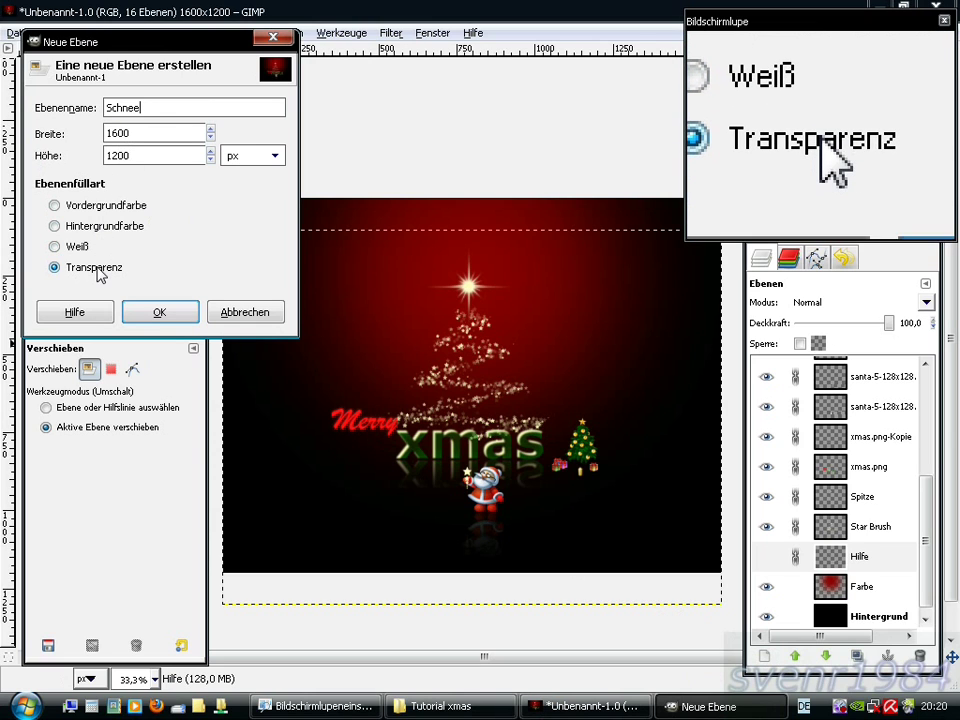
left_click(158, 313)
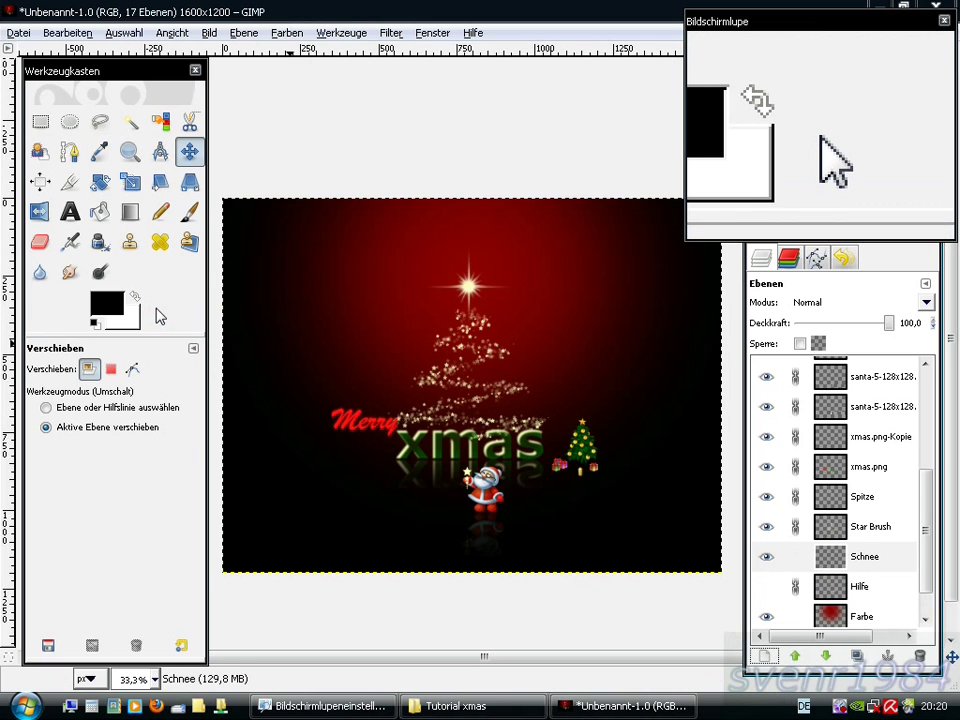
left_click(99, 214)
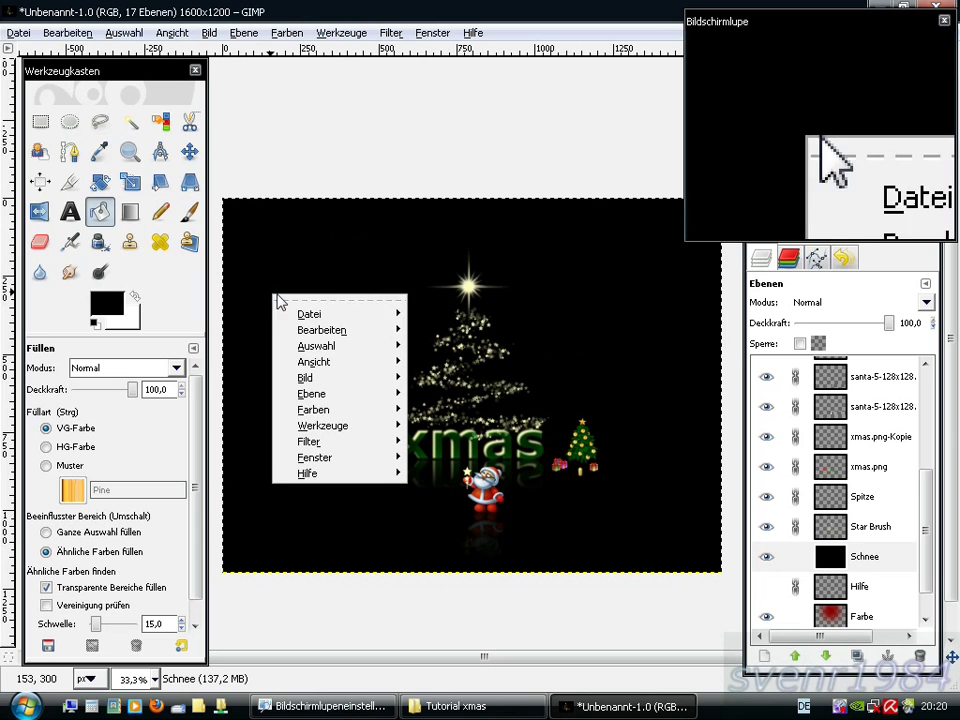
mouse_move(309, 441)
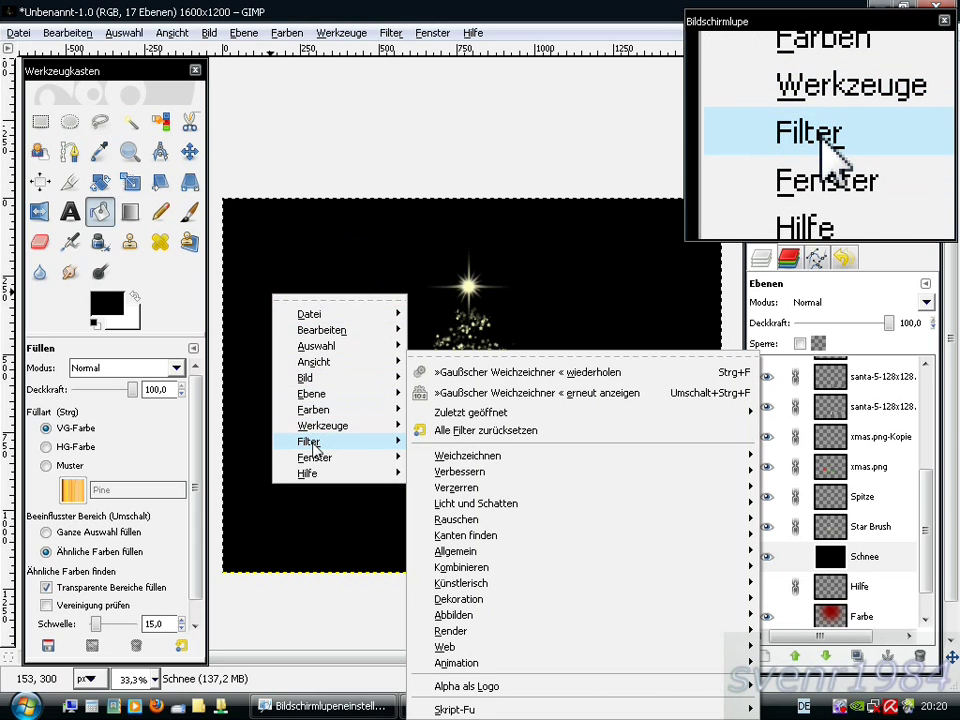
mouse_move(457, 519)
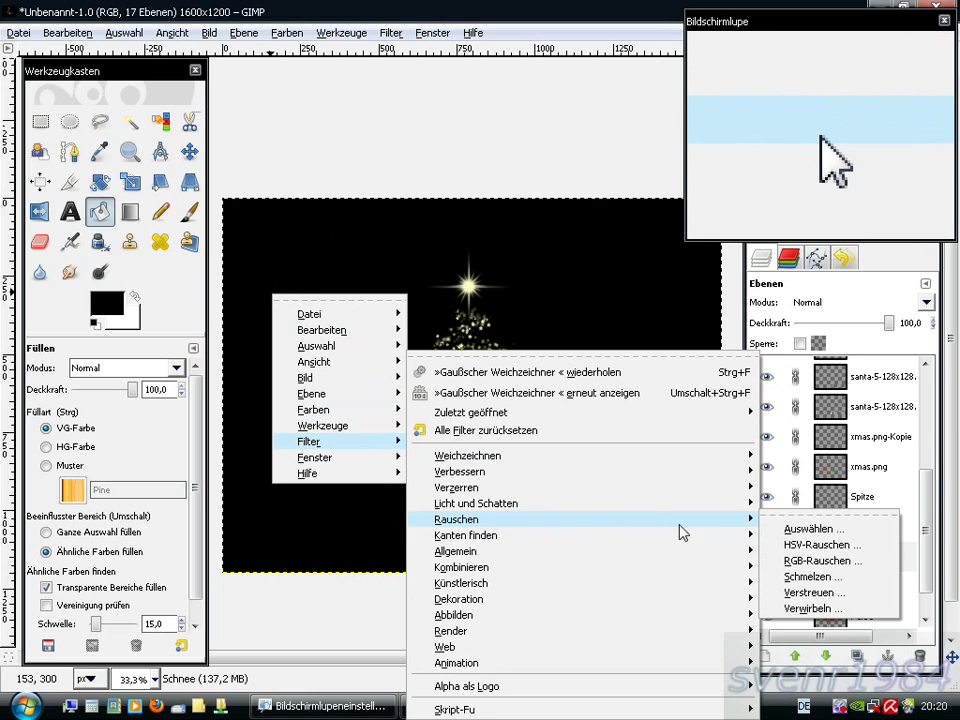
Apply HSV Noise to Schnee with holdness 3, hue 3, saturation 10, value 255.
left_click(820, 549)
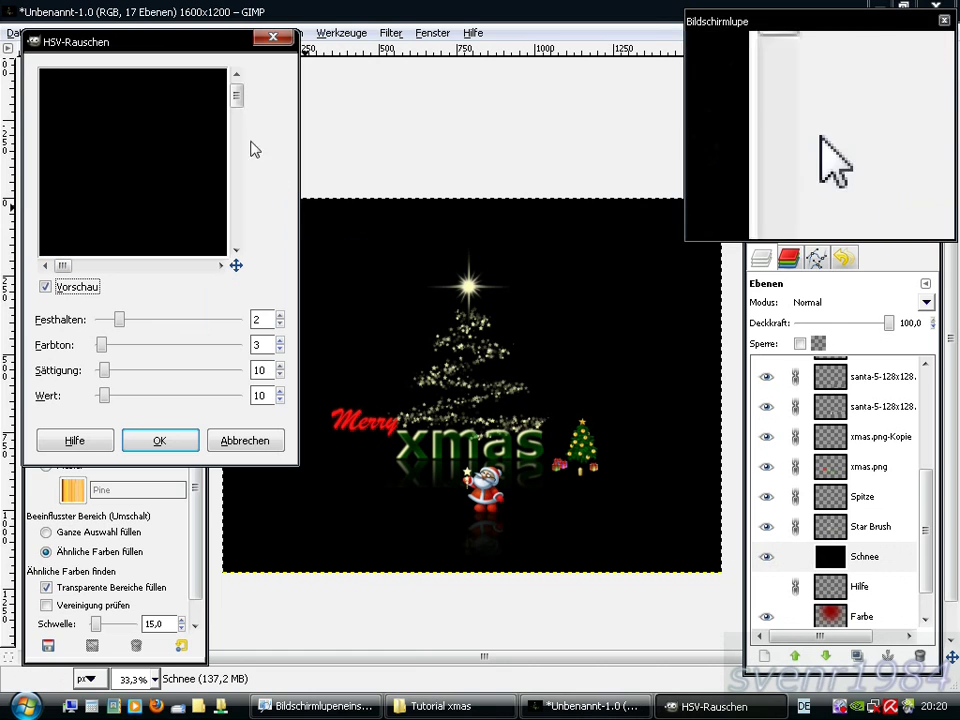
left_click_drag(83, 41, 223, 85)
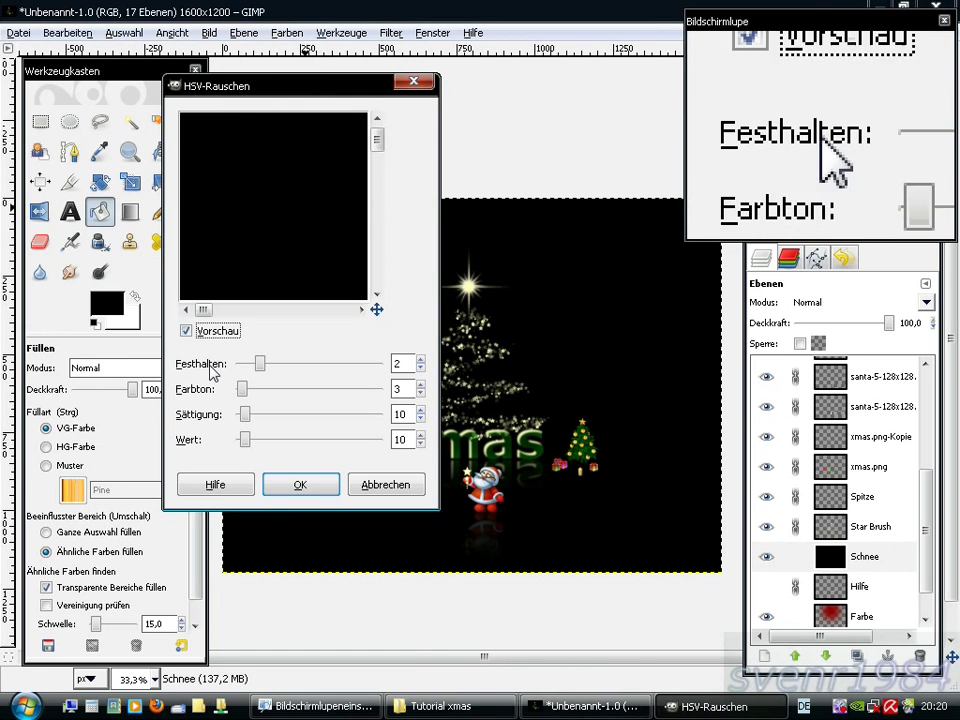
double_click(397, 364)
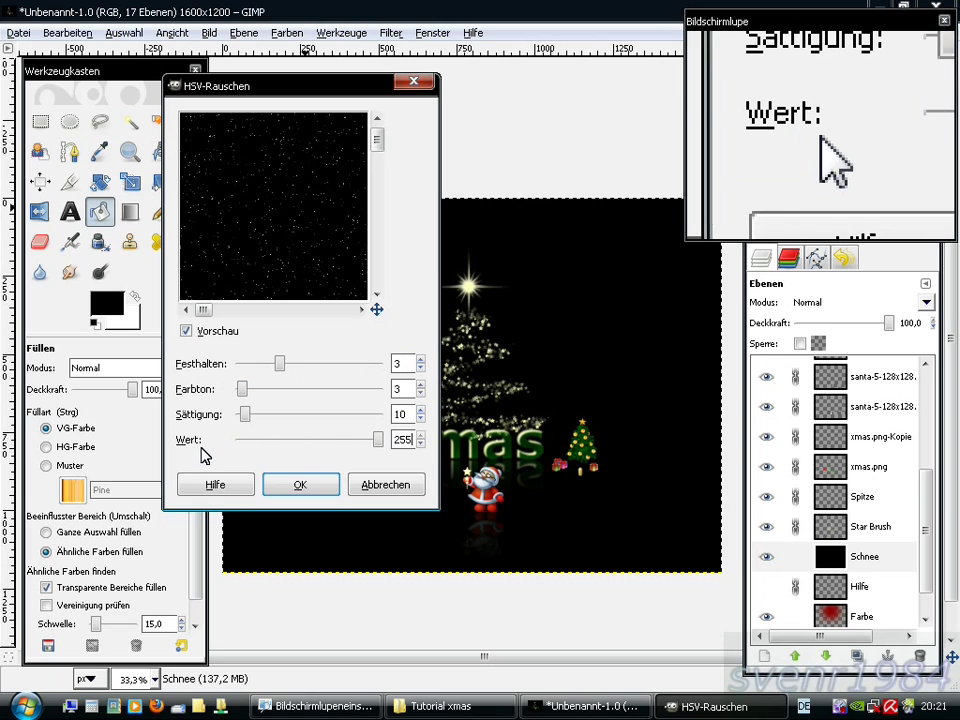
type("255")
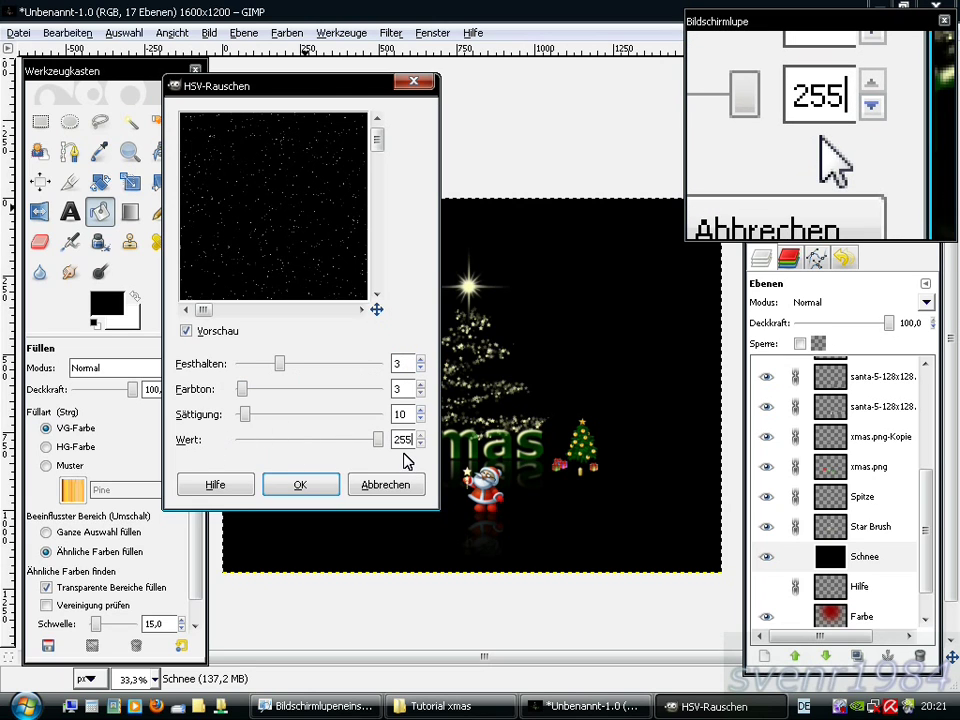
left_click(300, 484)
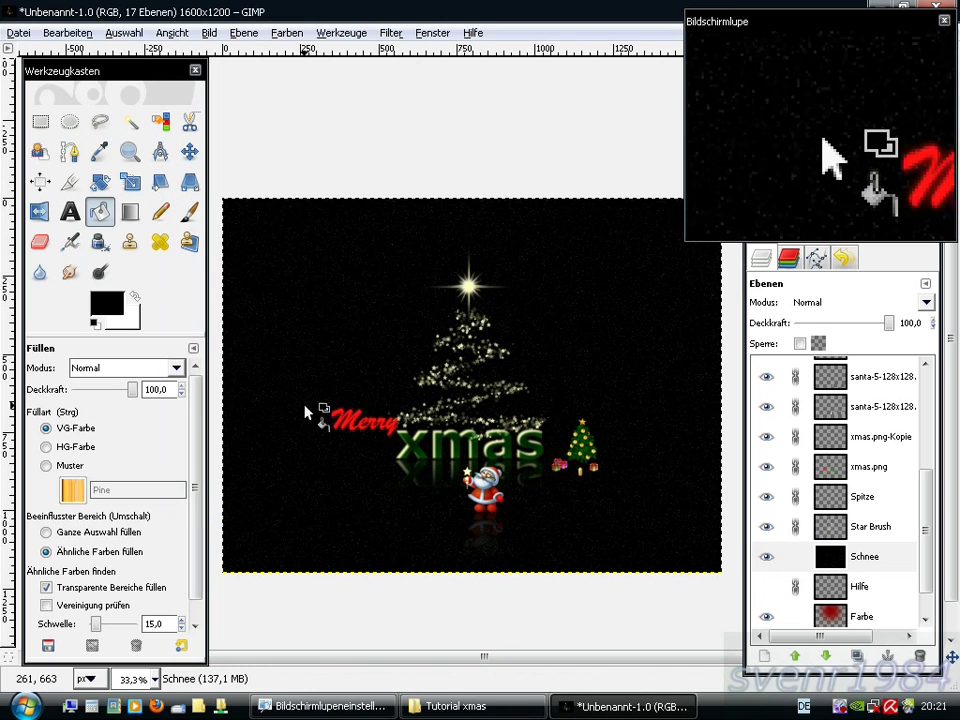
Scale the Schnee layer up to 5000 × 3750 pixels with linked proportions.
left_click(131, 184)
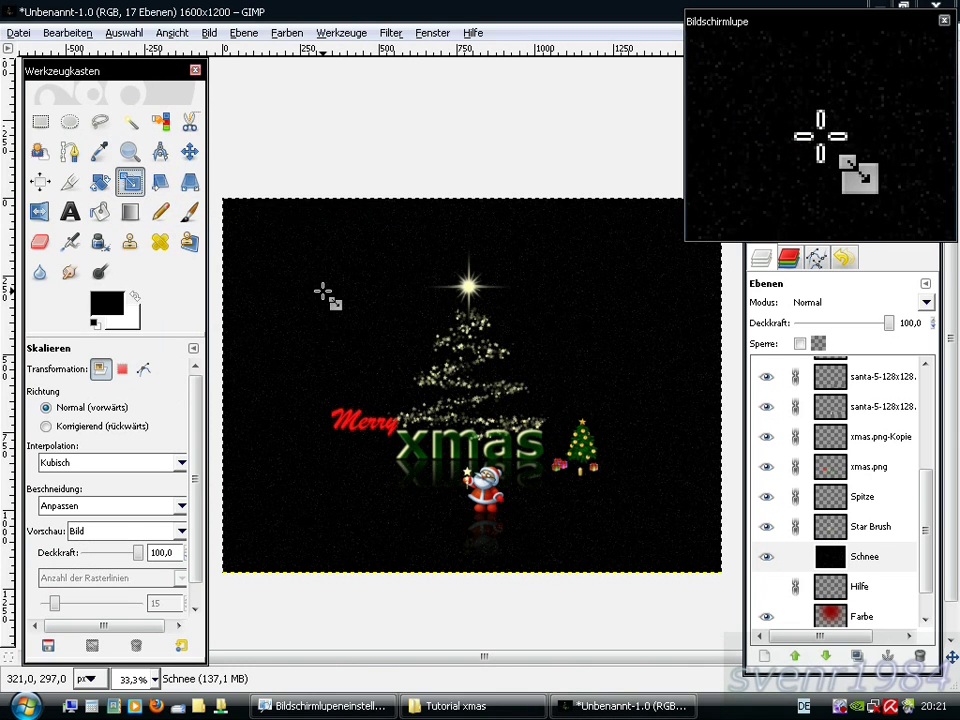
left_click(328, 298)
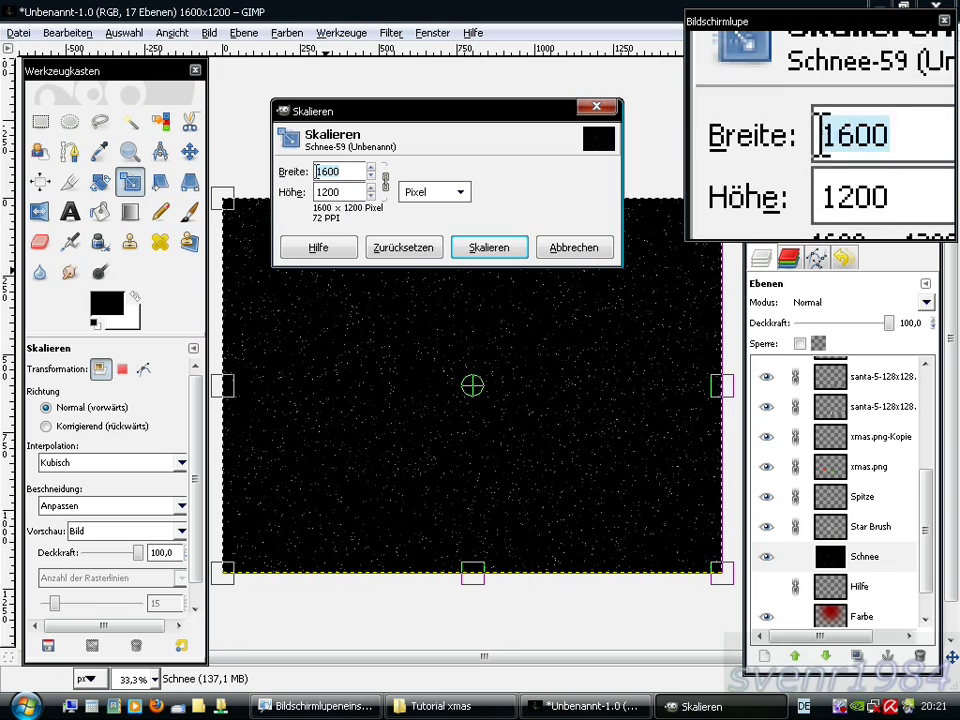
type("50")
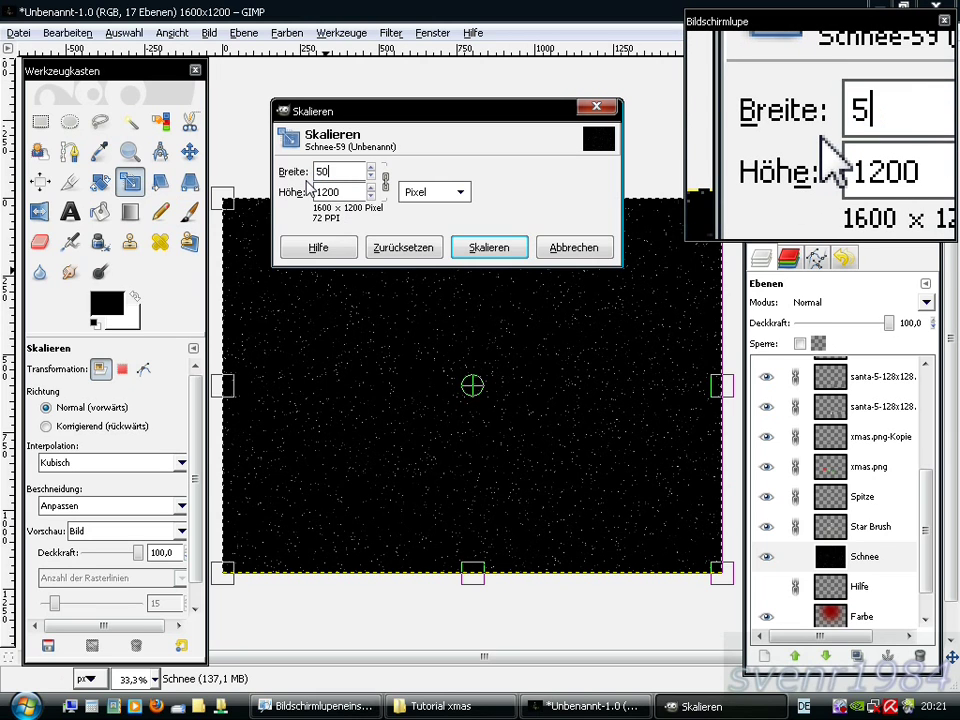
key("Return")
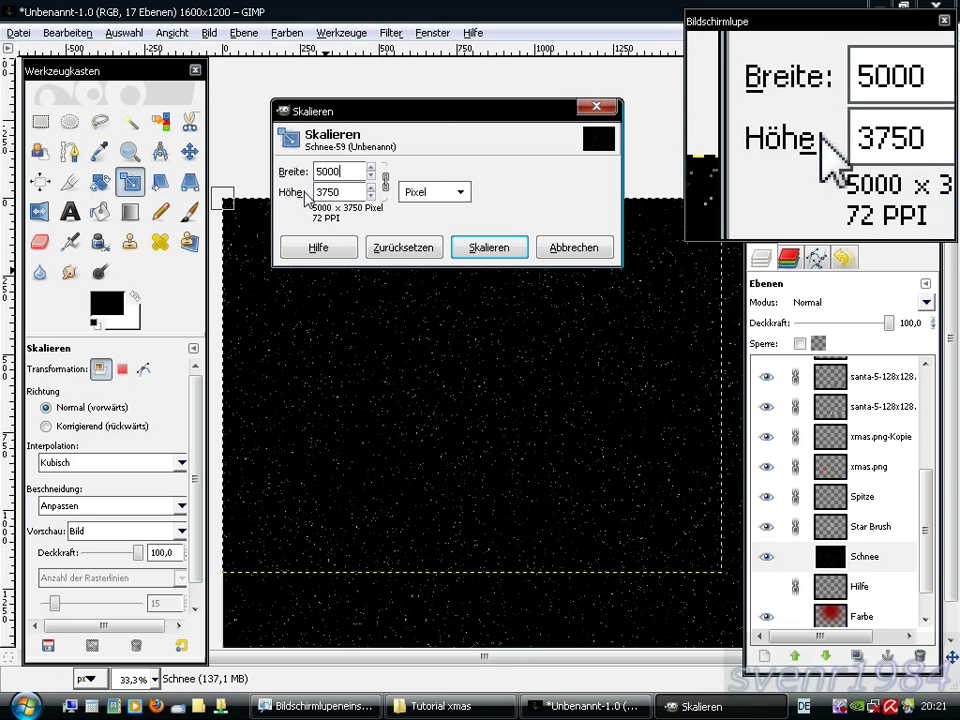
left_click(484, 247)
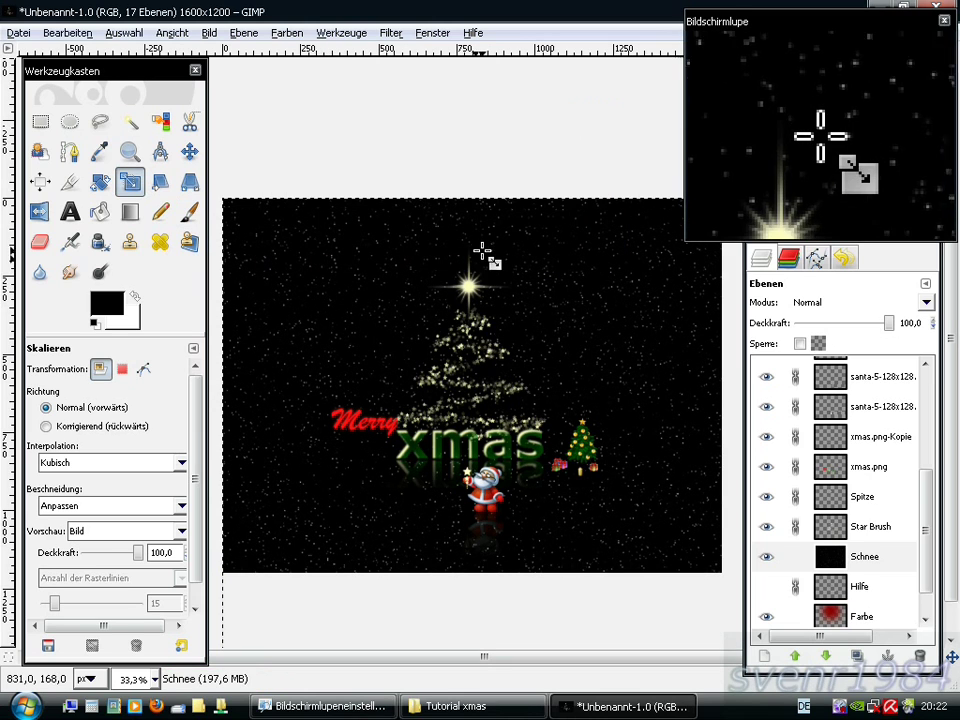
Fit the Schnee layer to the 1600 × 1200 image size.
right_click(846, 565)
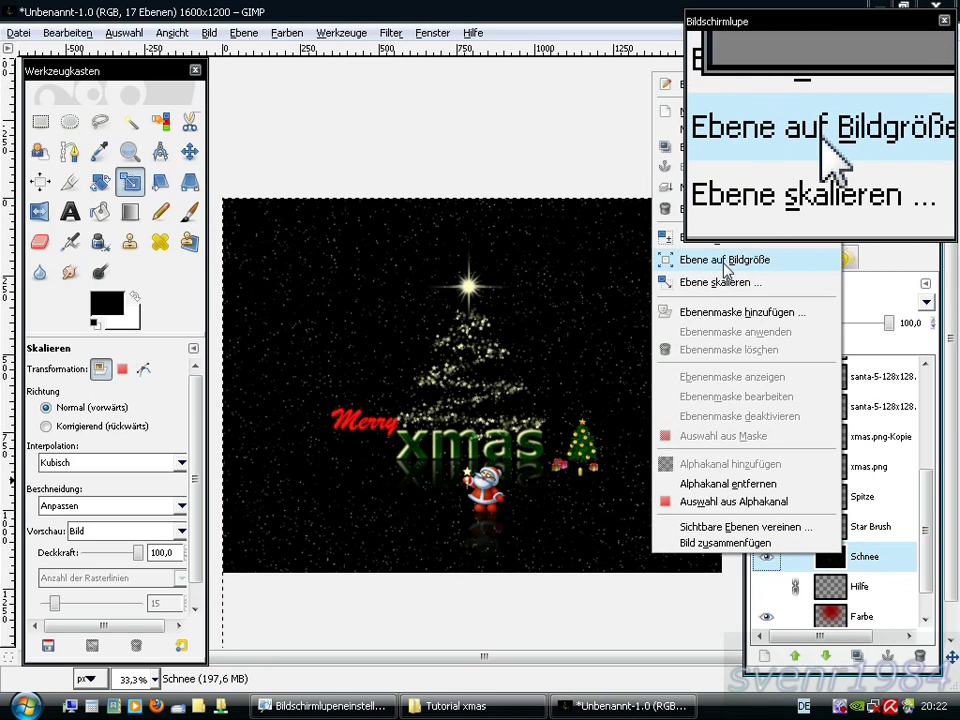
left_click(727, 262)
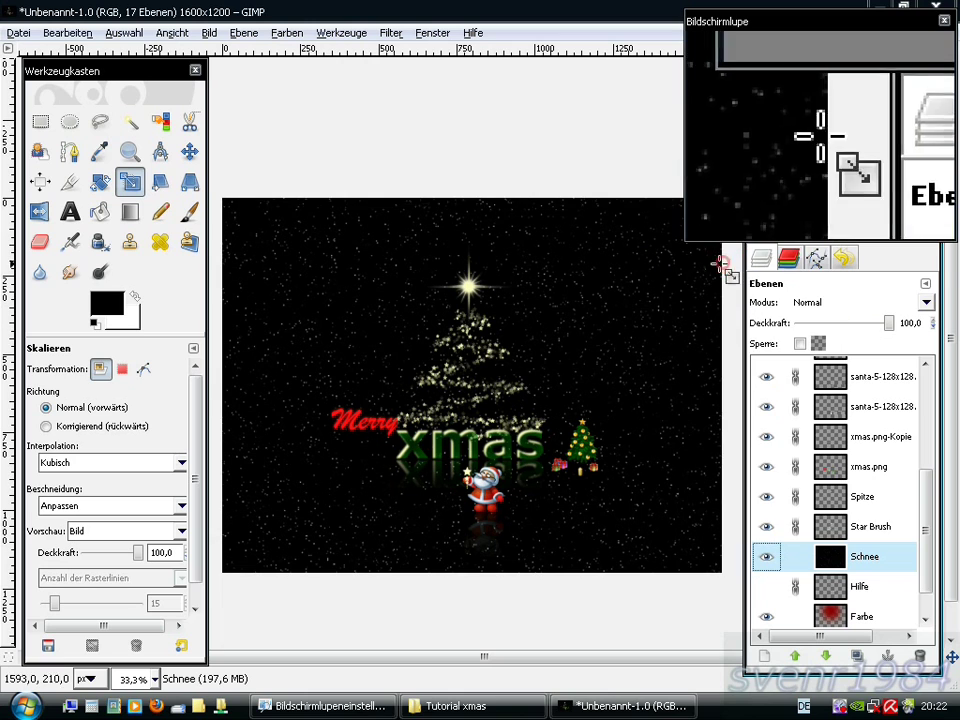
right_click(362, 366)
mouse_move(404, 480)
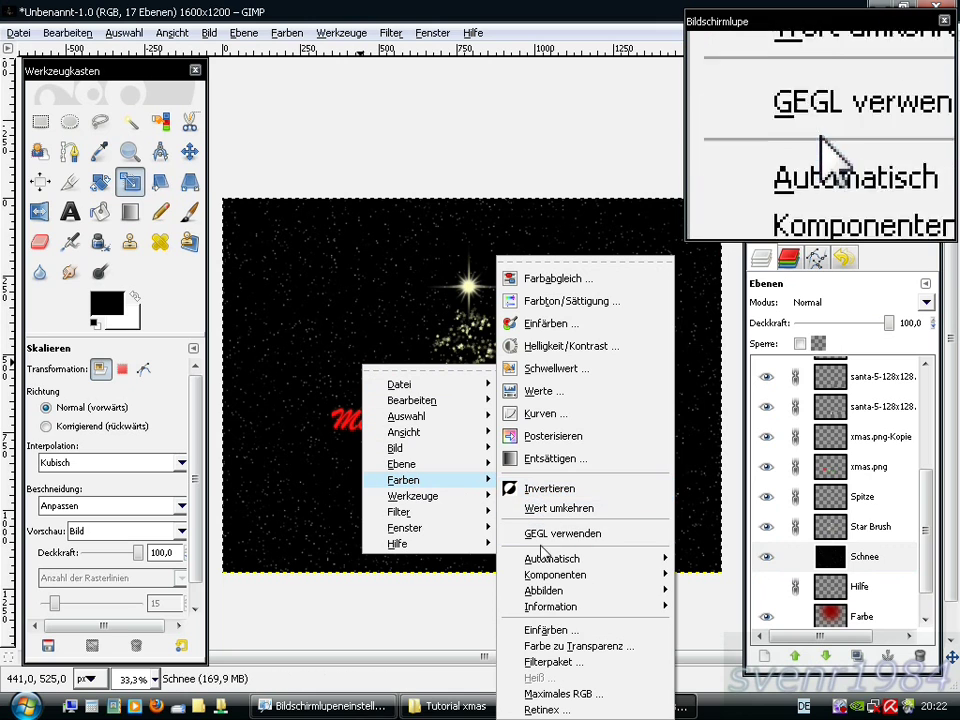
Apply Color to Alpha with black (000000) to make Schnee's black transparent.
left_click(585, 647)
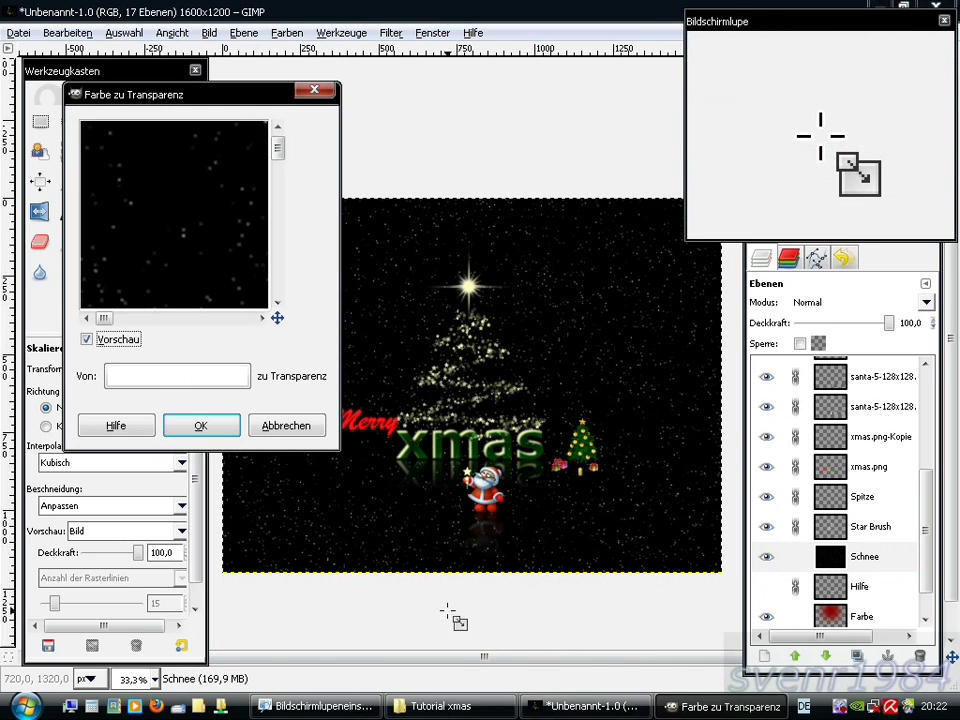
left_click(210, 378)
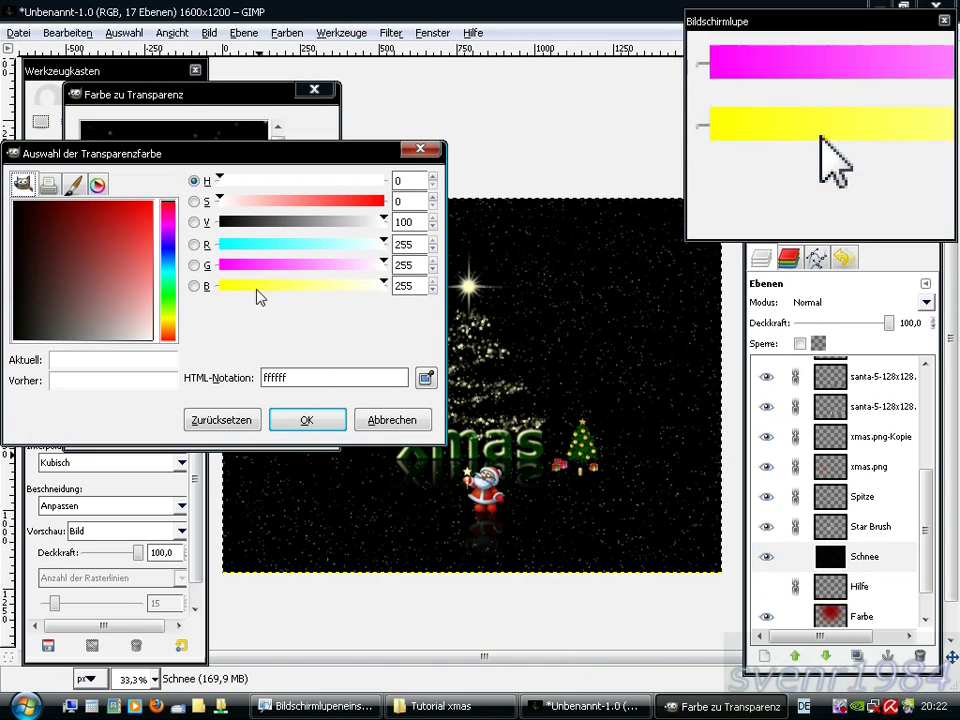
left_click(216, 221)
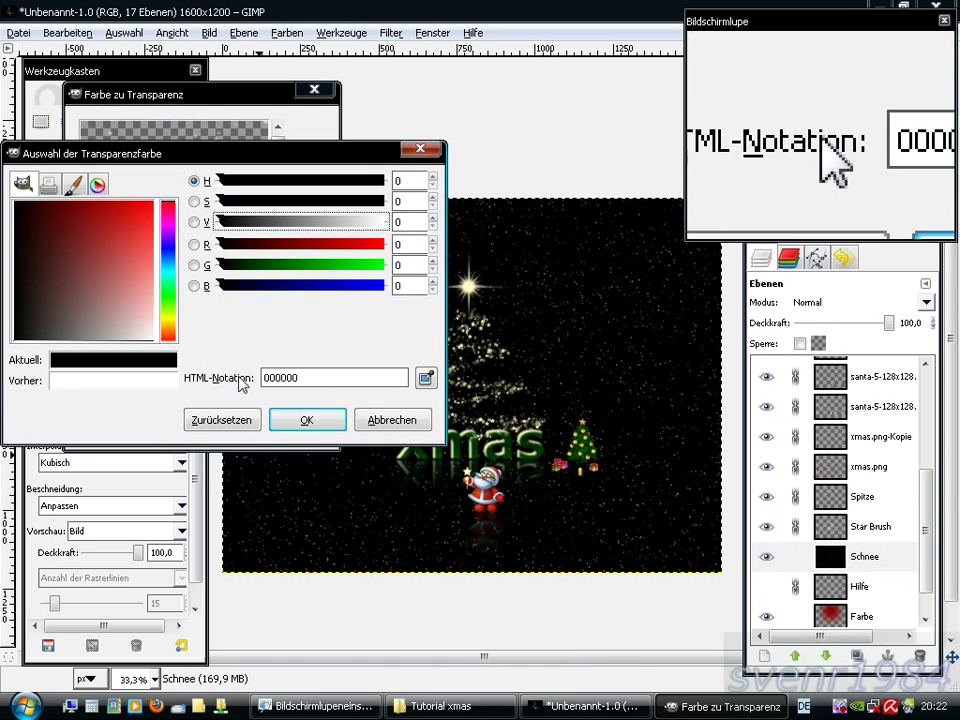
left_click(309, 419)
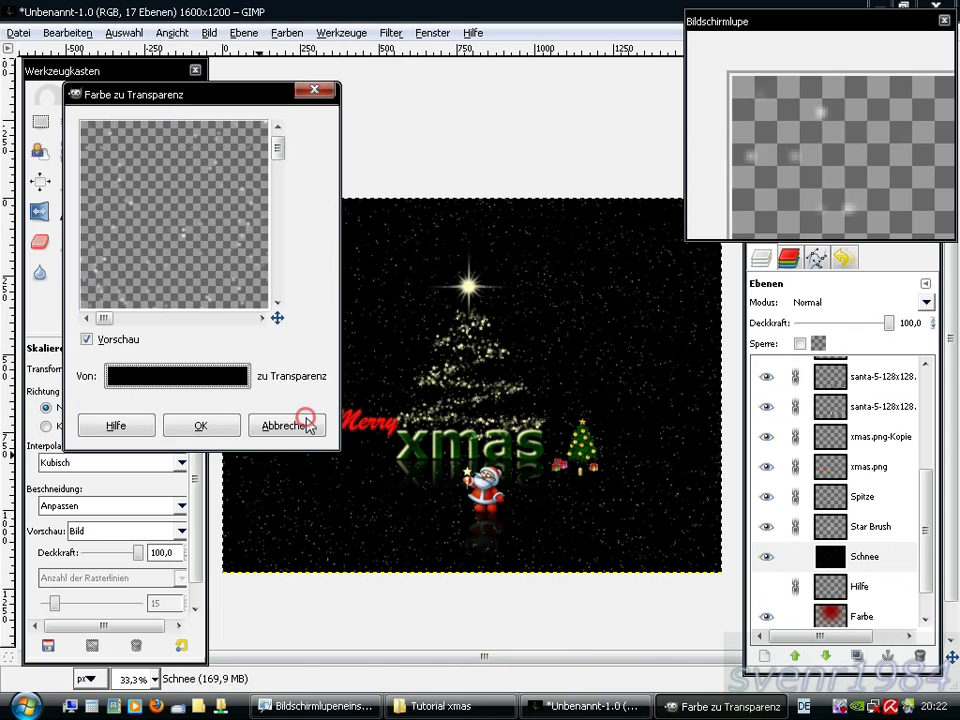
left_click(205, 426)
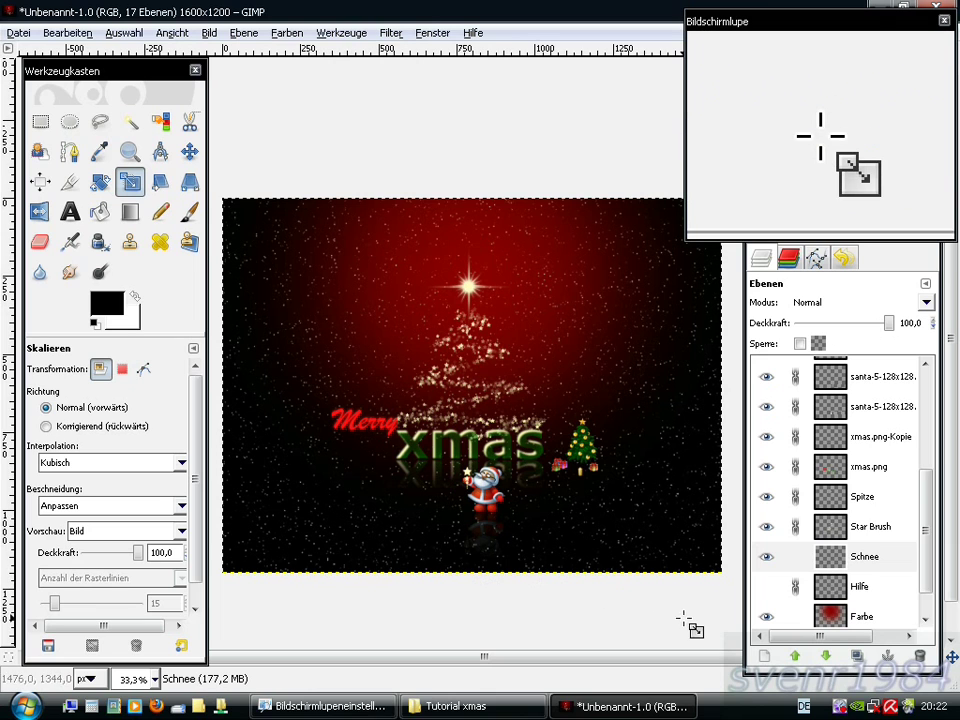
Add a transparent layer named Rand above Schnee and bucket-fill it with black.
left_click(762, 657)
type("Rand")
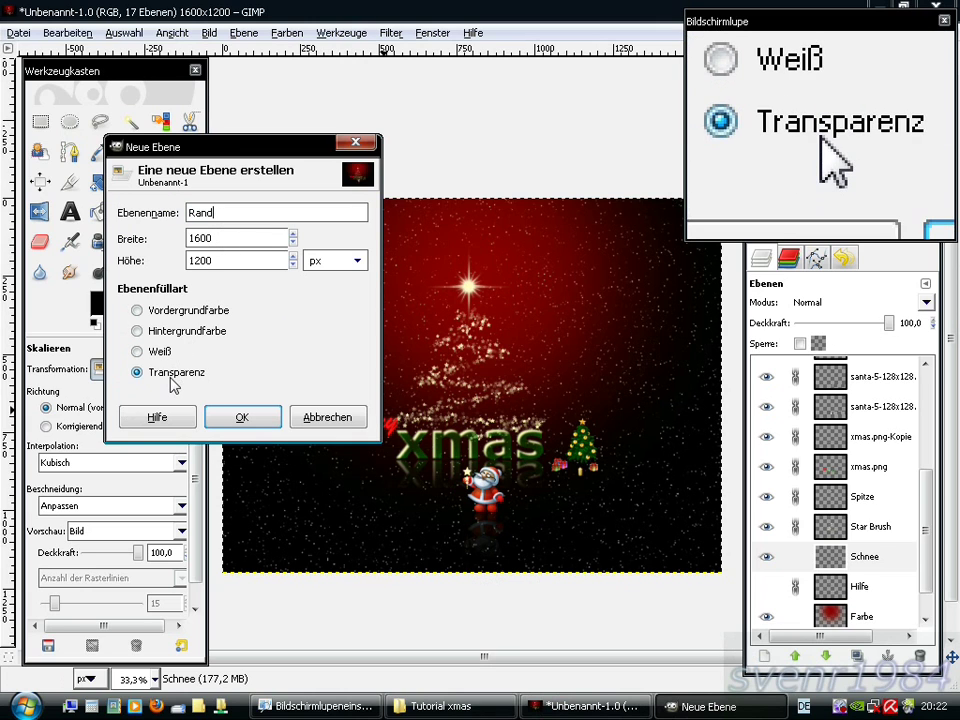
left_click(232, 414)
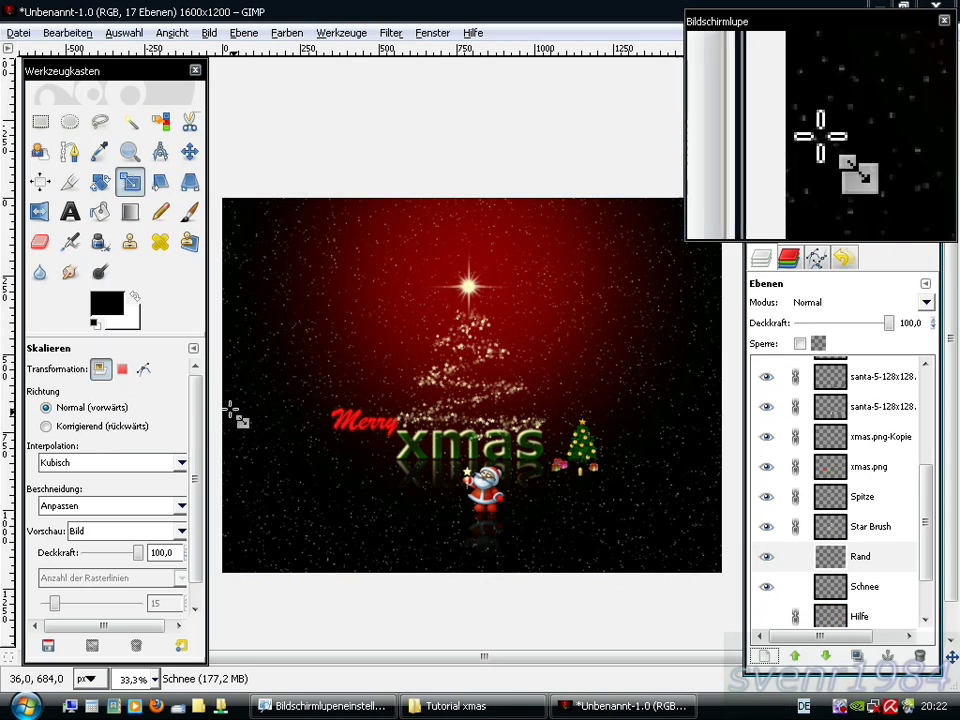
left_click(99, 211)
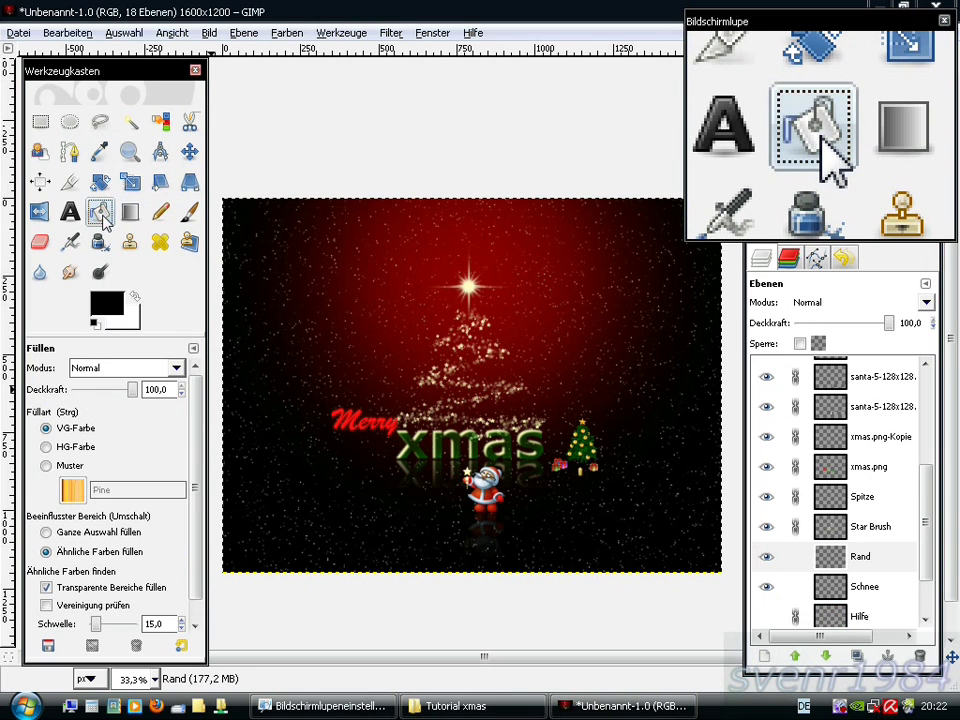
left_click(271, 321)
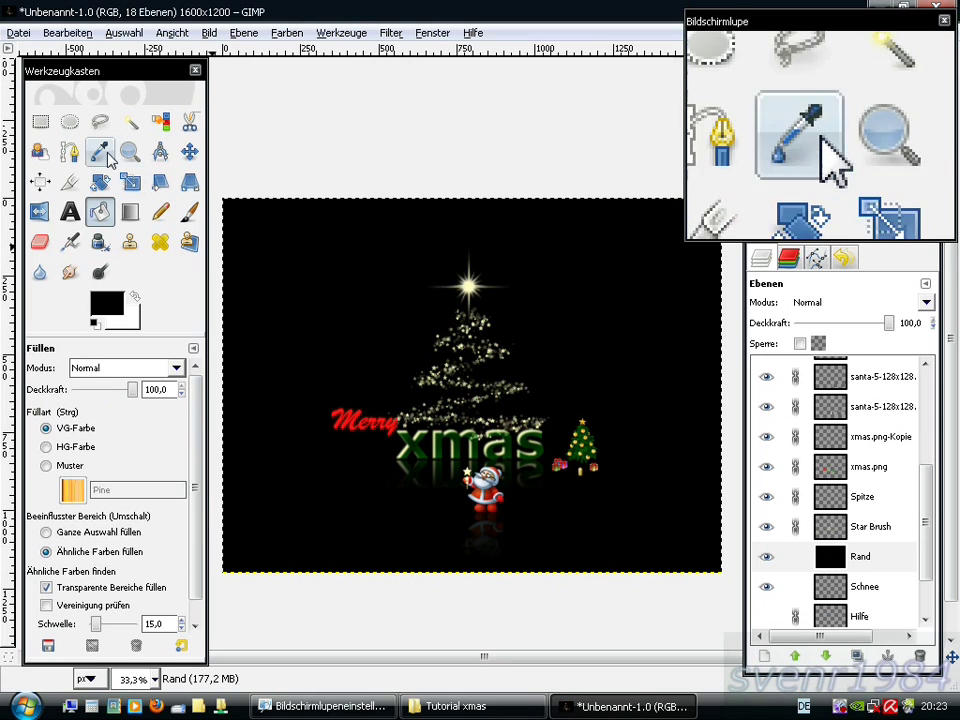
Draw an elliptical selection and set its size to 1493 × 1151 px.
left_click(69, 124)
left_click_drag(276, 301, 513, 449)
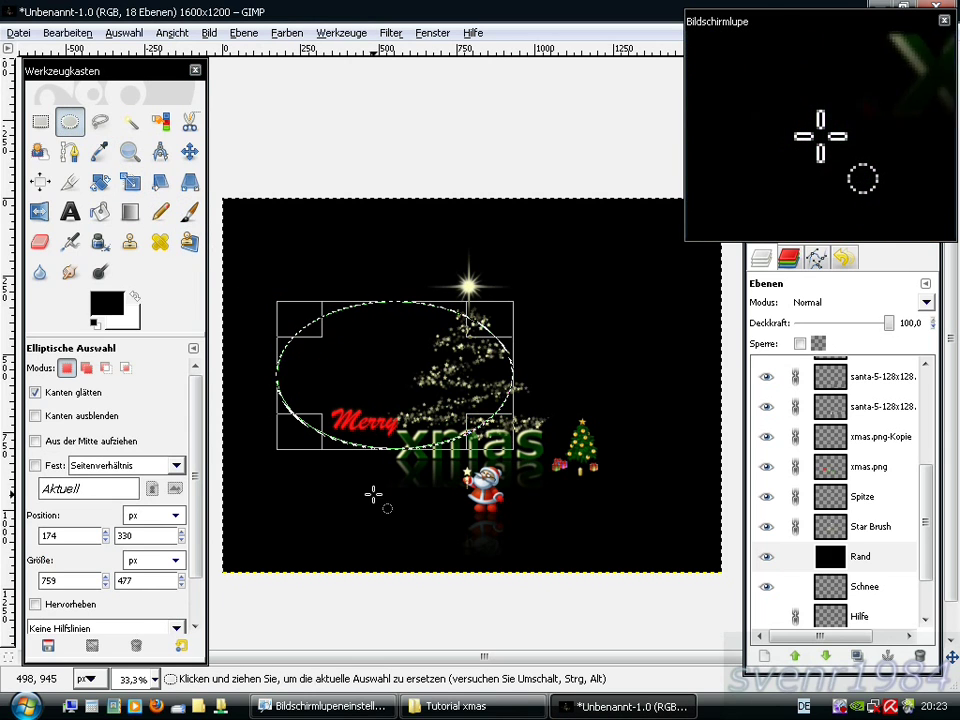
left_click(62, 579)
double_click(62, 579)
type("1493")
key("Tab")
type("1151")
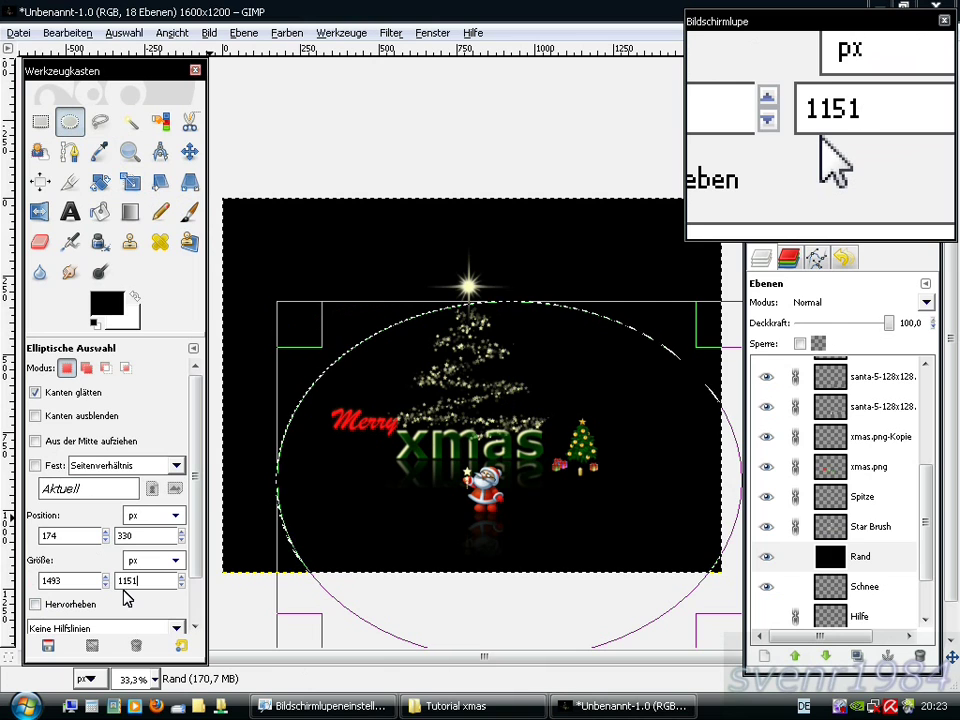
Move the oval selection to position 50, 5.
left_click(58, 535)
double_click(50, 535)
type("50")
key("Tab")
type("5")
key("Tab")
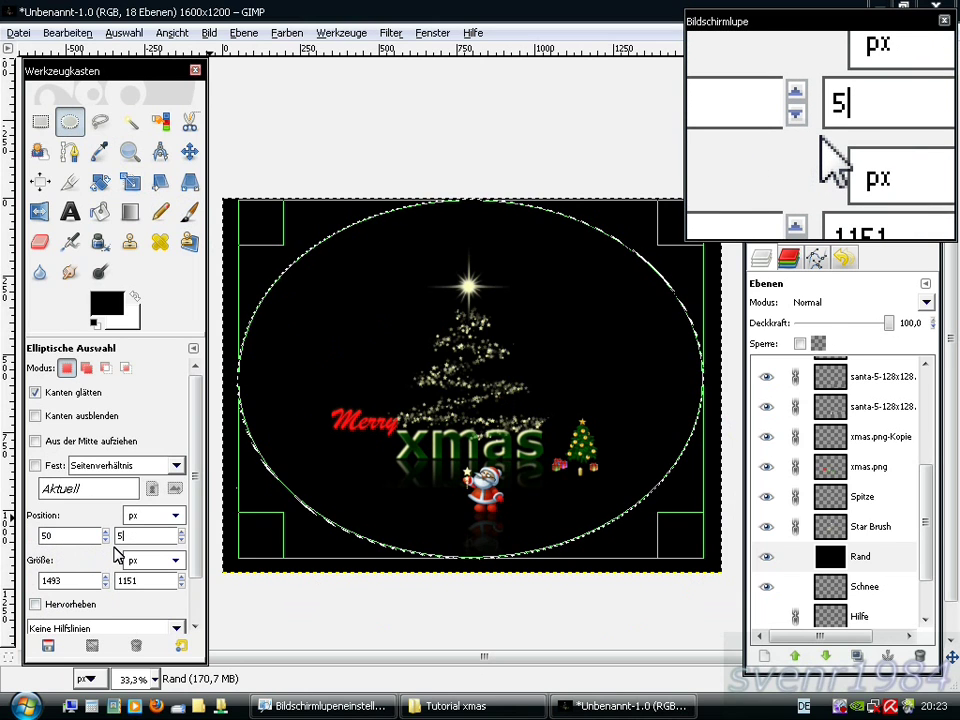
right_click(366, 396)
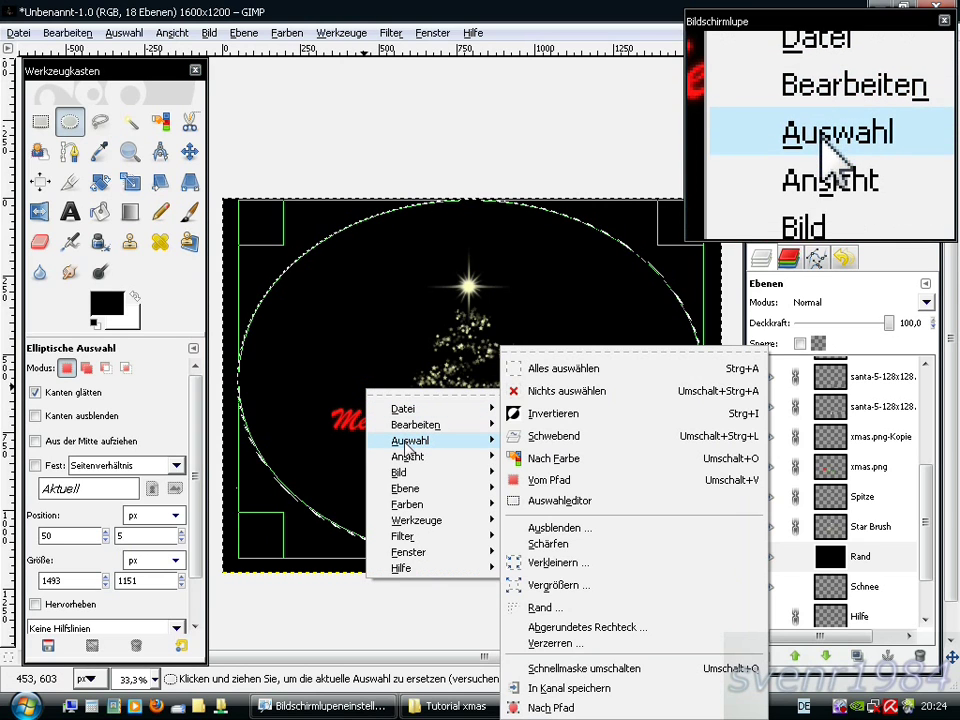
Feather the oval selection by 300 px and clear it from the black Rand layer.
left_click(545, 528)
type("300")
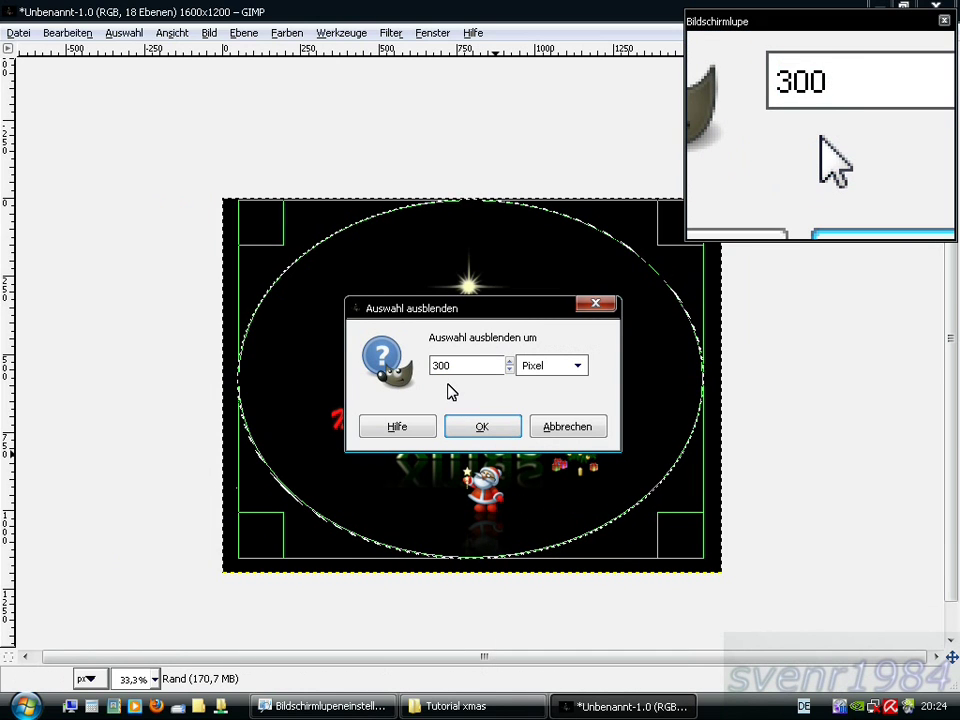
left_click(477, 428)
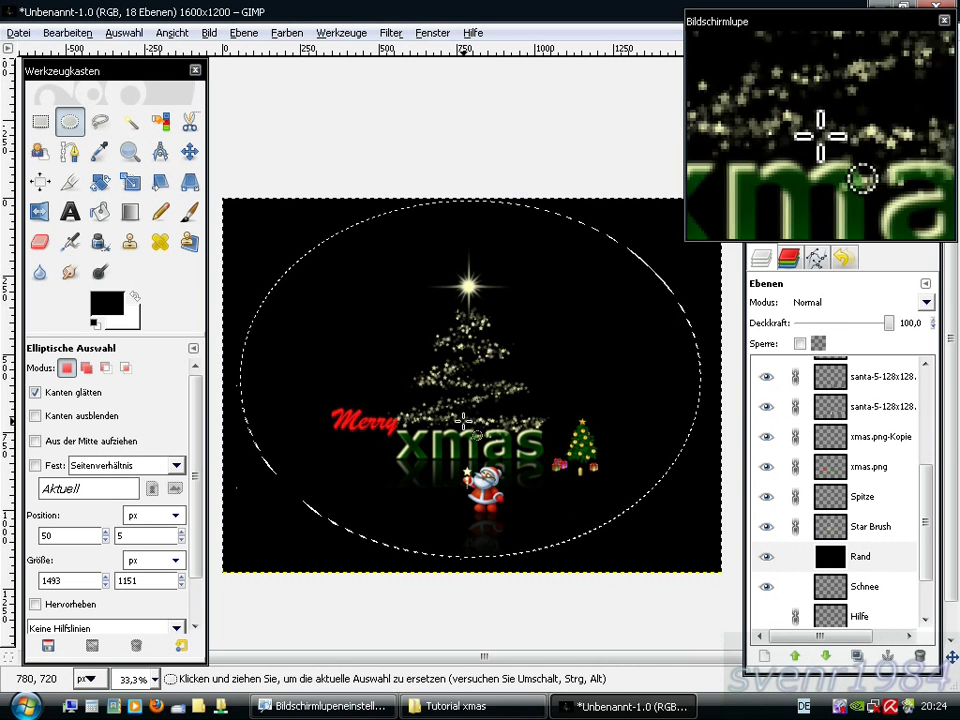
right_click(428, 386)
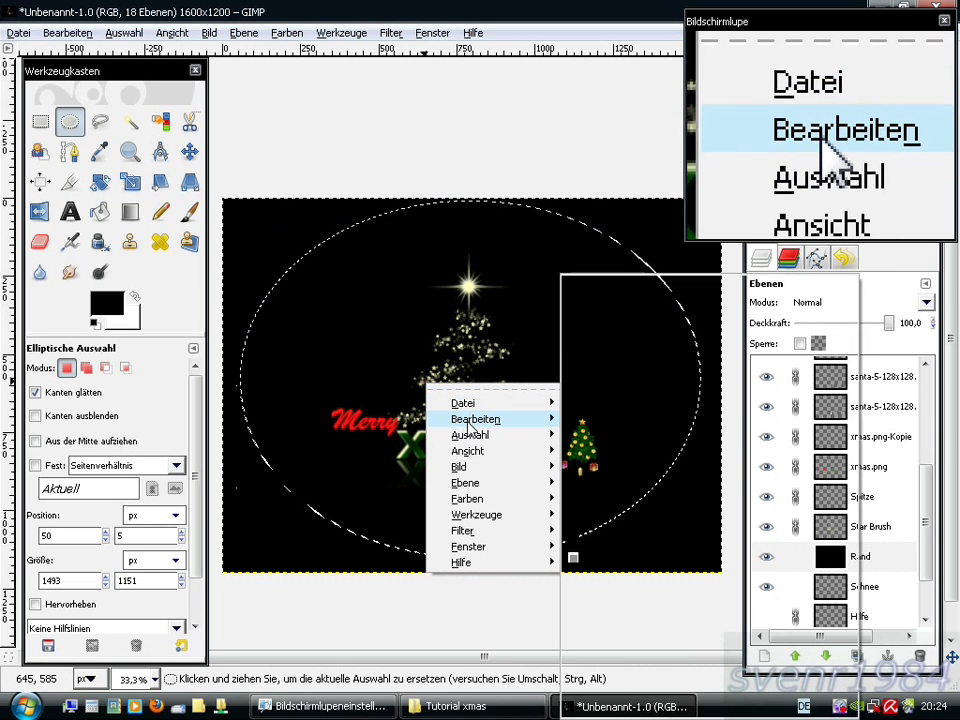
mouse_move(476, 419)
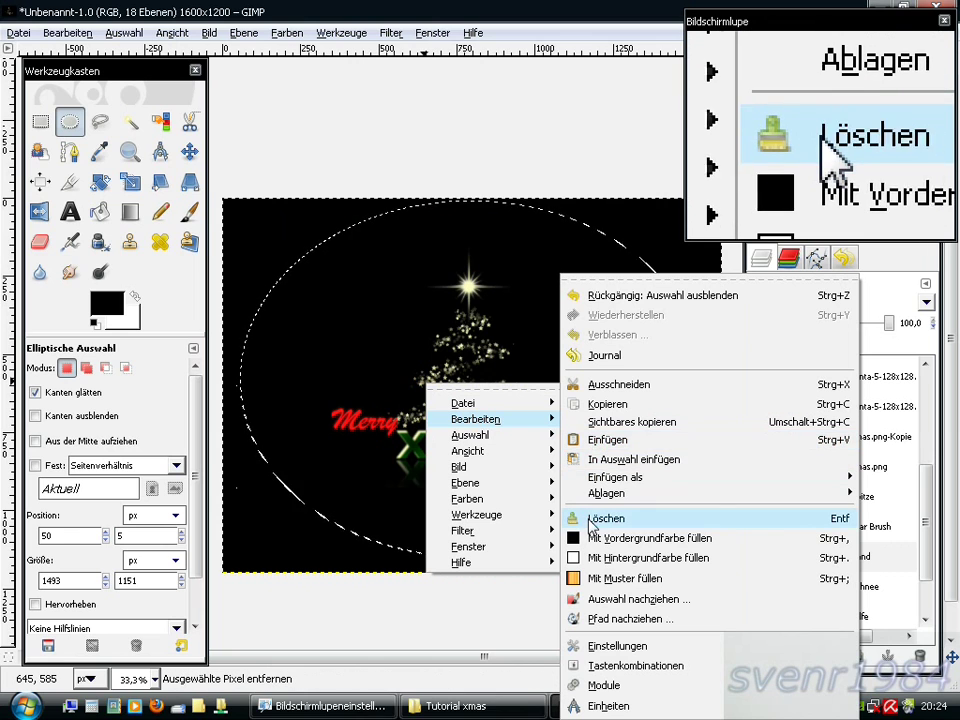
left_click(603, 520)
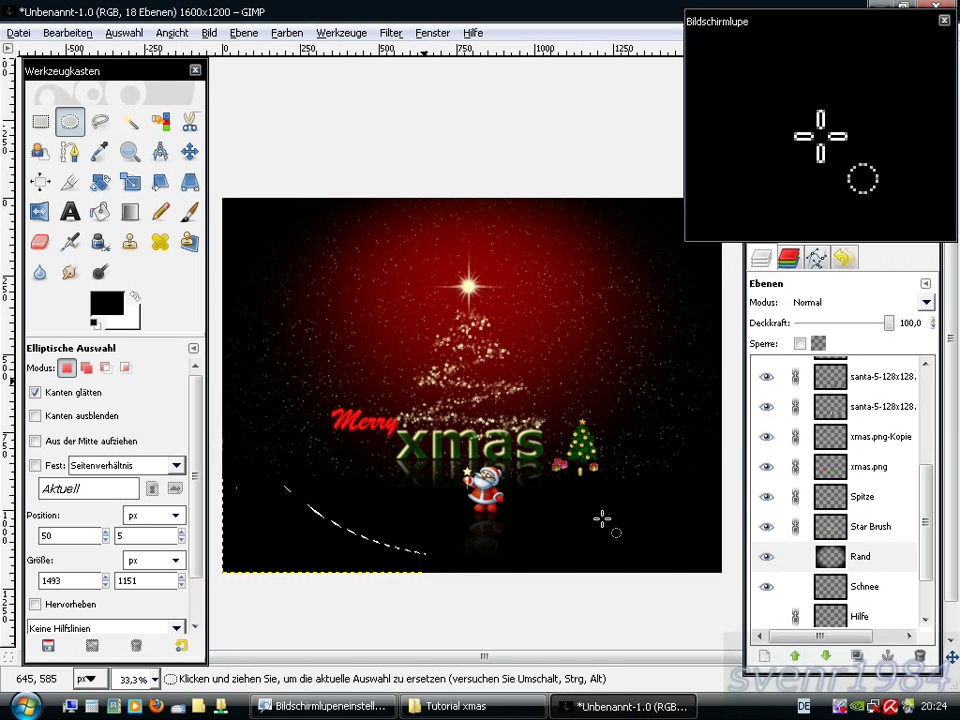
right_click(490, 403)
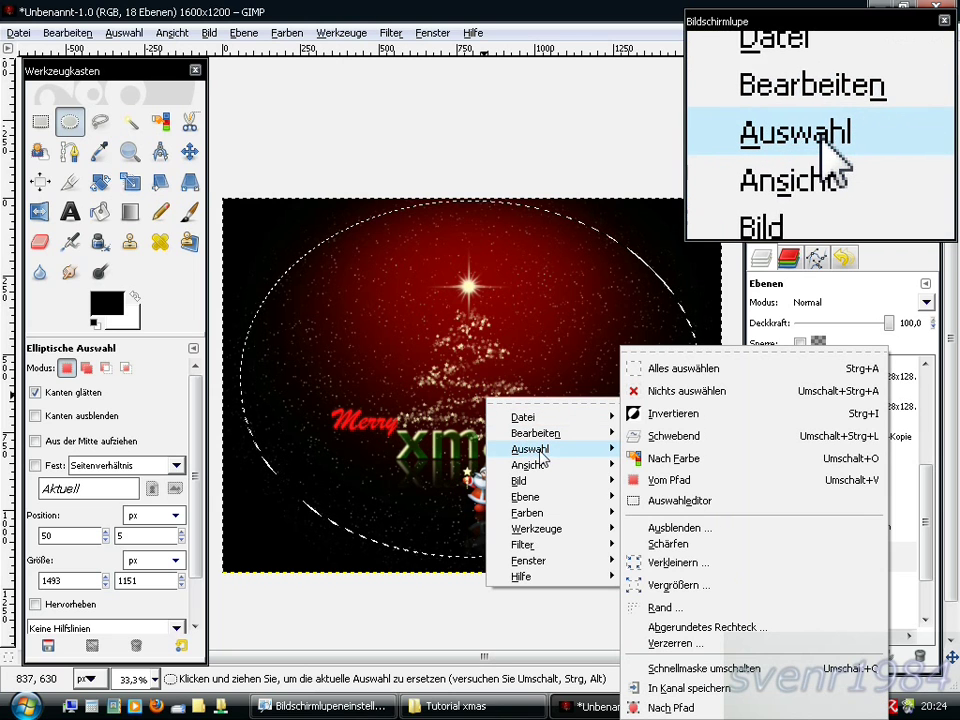
mouse_move(530, 449)
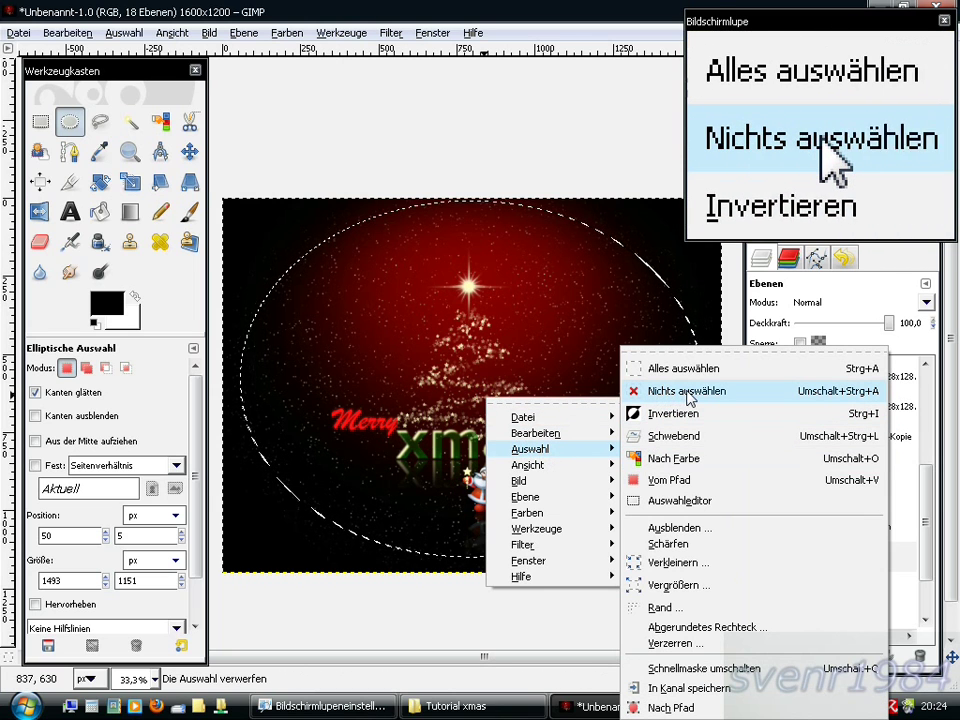
Remove the oval selection and set the red Farbe layer's opacity to 50.
left_click(689, 393)
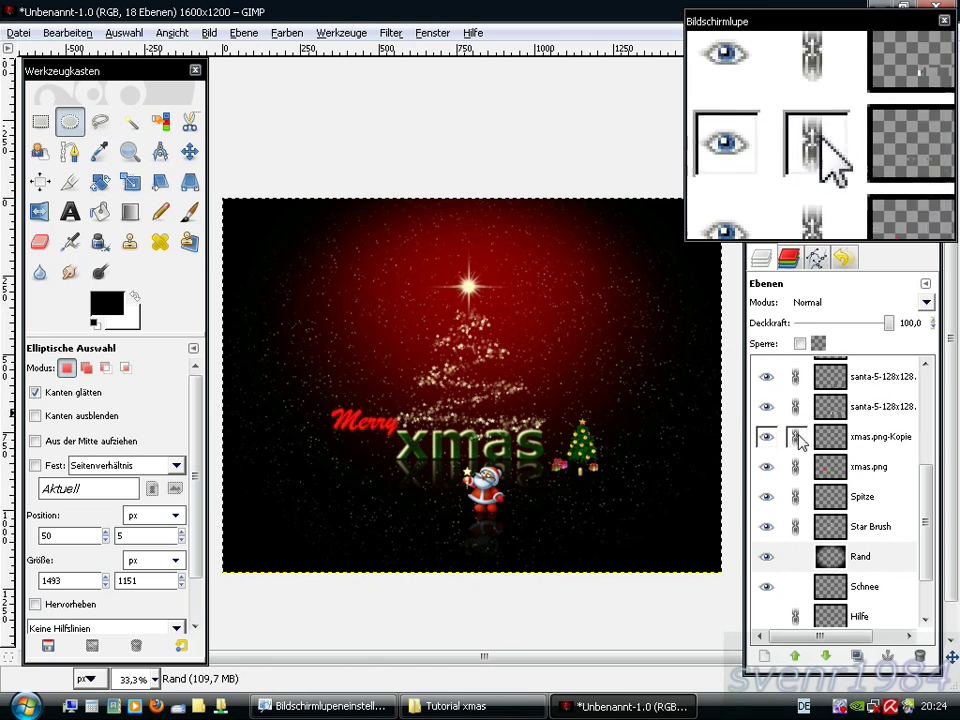
left_click_drag(924, 484, 922, 527)
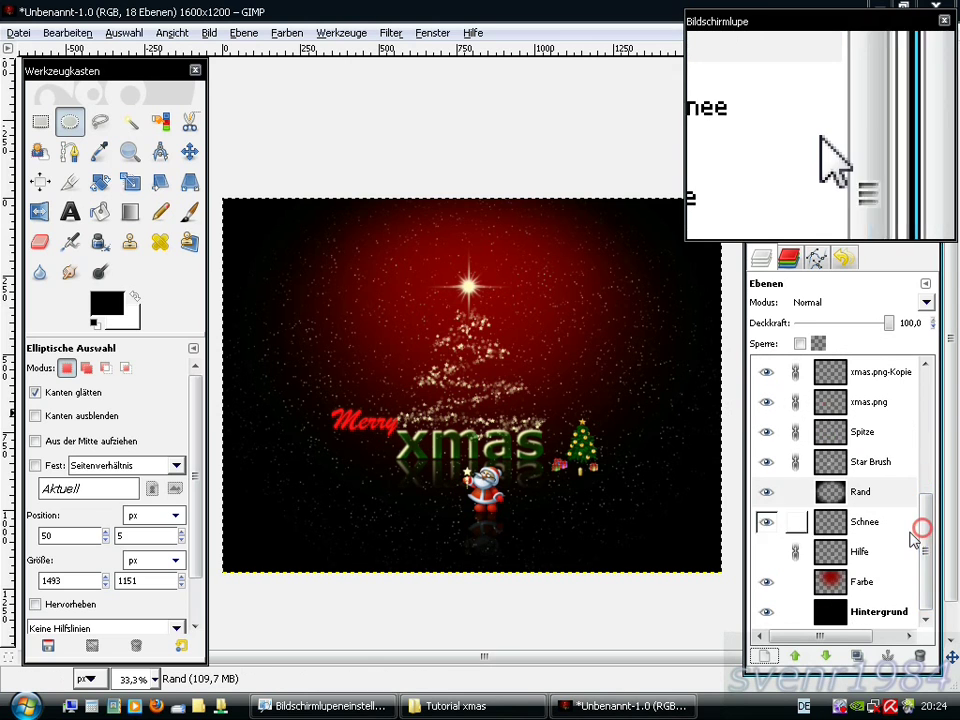
left_click(836, 583)
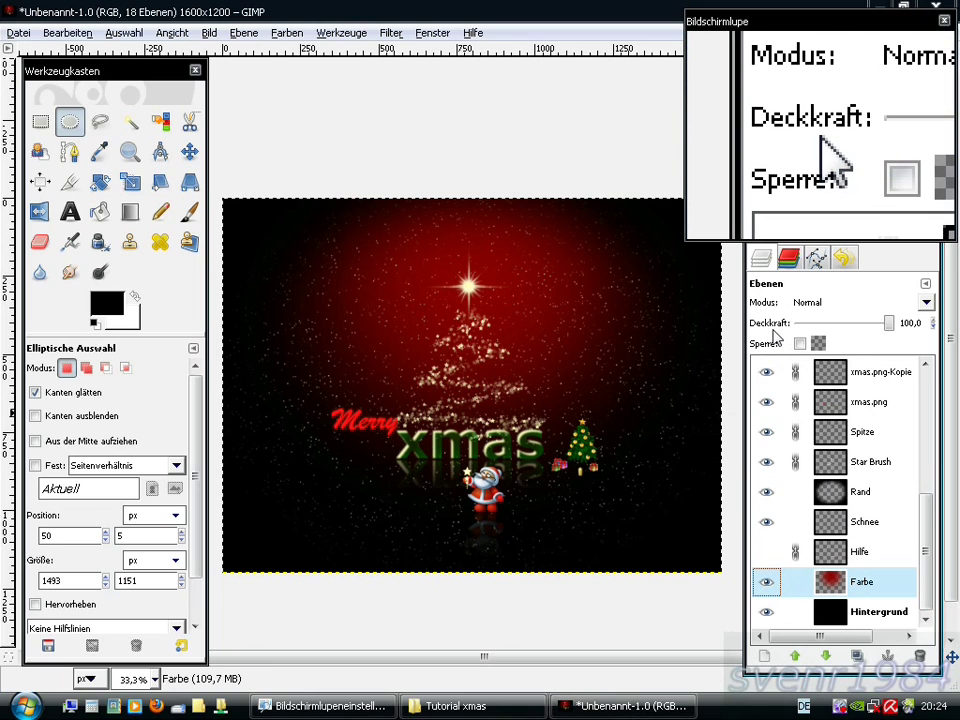
double_click(919, 323)
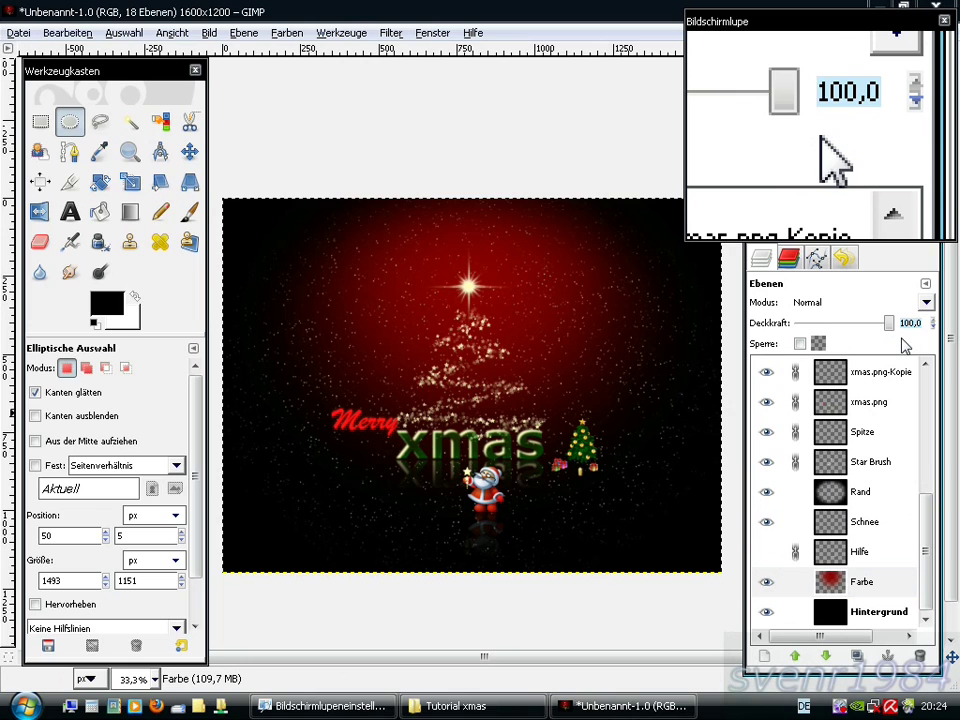
type("50")
key("Return")
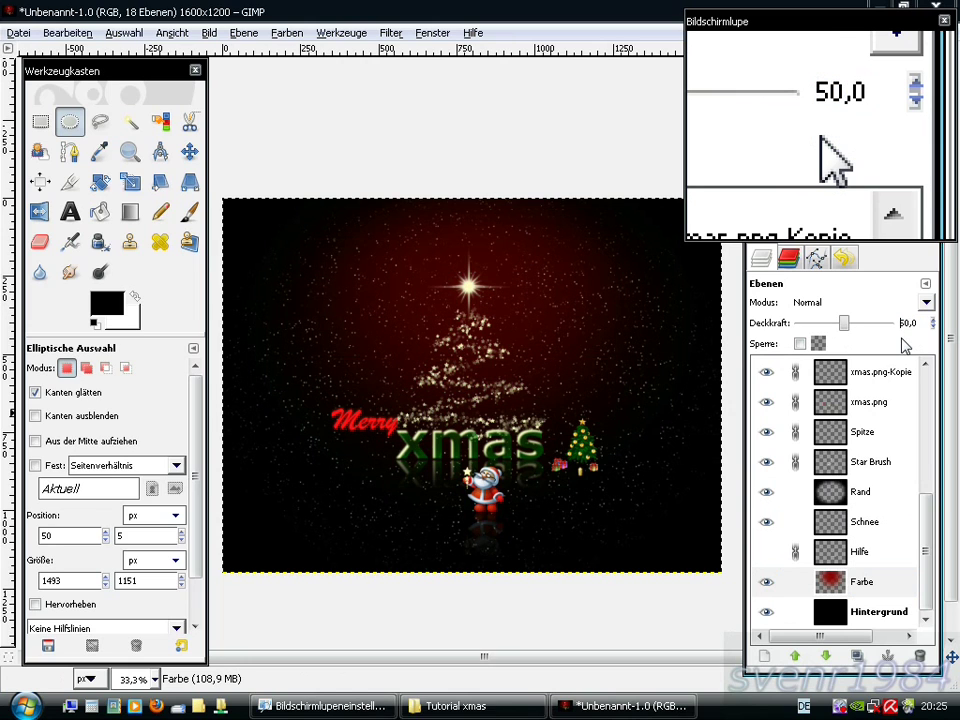